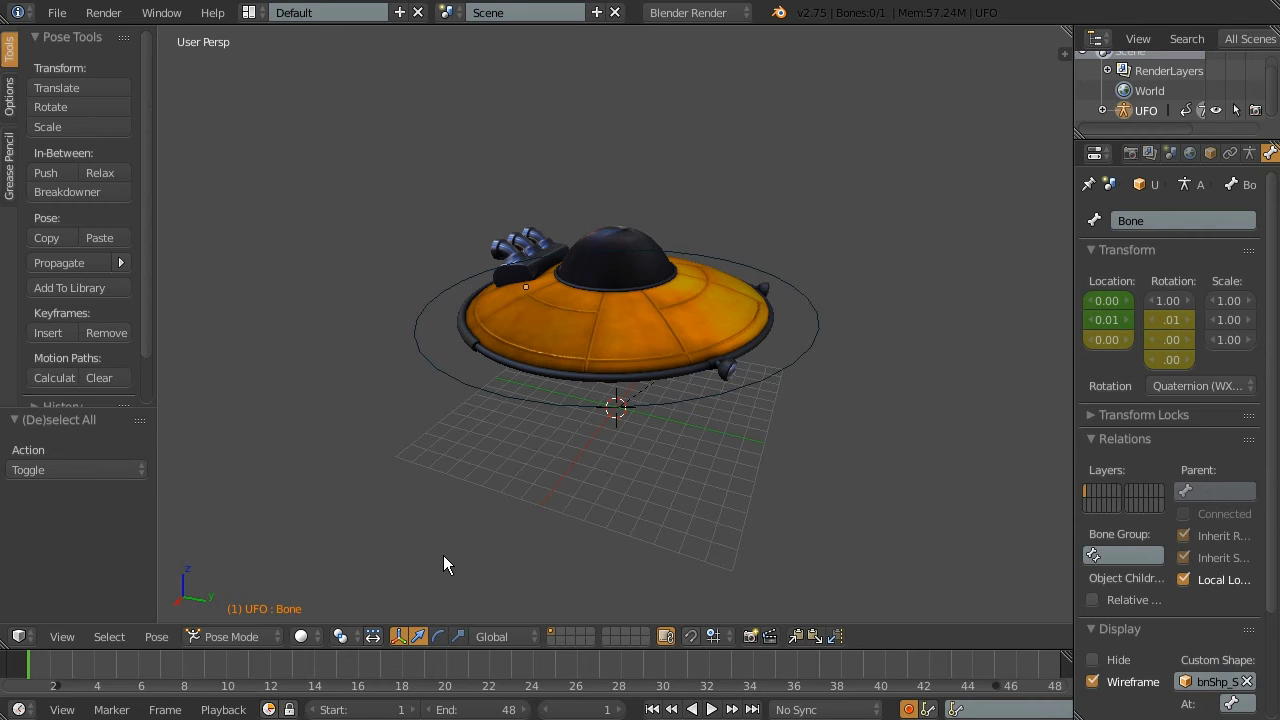
Preview the UFO animation, rewind to frame 1, then split the 3D view into two stacked areas
key("alt+a")
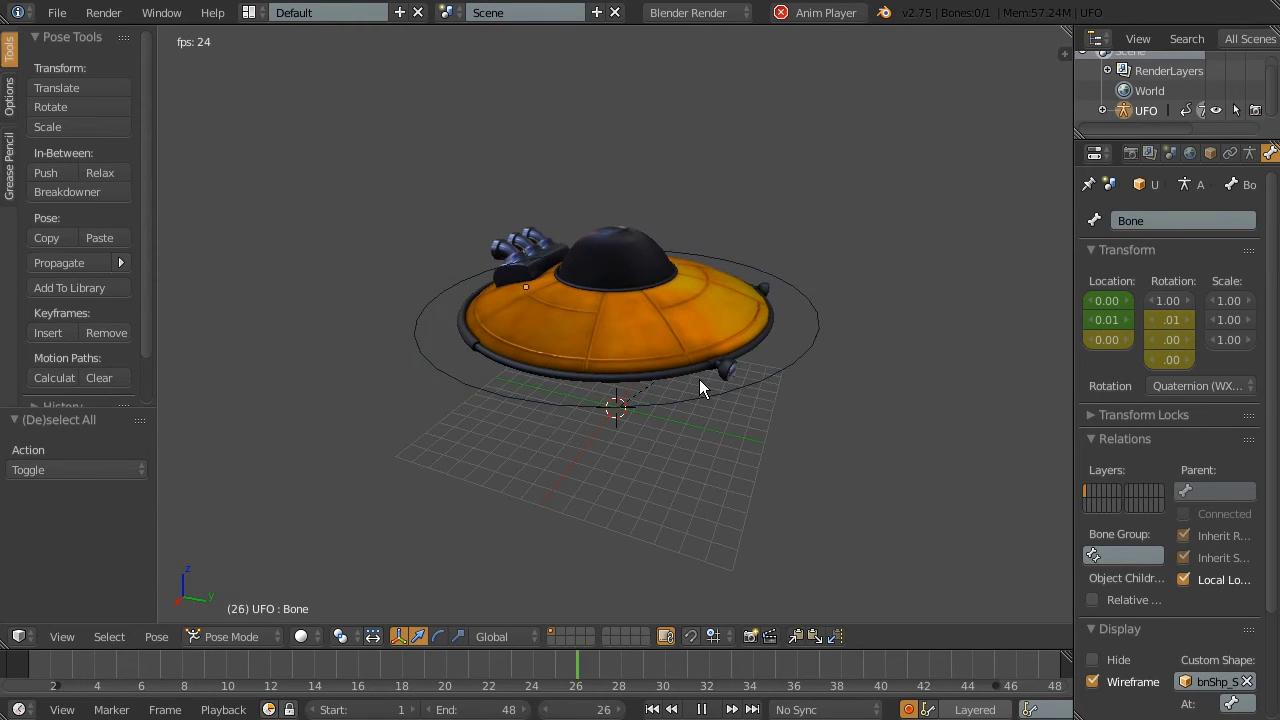
left_click(702, 709)
left_click(40, 676)
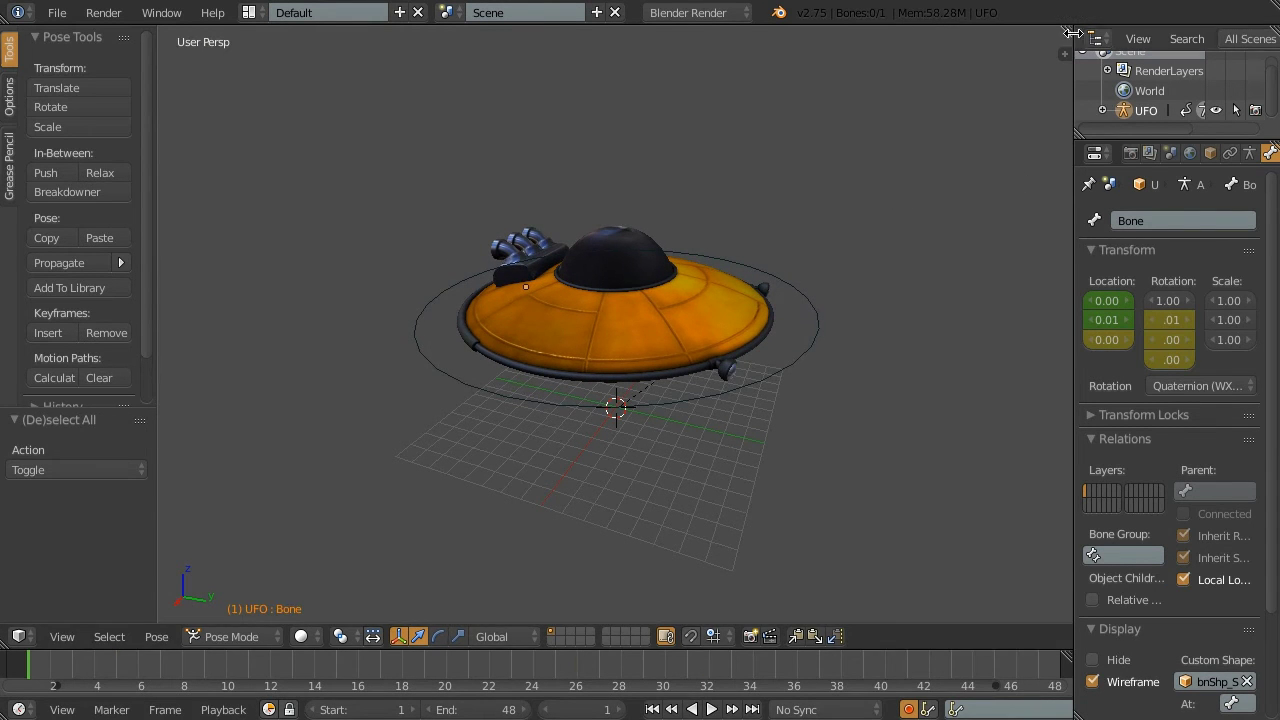
left_click_drag(1068, 34, 1050, 255)
Turn the top area into a Graph Editor showing only the UFO bone's Z Location curve
left_click(18, 257)
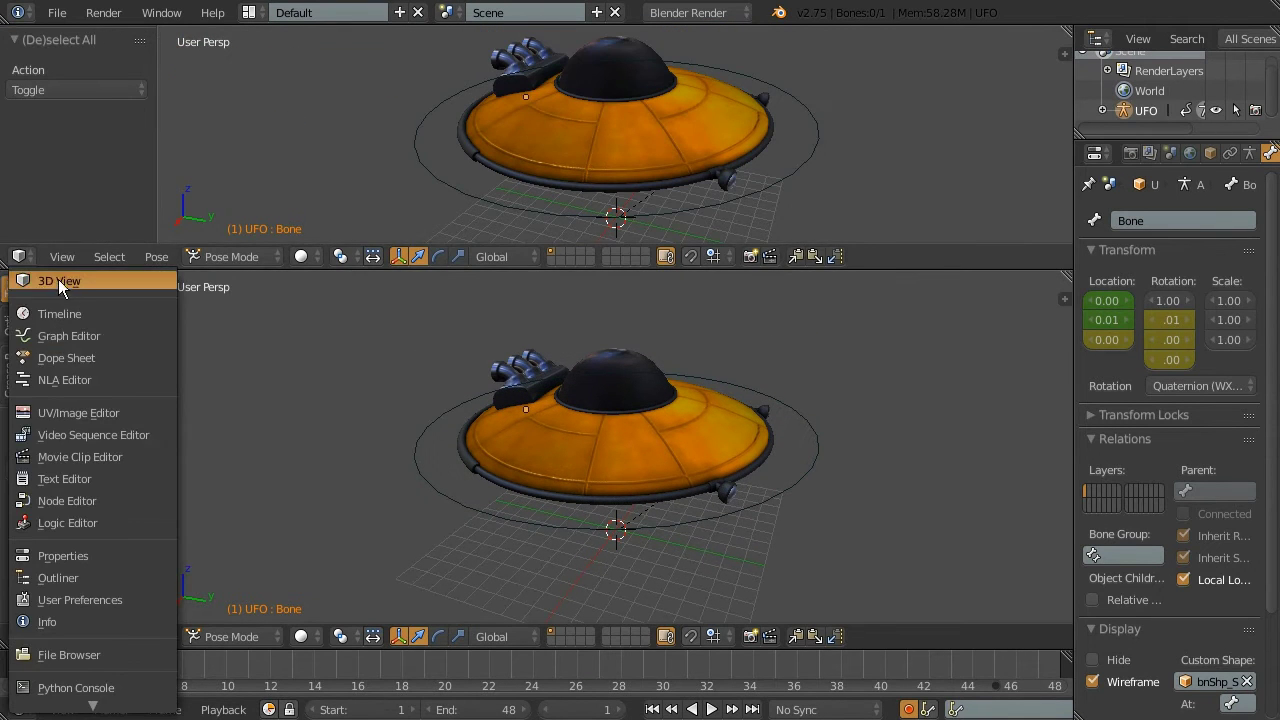
left_click(75, 335)
right_click(842, 470)
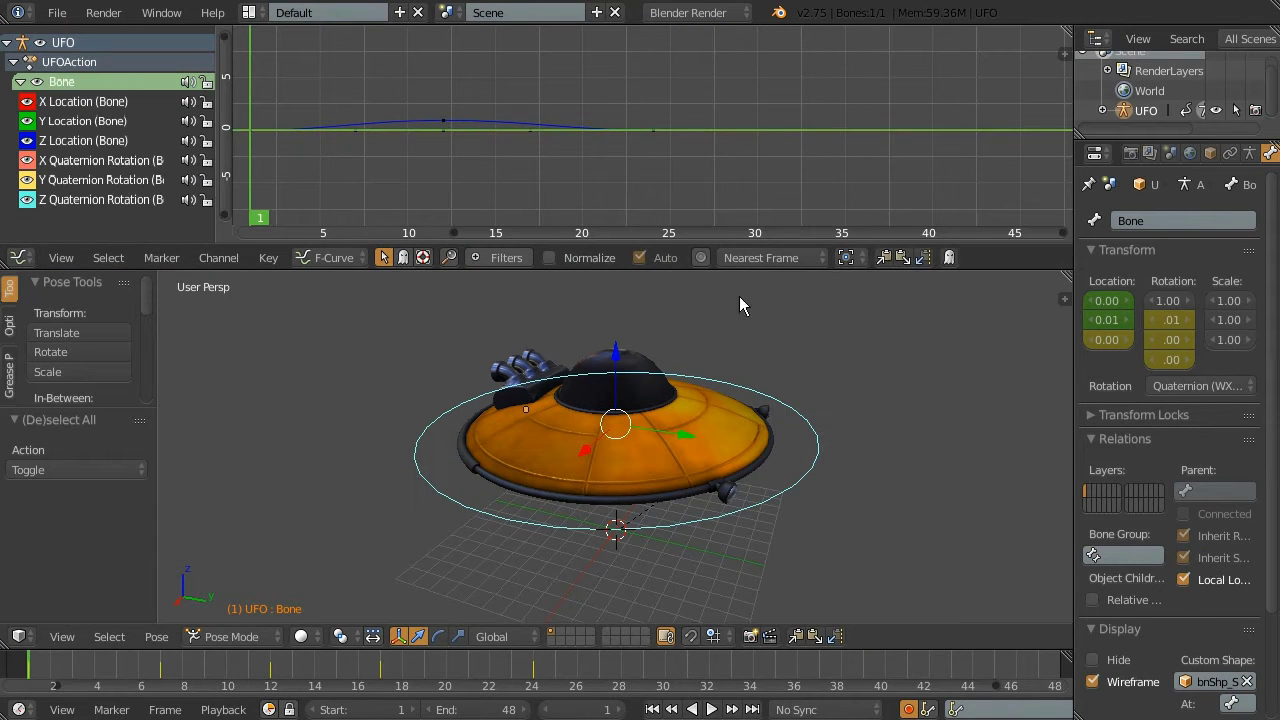
left_click(110, 134)
key("shift+h")
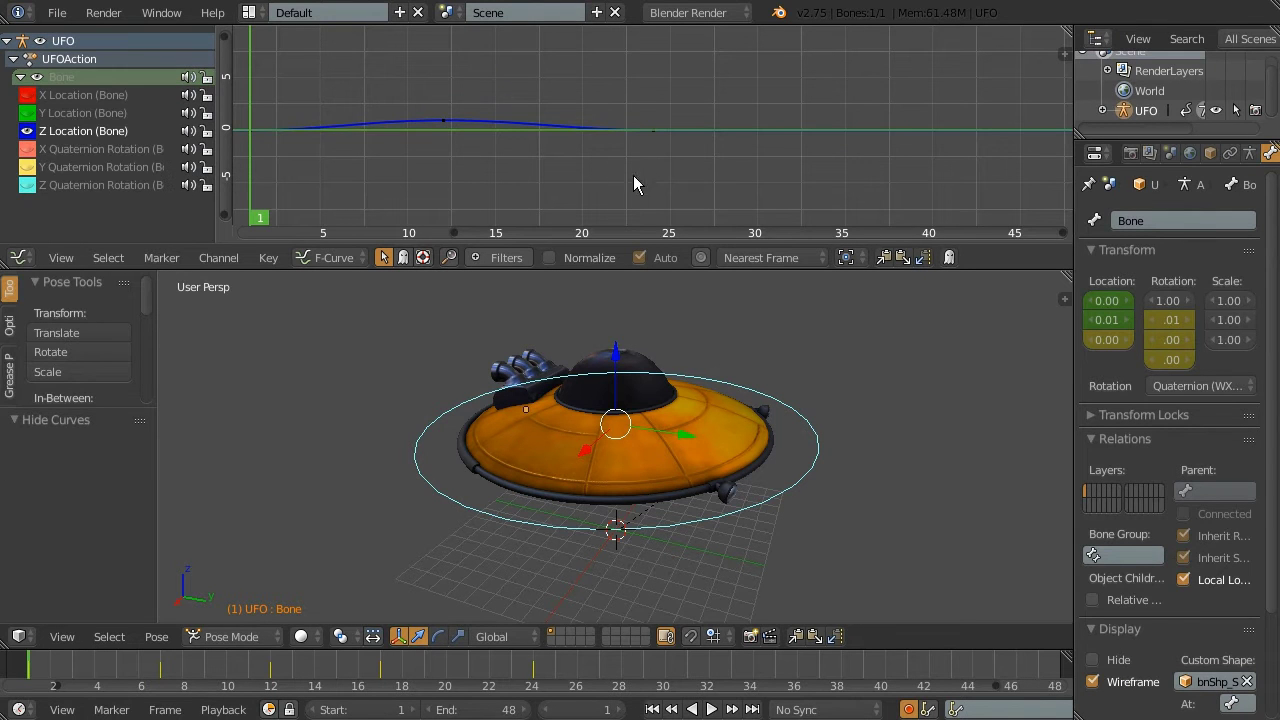
Frame the Z Location curve in the graph and set the current frame to 3
middle_click_drag(642, 172, 747, 173)
key("a")
key("KP_Decimal")
scroll(553, 123, "down", 3)
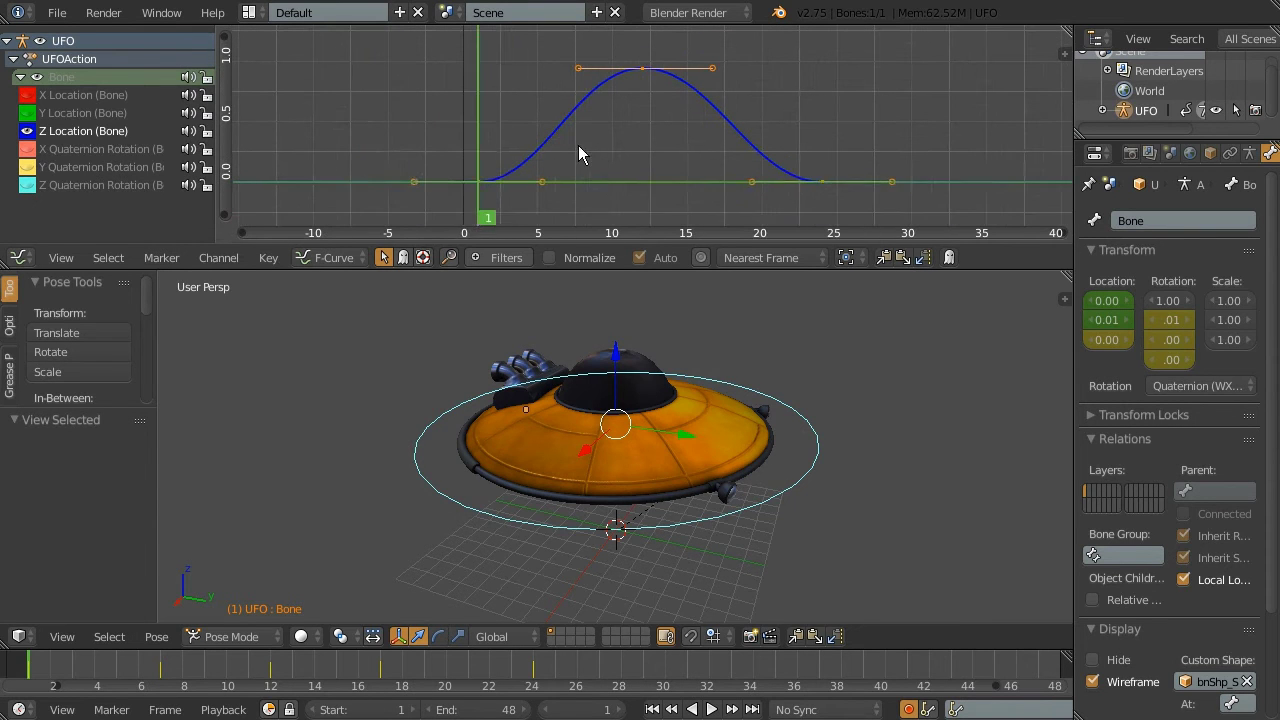
left_click(508, 200)
left_click(97, 132)
Select the Z Location curve's last keyframe at frame 24
left_click(233, 257)
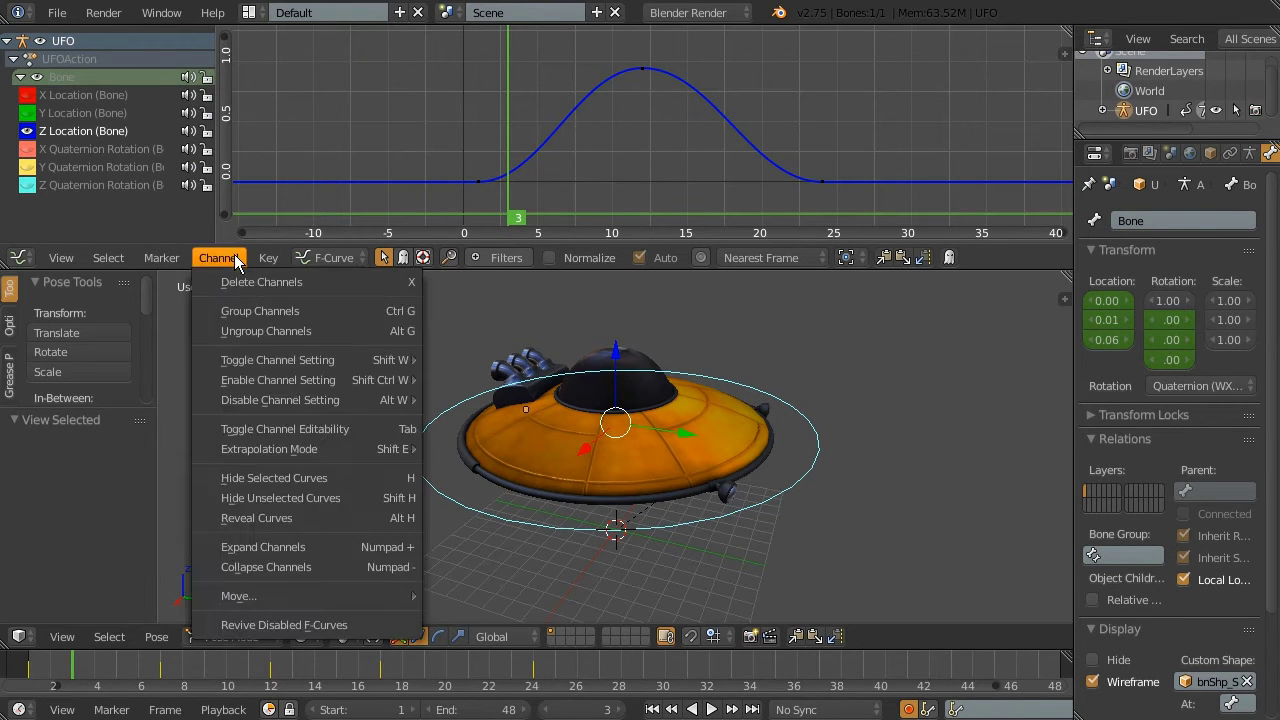
mouse_move(269, 449)
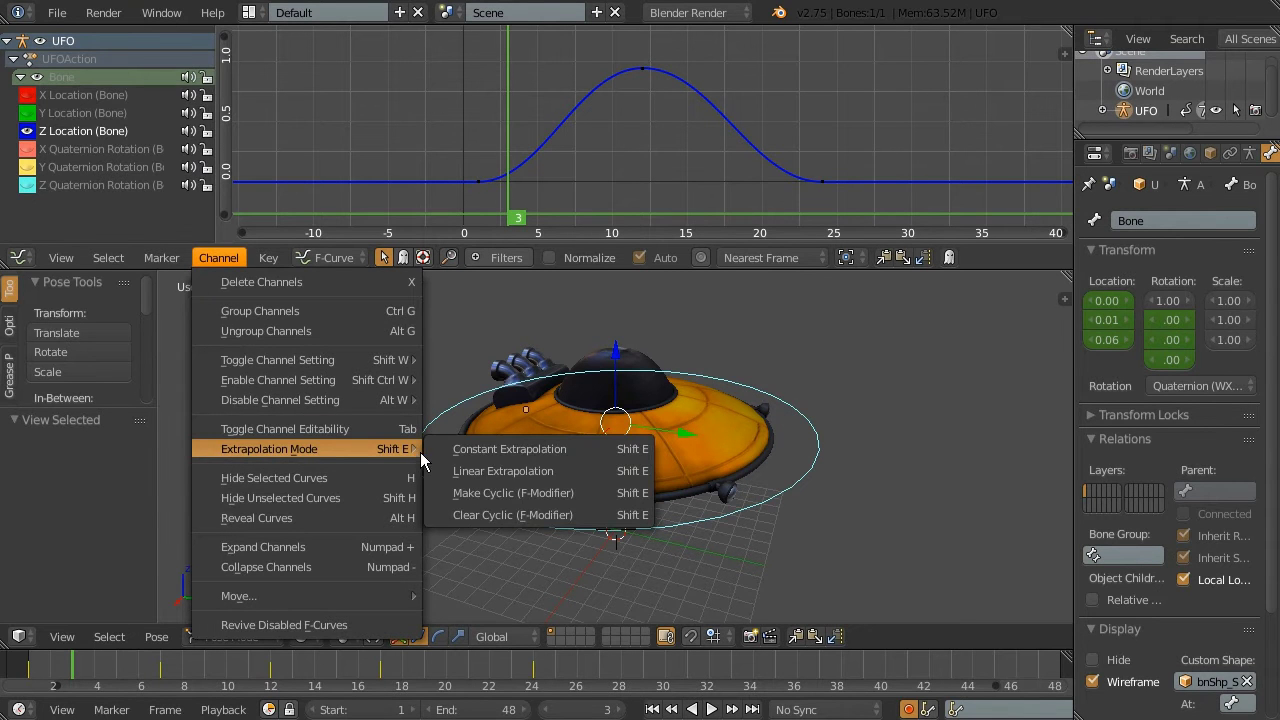
left_click(456, 447)
right_click(481, 182)
right_click(821, 182)
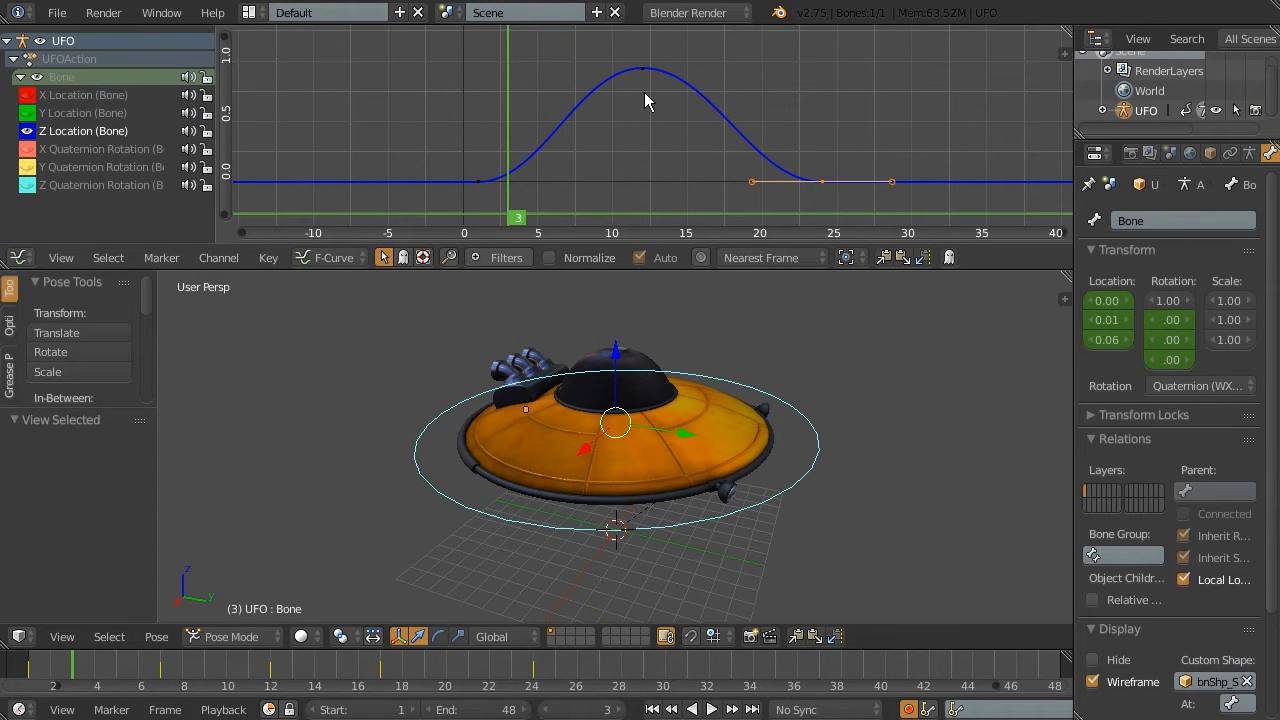
Scrub the playhead from frame 24 to 28 and bring up the Extrapolation Mode choices
left_click_drag(597, 672, 537, 682)
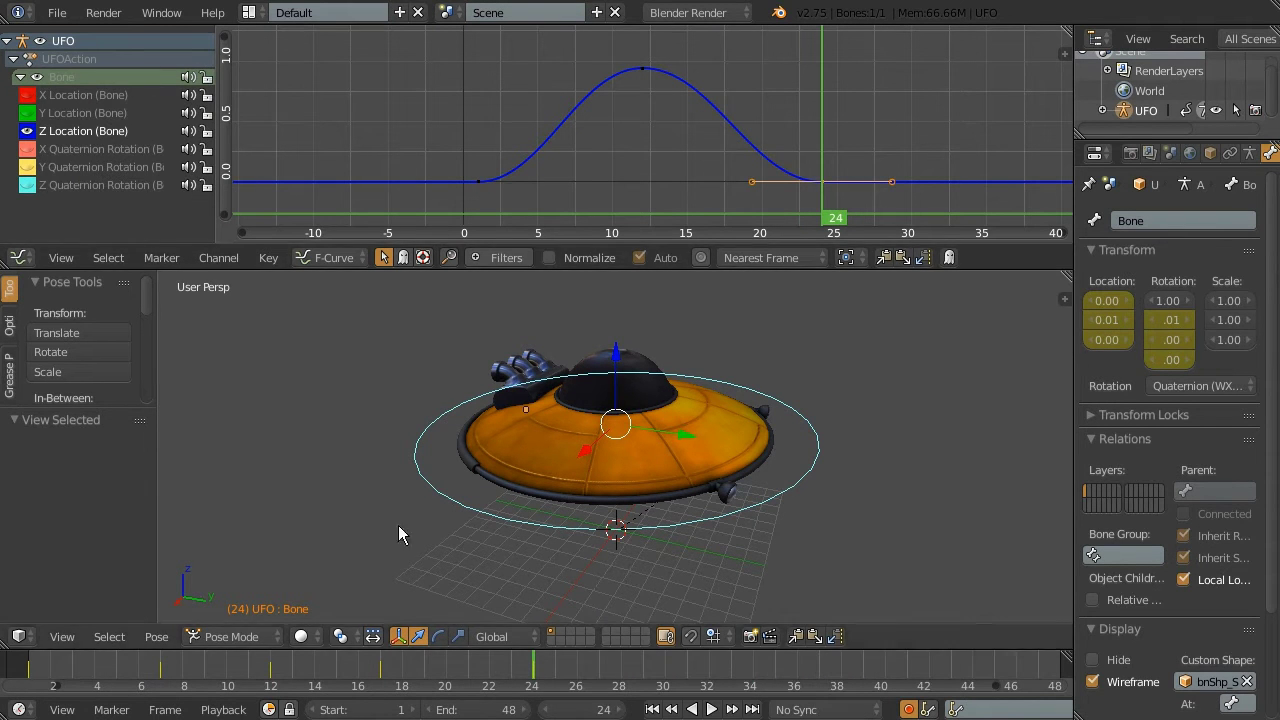
scroll(780, 115, "down", 5)
mouse_move(531, 675)
left_mouse_down()
mouse_move(783, 690)
mouse_move(48, 676)
mouse_move(728, 676)
left_mouse_up()
scroll(816, 144, "up", 2)
scroll(816, 144, "up", 1)
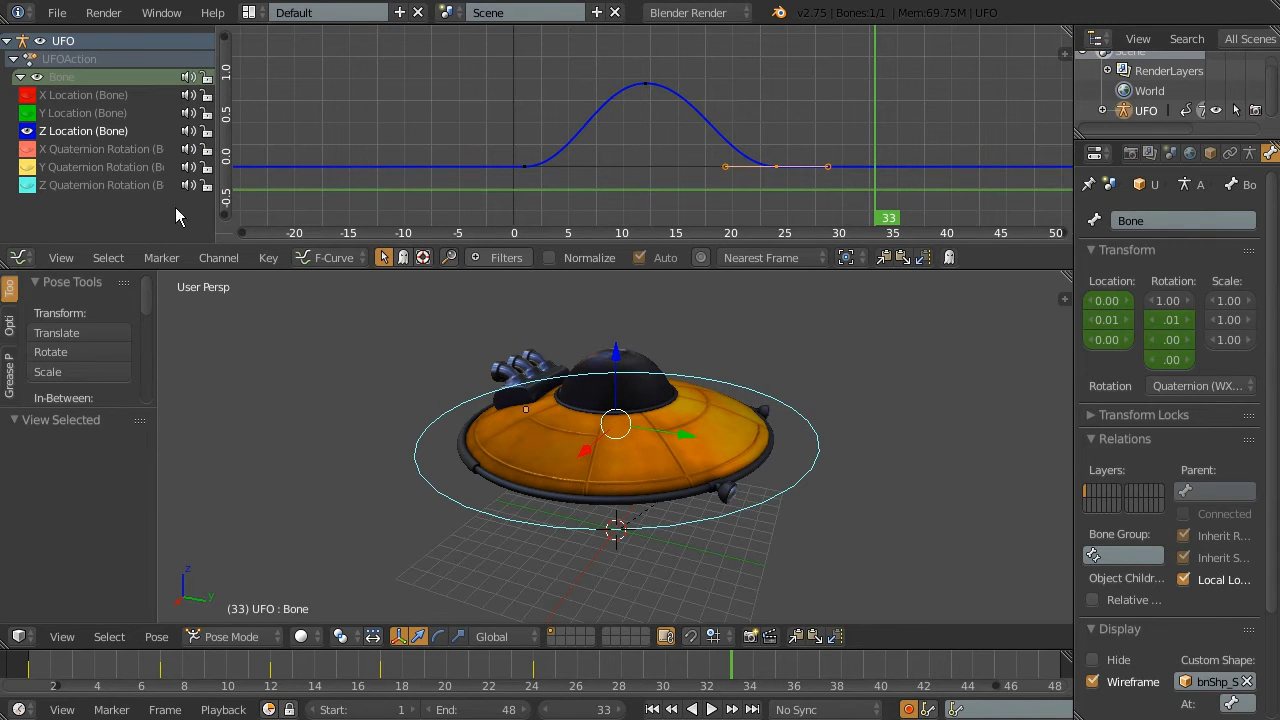
left_click(218, 257)
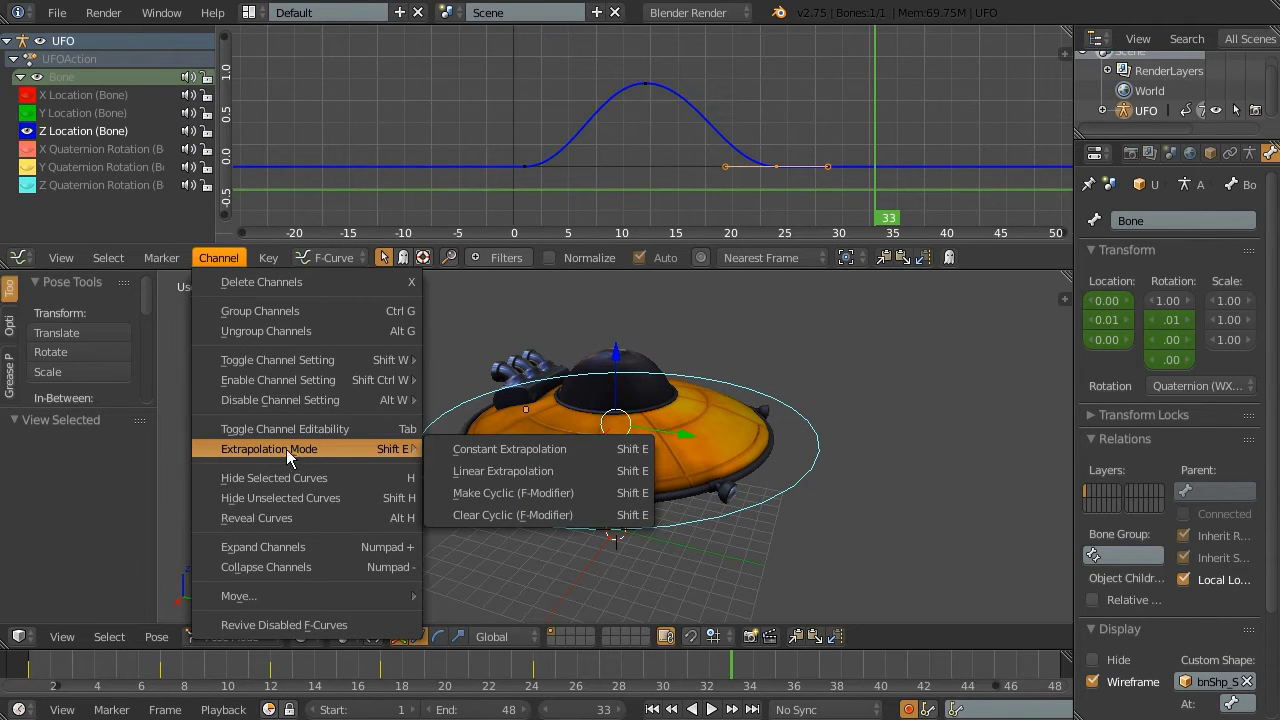
Set the Z Location curve to Linear Extrapolation and zoom out the graph
left_click(496, 471)
scroll(650, 95, "up", 1)
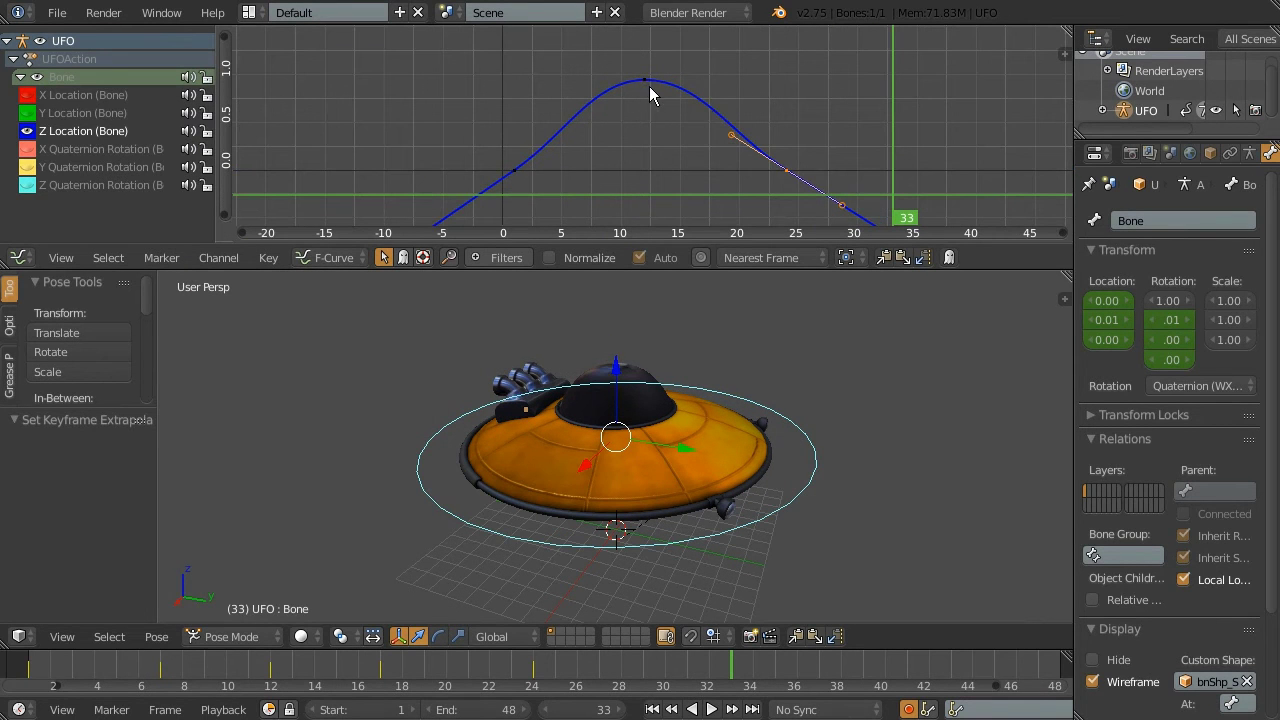
scroll(392, 218, "down", 2)
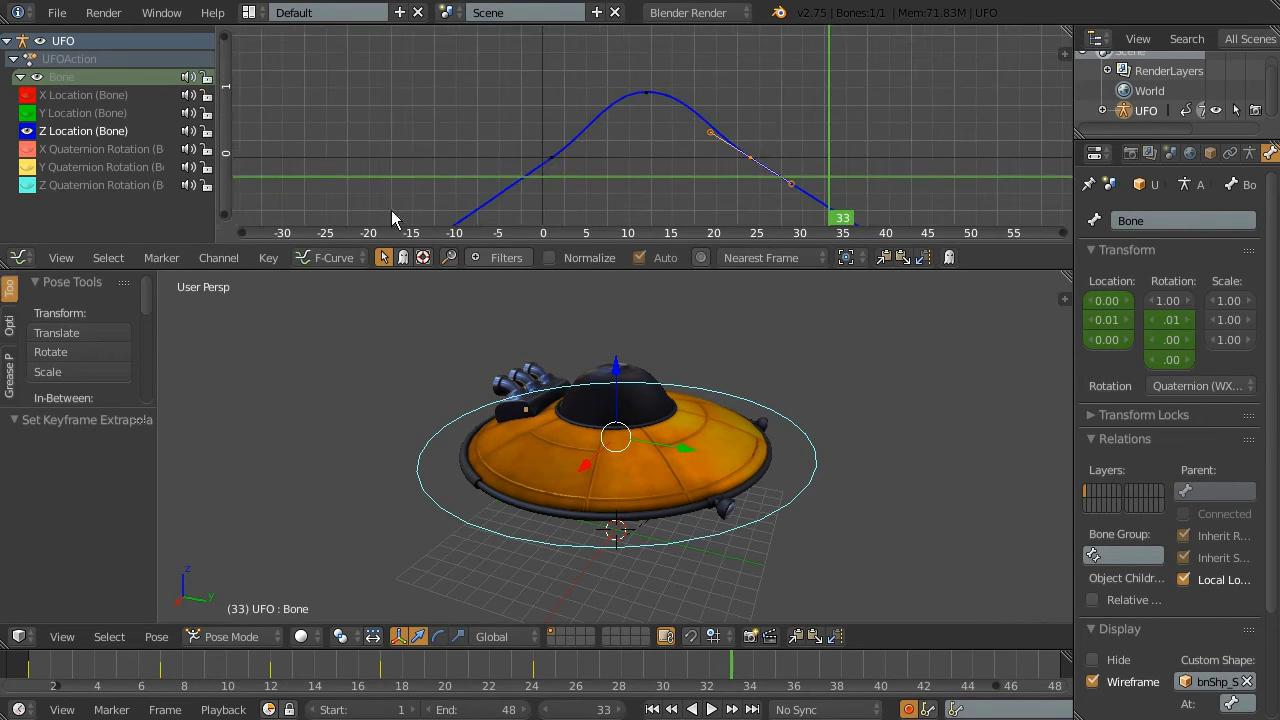
scroll(565, 155, "down", 1)
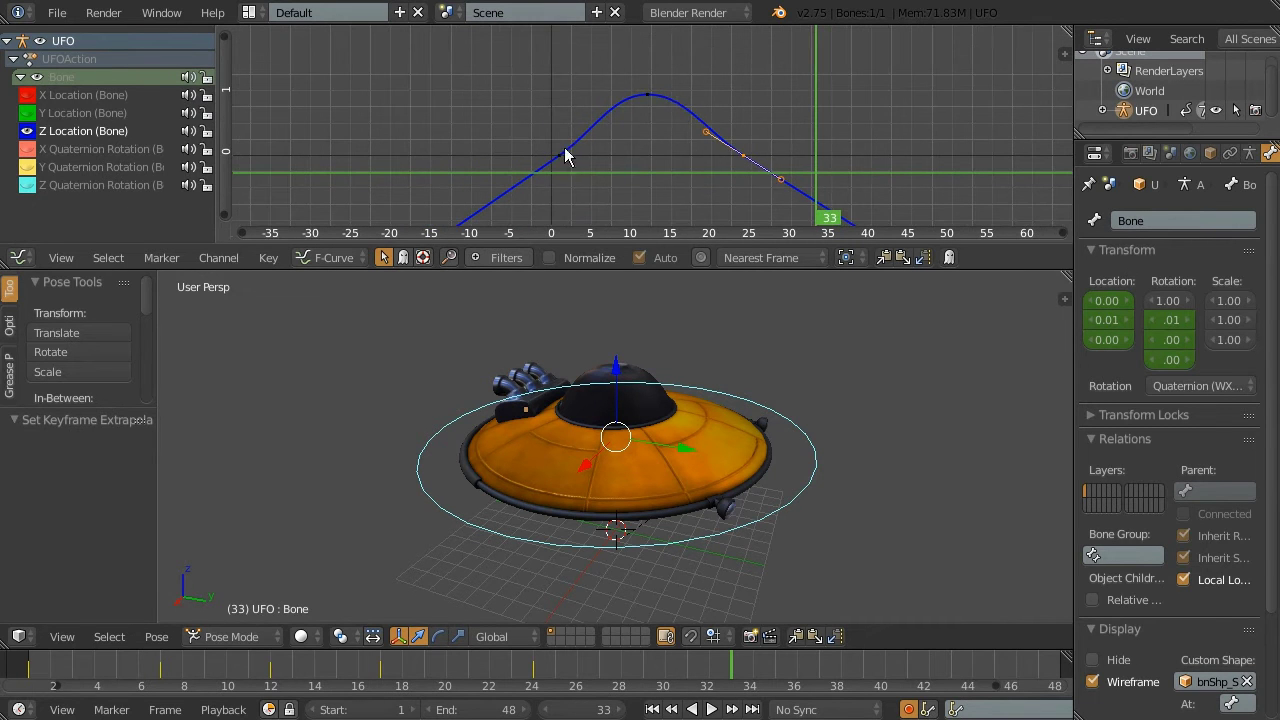
scroll(775, 173, "down", 2)
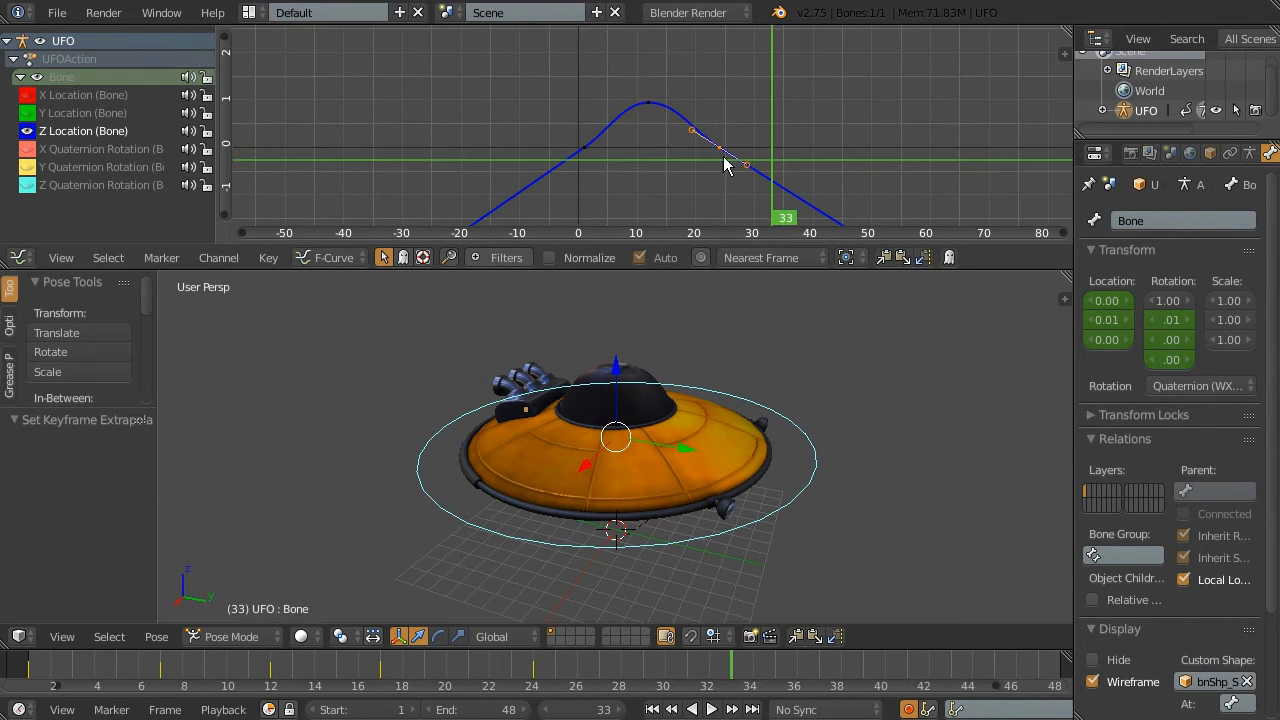
scroll(785, 192, "down", 2)
scroll(790, 182, "down", 2)
scroll(795, 170, "down", 3)
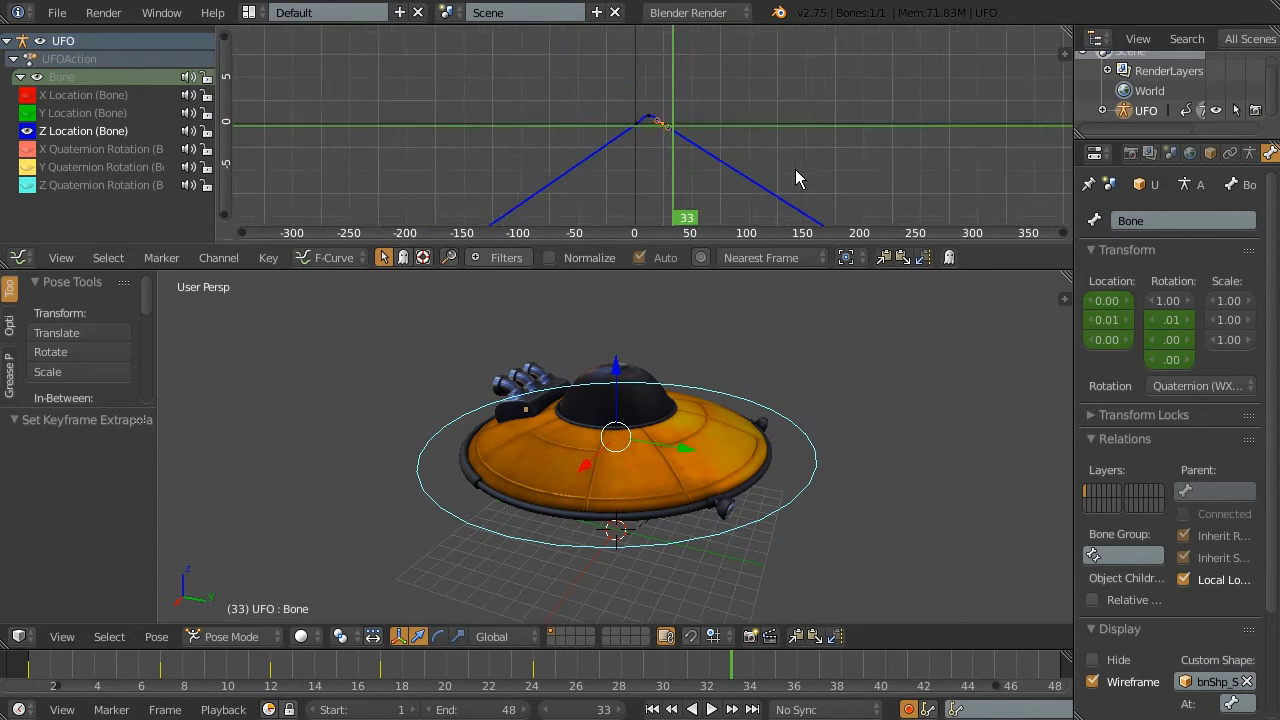
scroll(810, 165, "down", 3)
Play the animation to watch the UFO sink after frame 24, then stop
key("alt+a")
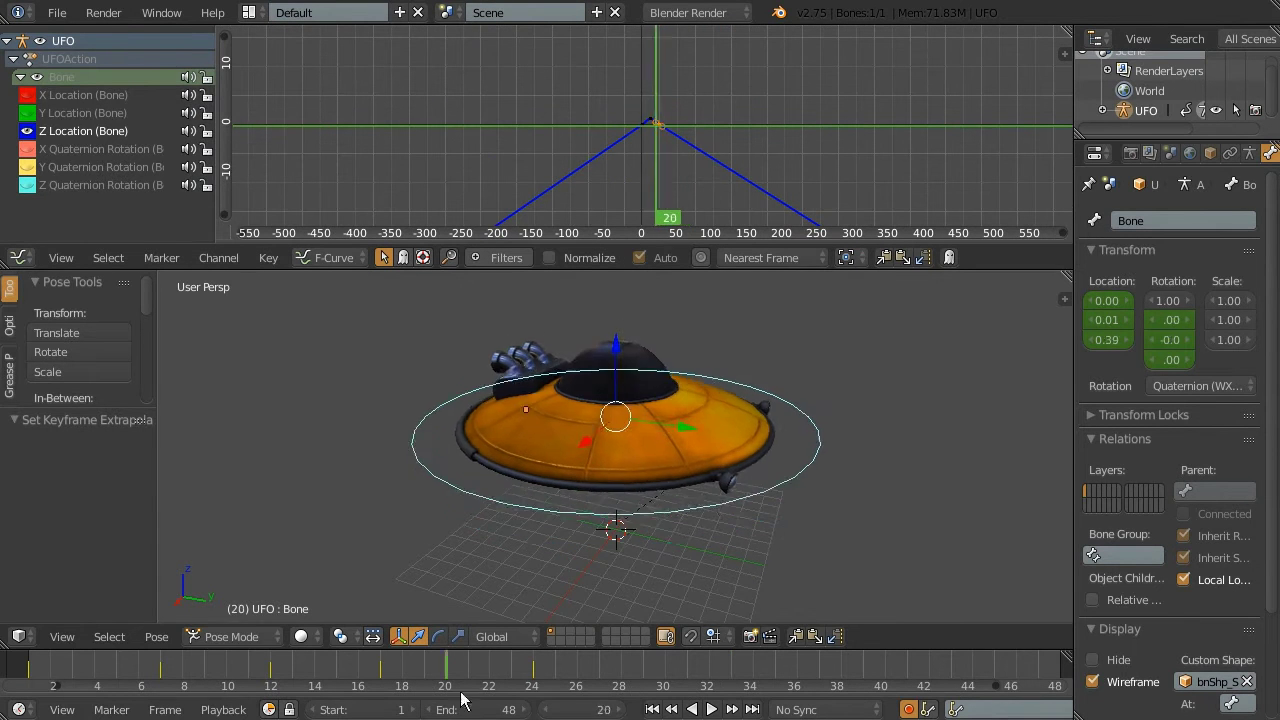
scroll(585, 449, "down", 4)
scroll(670, 119, "up", 2)
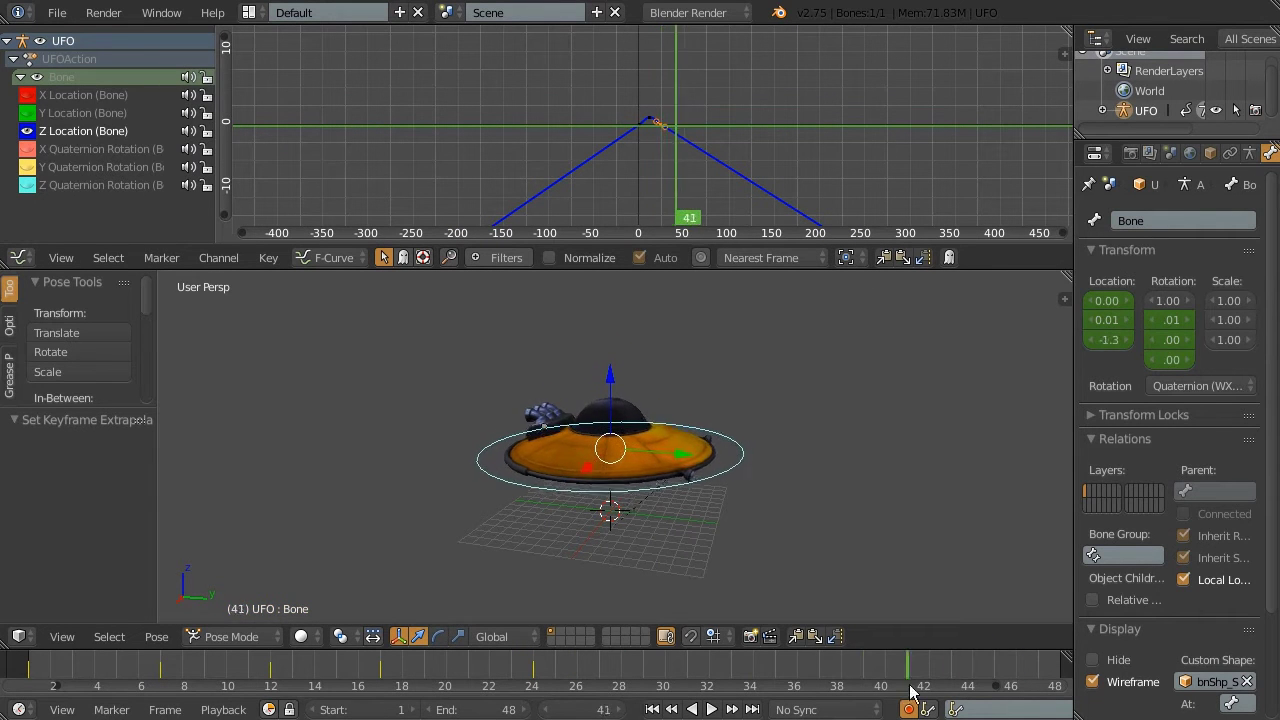
left_click(711, 709)
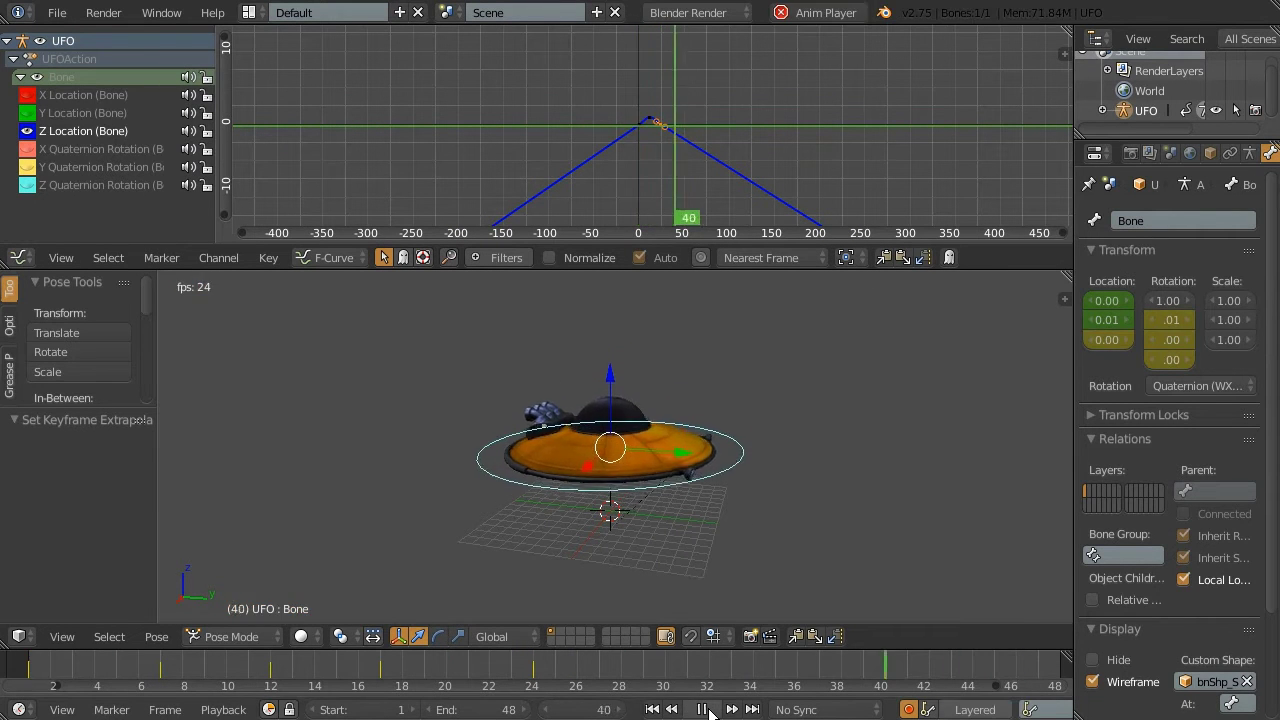
left_click(705, 710)
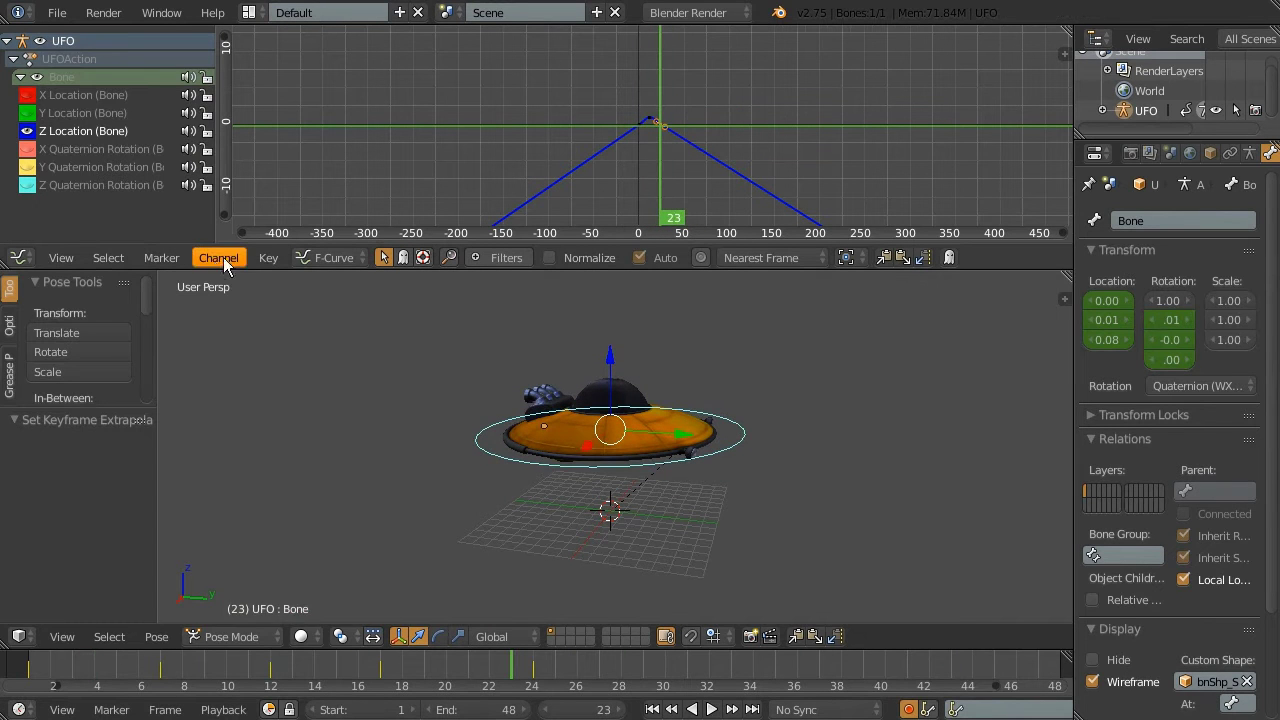
Set the Z Location curve to Constant Extrapolation, frame it, and scrub to frame 13
left_click(221, 258)
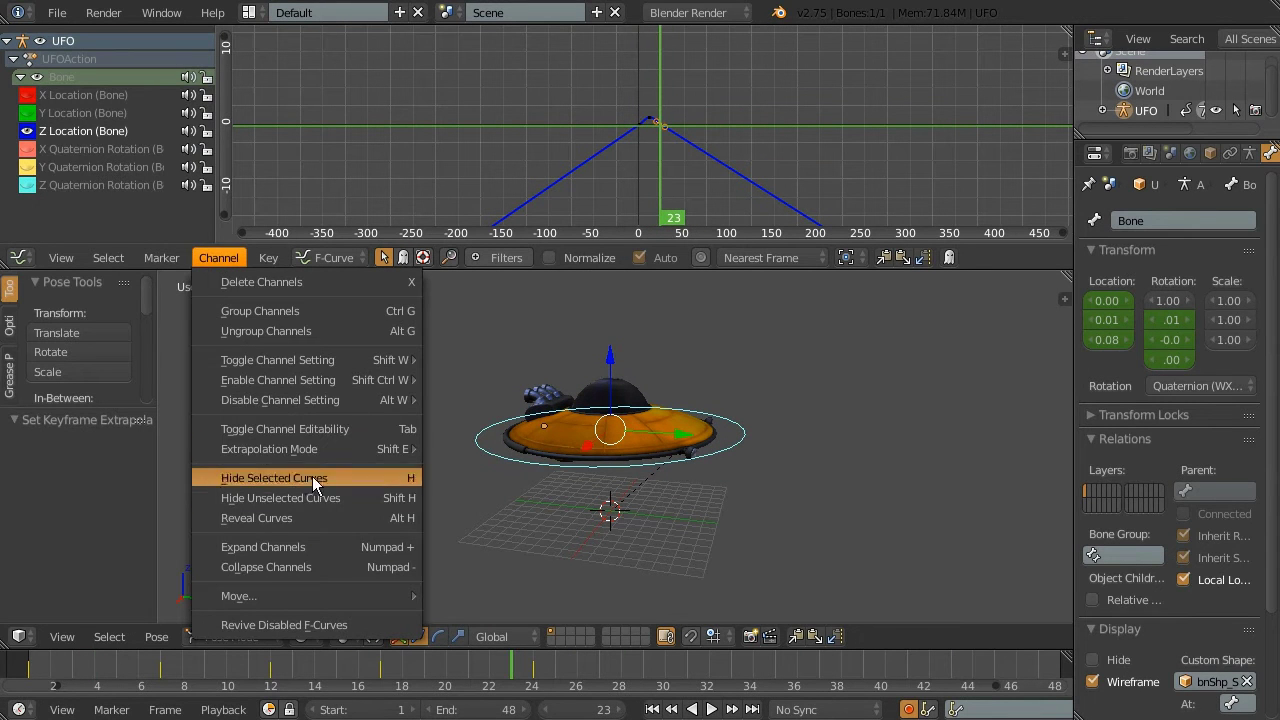
left_click(469, 444)
key("Home")
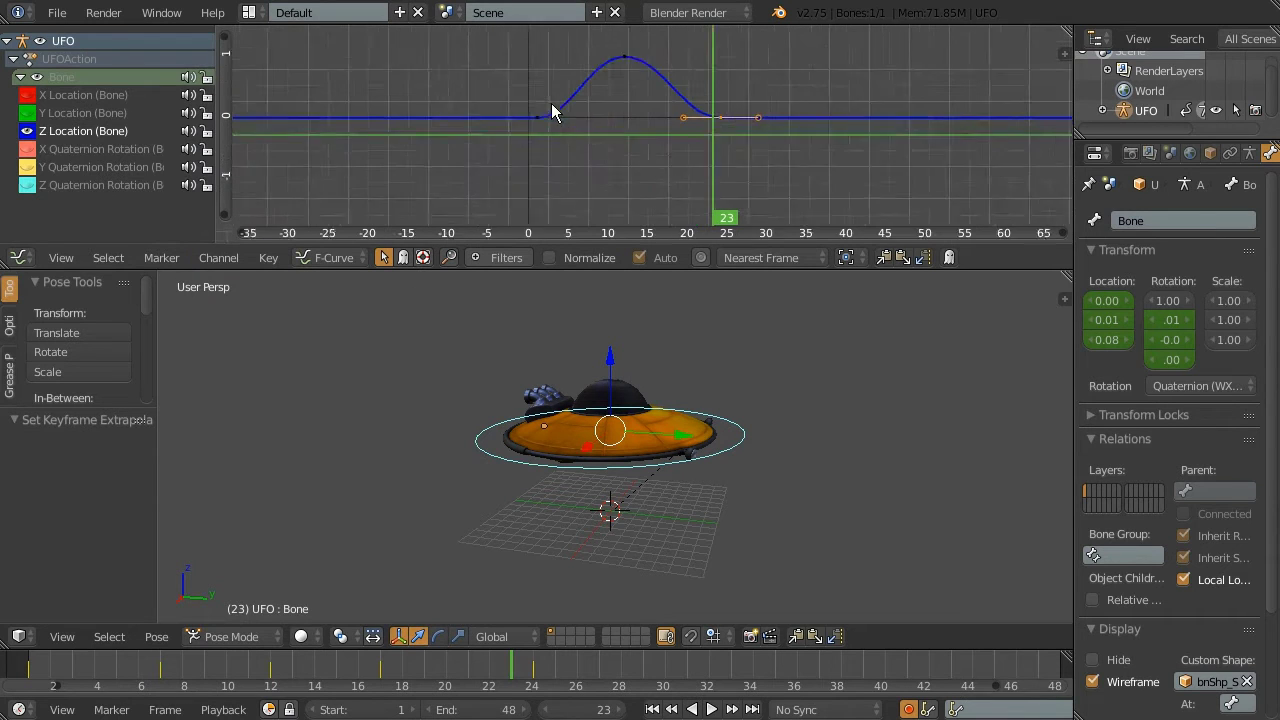
scroll(551, 110, "up", 1)
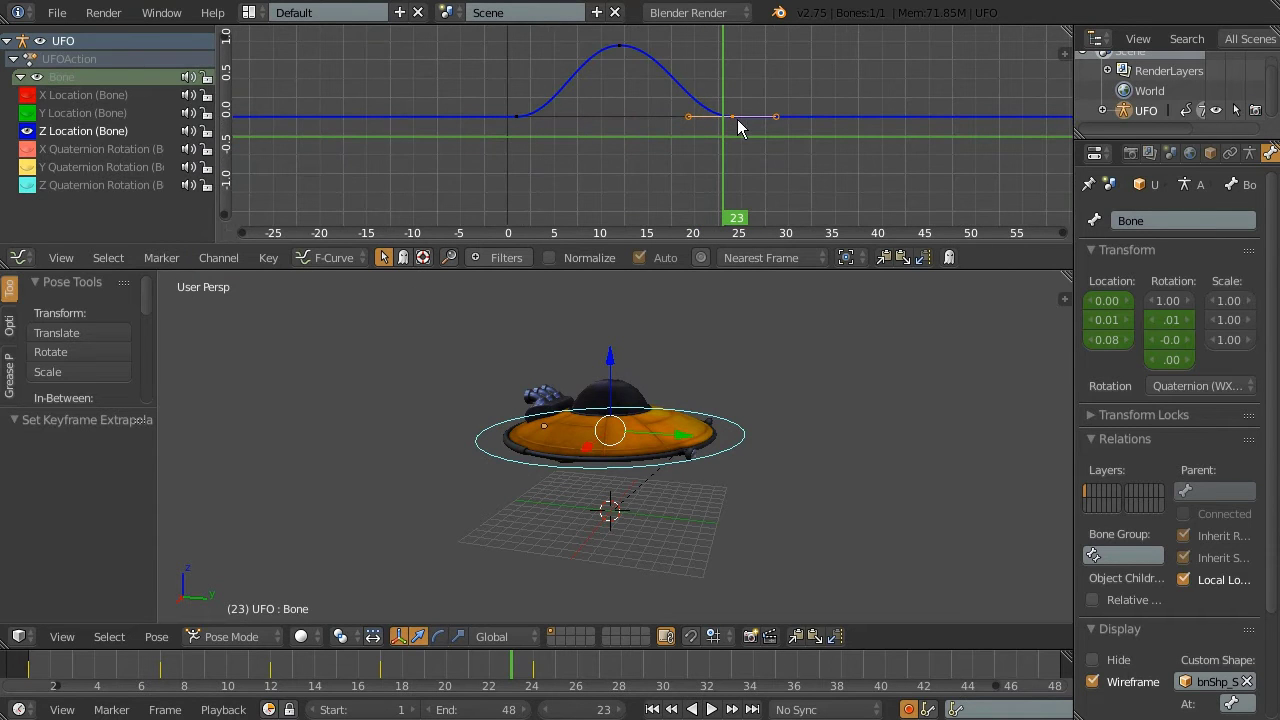
left_click_drag(760, 668, 292, 668)
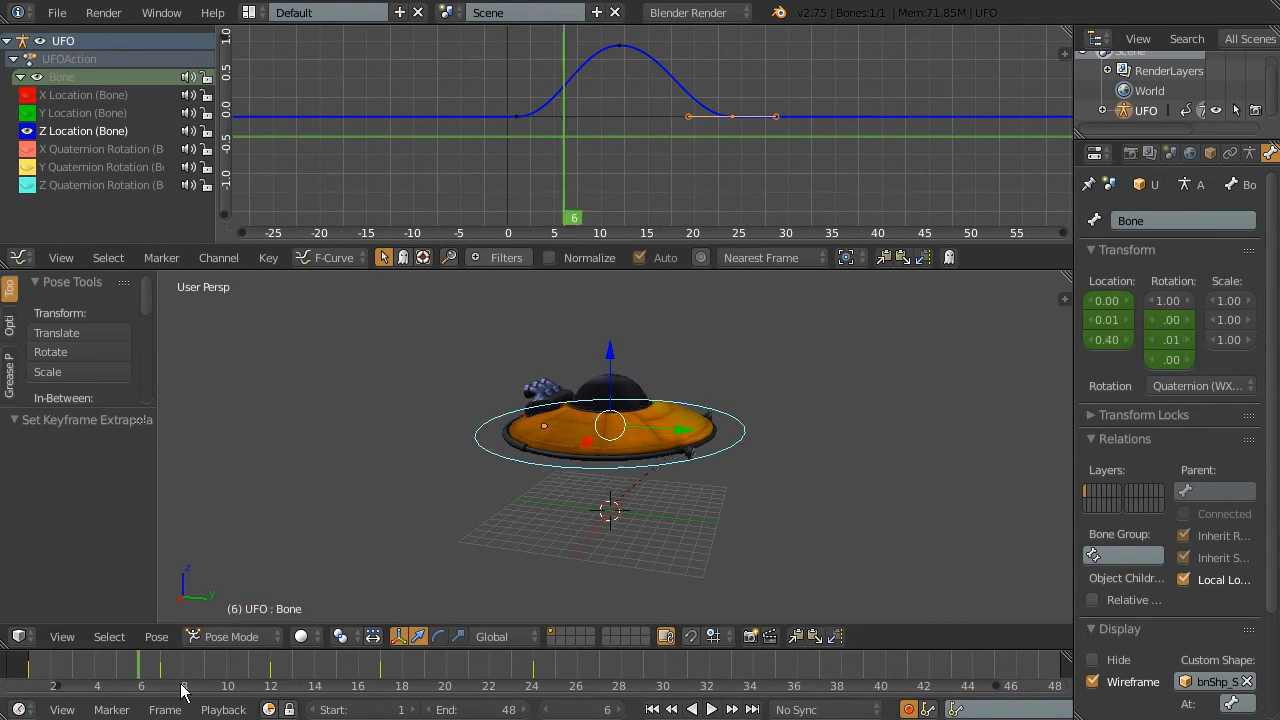
Apply Make Cyclic (F-Modifier) extrapolation to the Z Location curve
left_click(221, 258)
mouse_move(269, 449)
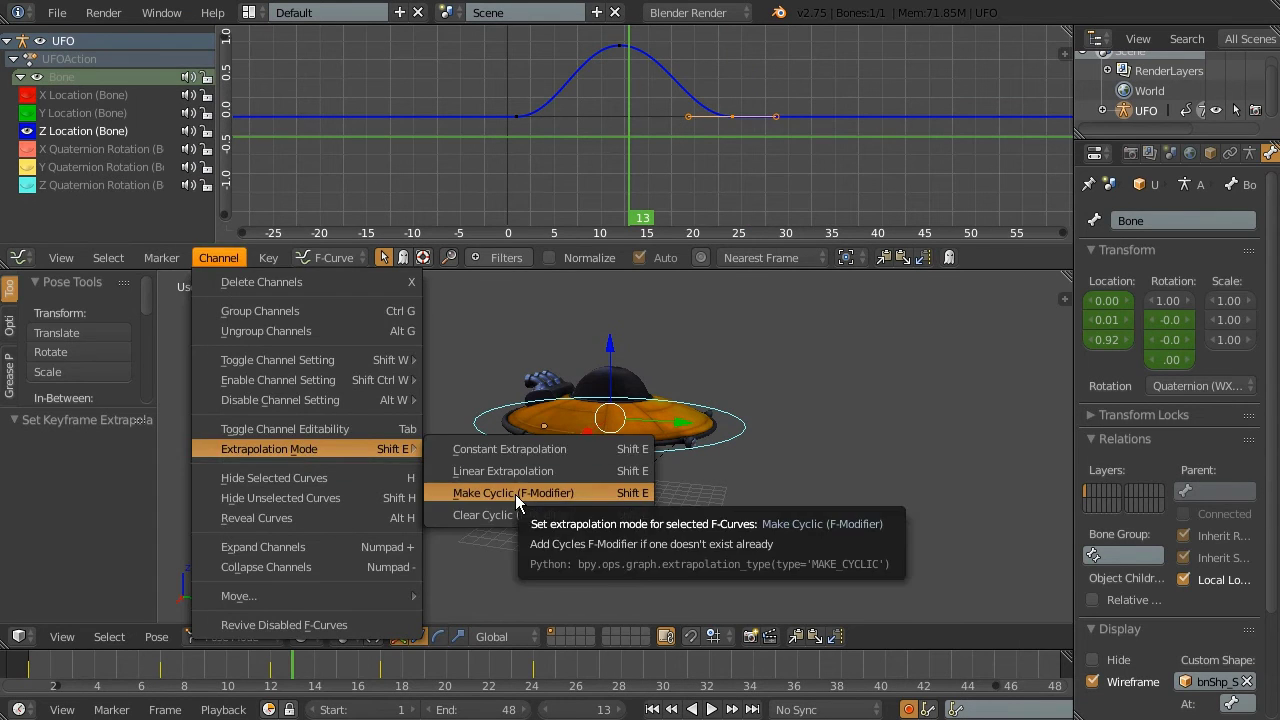
left_click(515, 494)
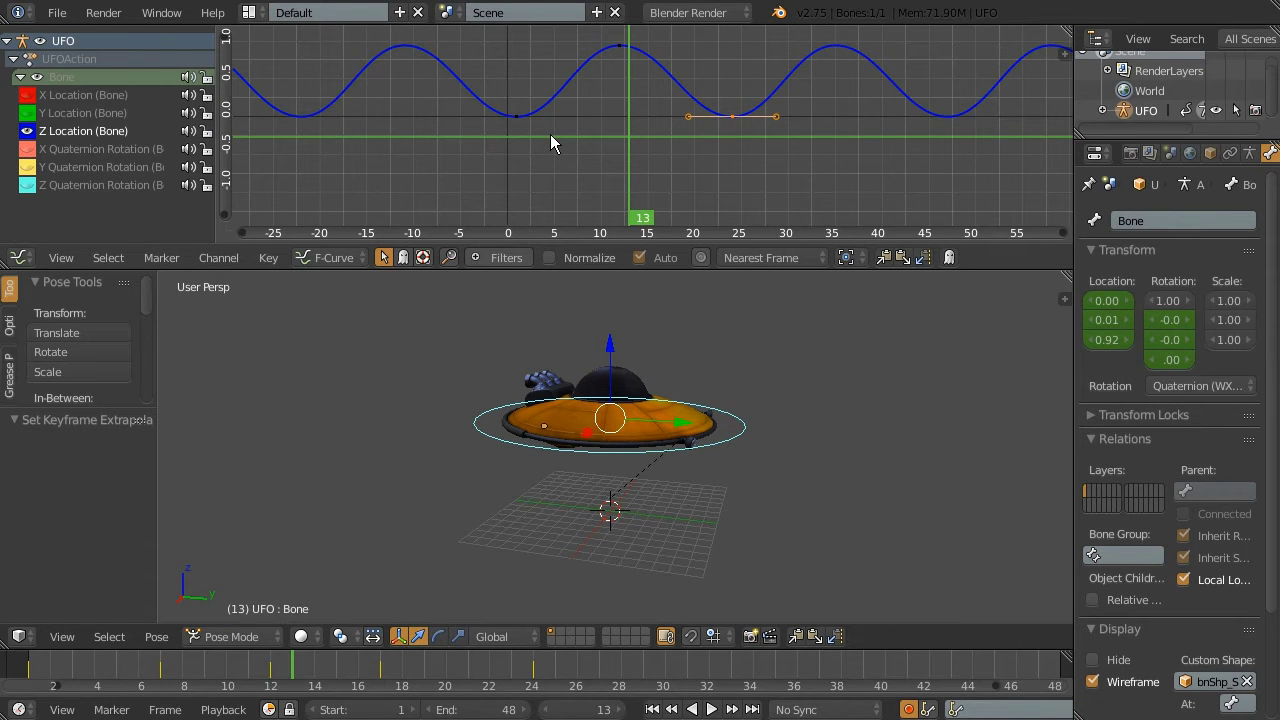
right_click(527, 104)
Zoom out, jump to frame 2, and play the animation to watch the UFO bob continuously
scroll(968, 71, "down", 3)
scroll(968, 71, "down", 2)
left_click(58, 667)
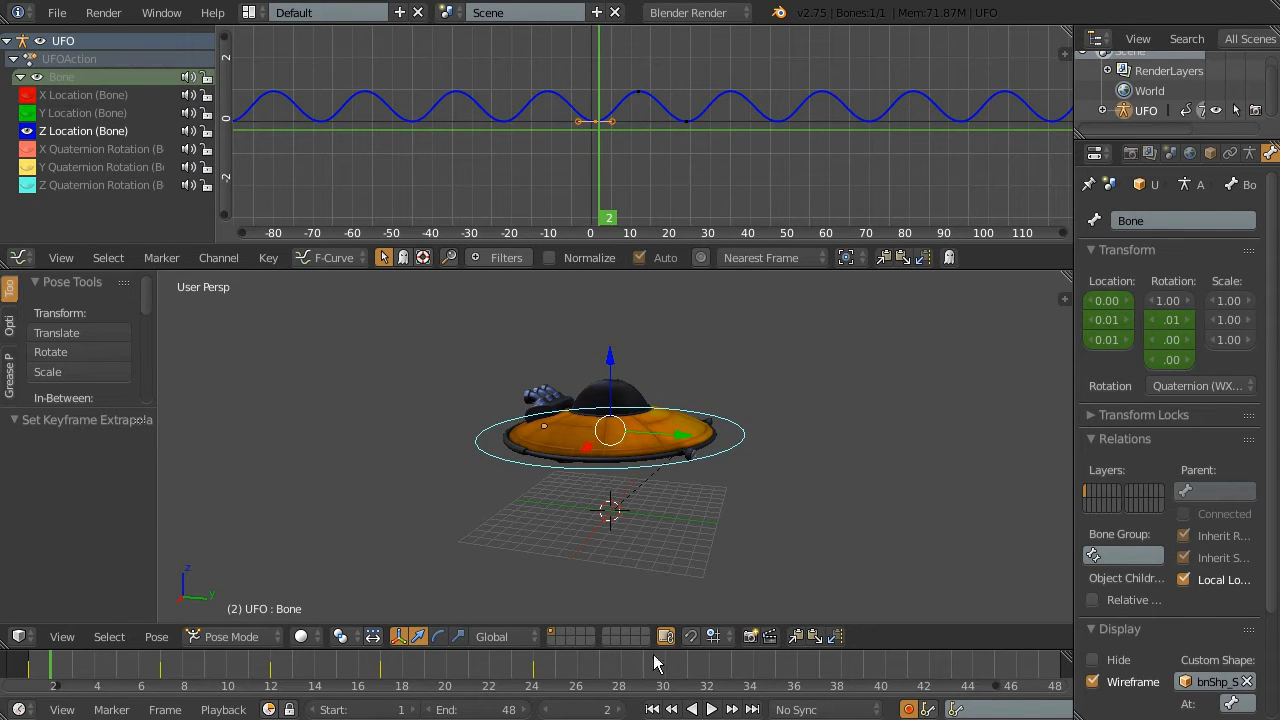
key("alt+a")
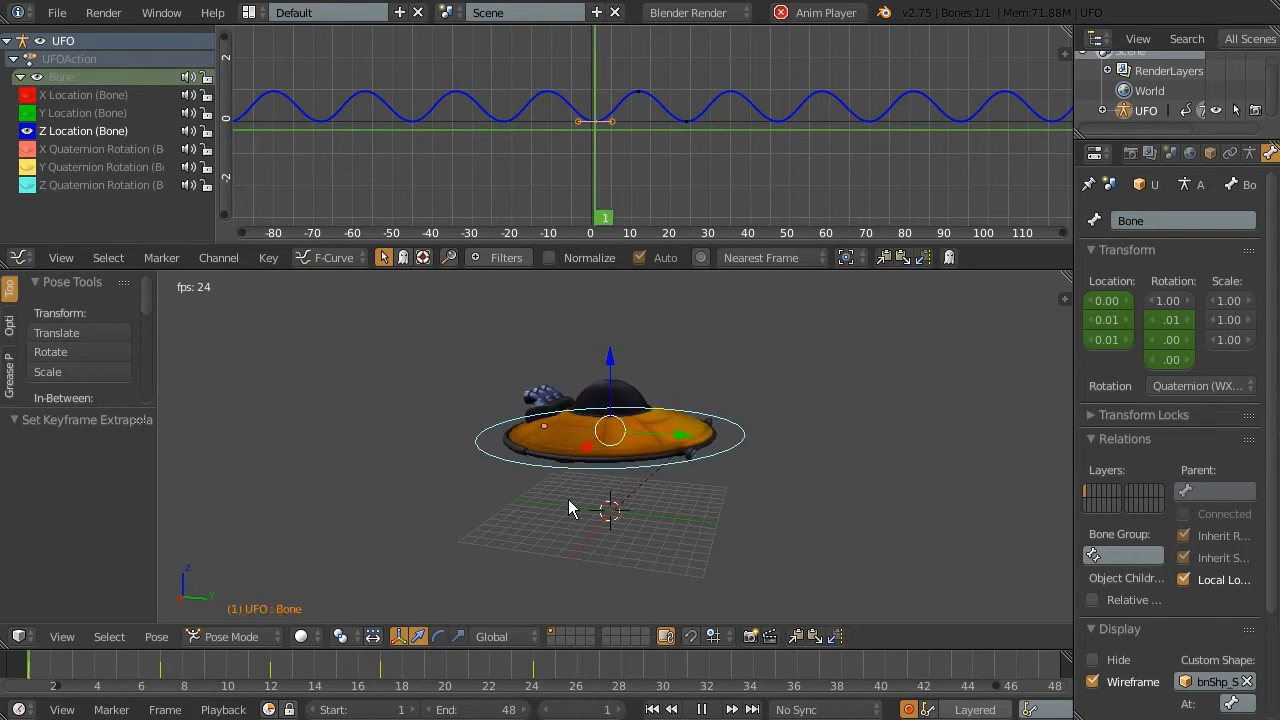
key("alt+a")
Select the bone's location and rotation channels and make their curves cyclic
left_click(25, 672)
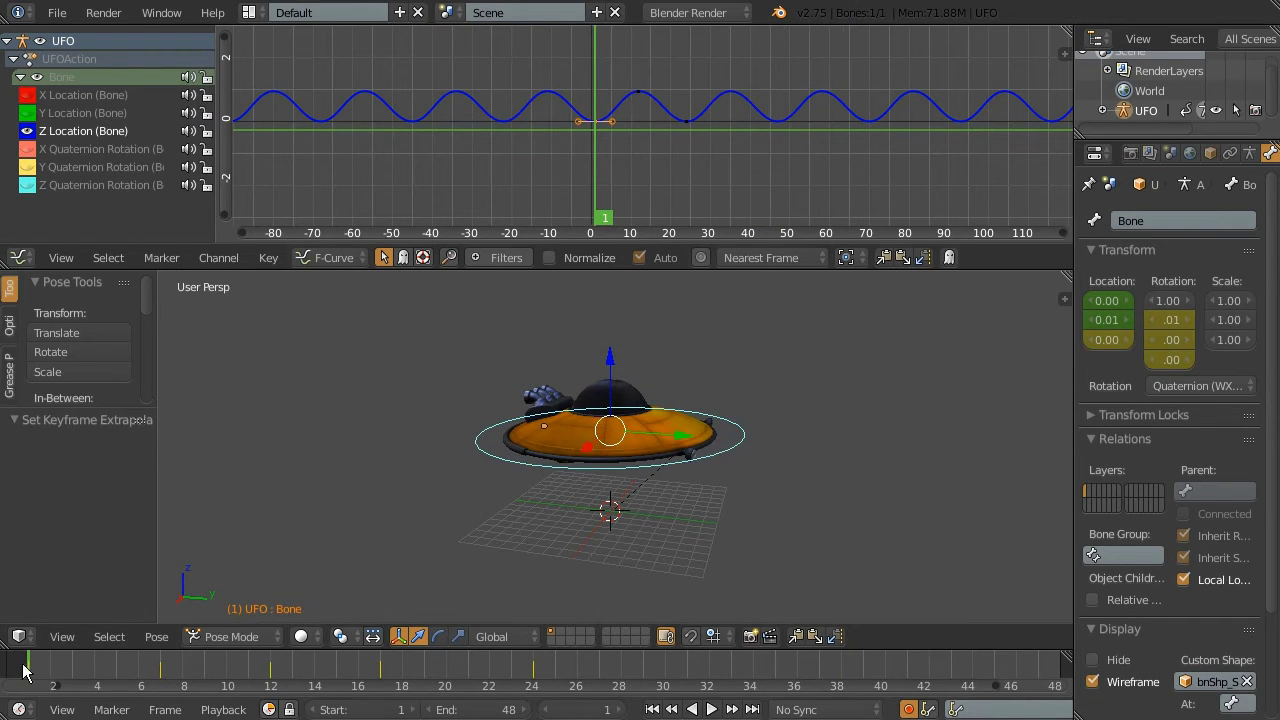
left_click(62, 113)
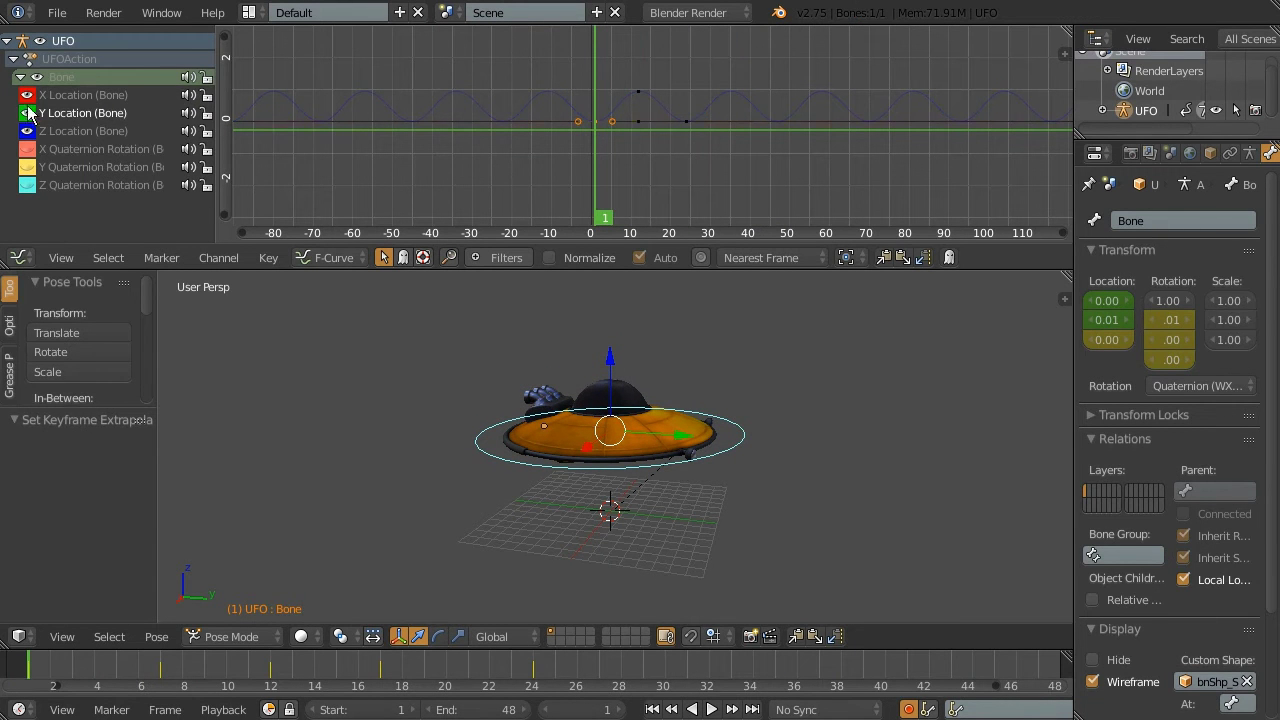
left_click(82, 149)
left_click(214, 258)
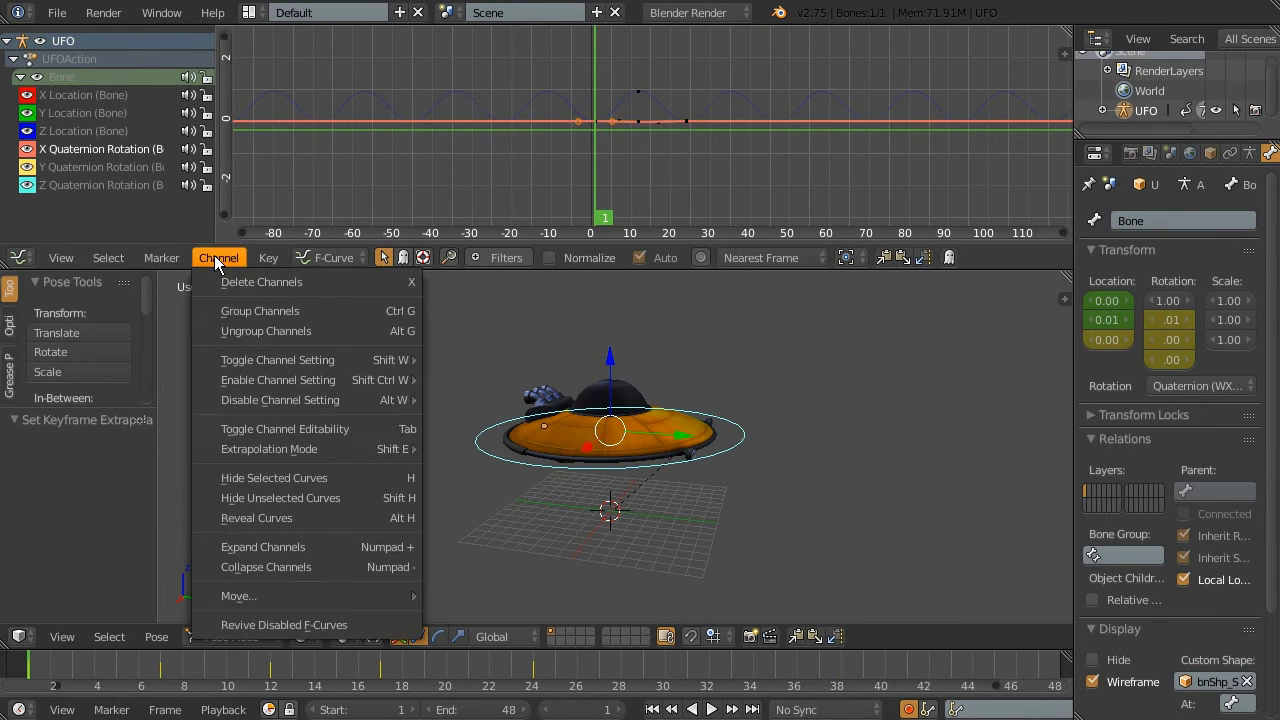
left_click(508, 488)
left_click(79, 97)
left_click(74, 149, "shift")
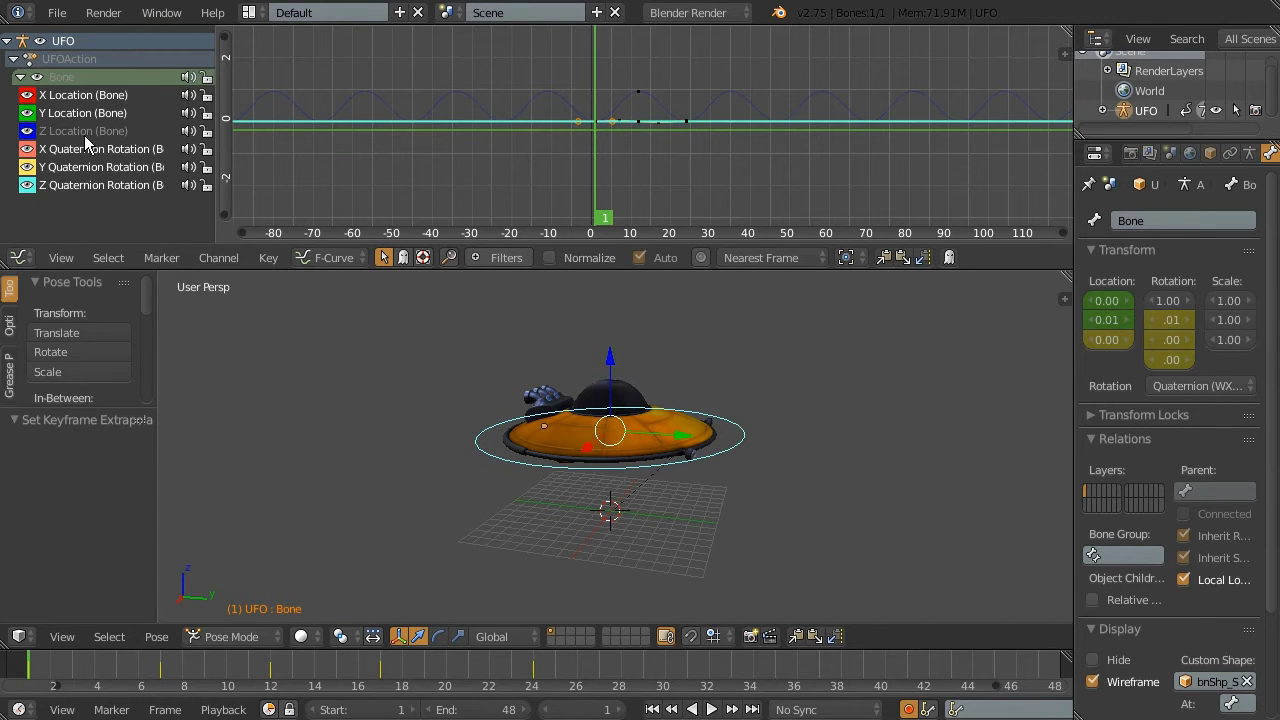
left_click(219, 258)
mouse_move(269, 449)
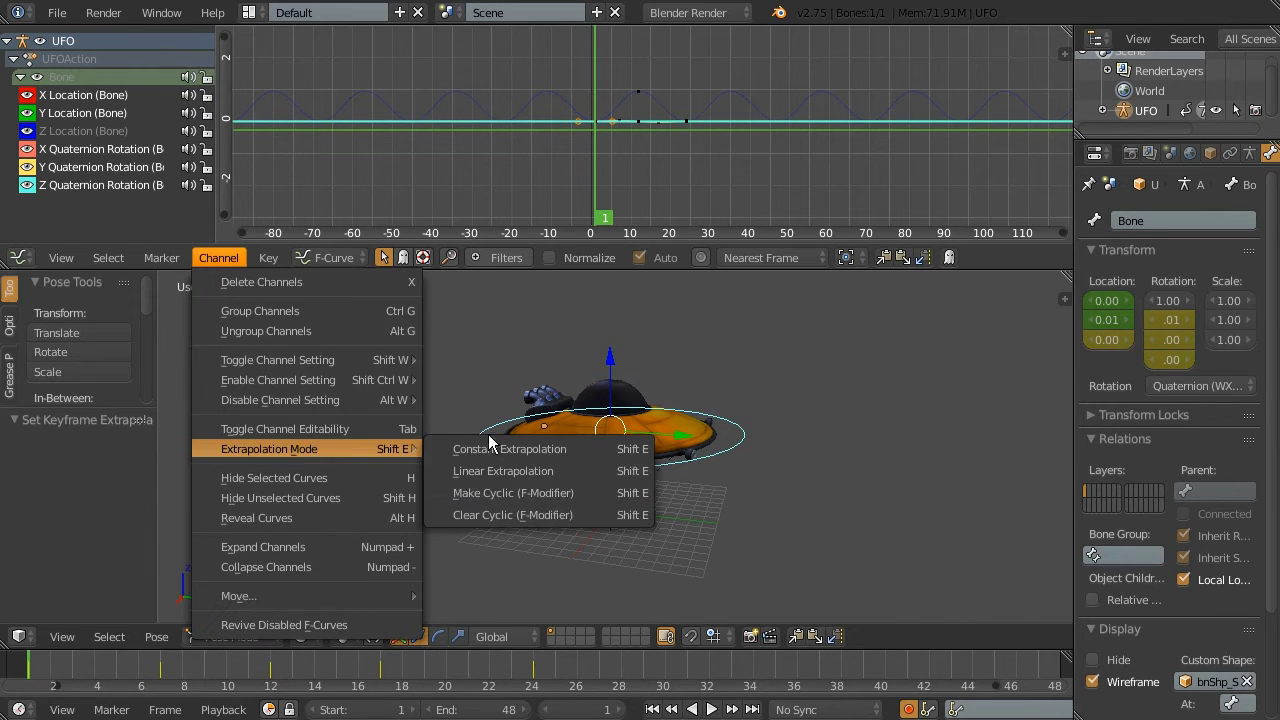
left_click(528, 493)
Play the animation, change the scene end frame to 200, then stop playback
left_click(711, 709)
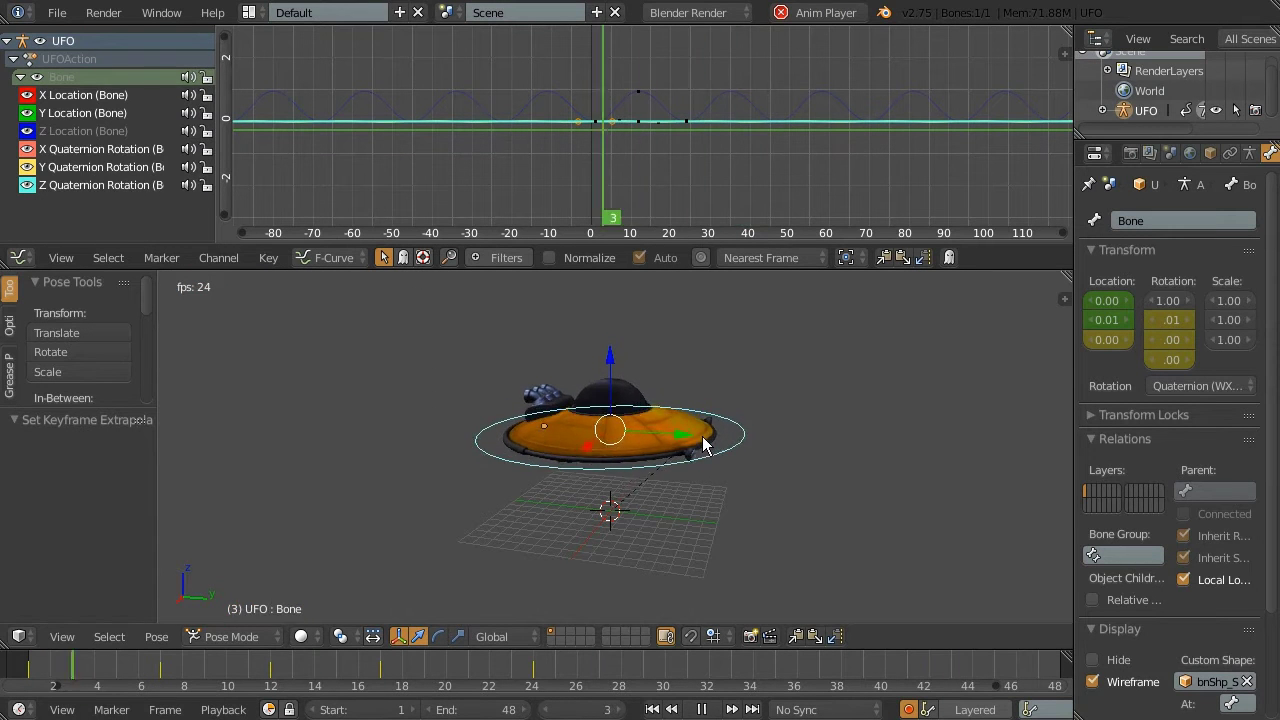
left_click(483, 708)
type("2")
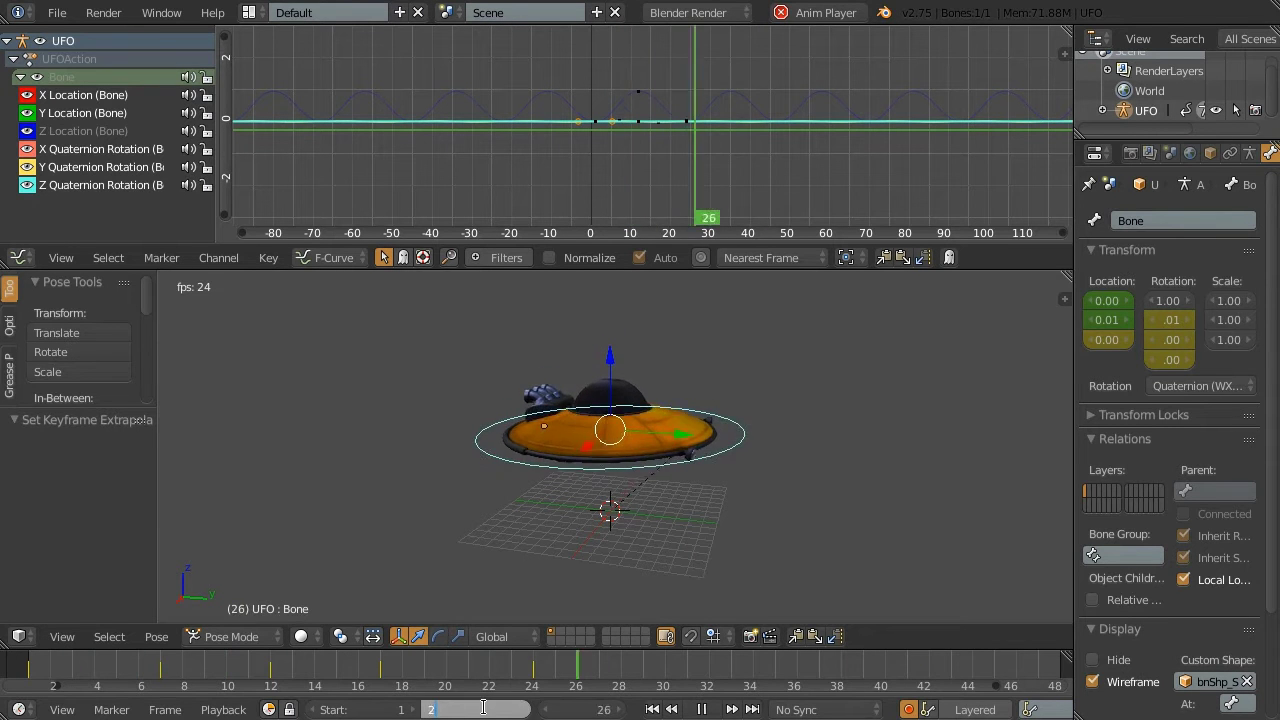
type("00")
key("Return")
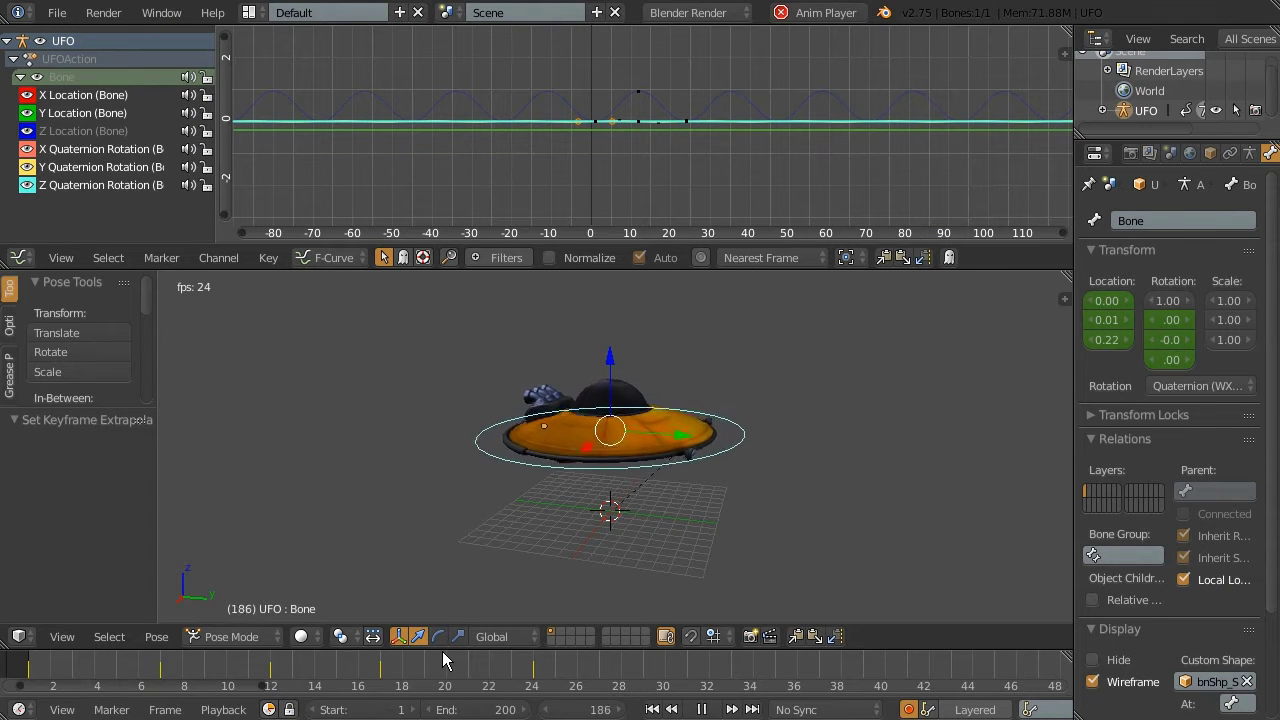
key("Escape")
Show the Z Location curve, apply Clear Cyclic, and fit the graph to it
left_click(70, 131)
left_click(218, 257)
mouse_move(269, 449)
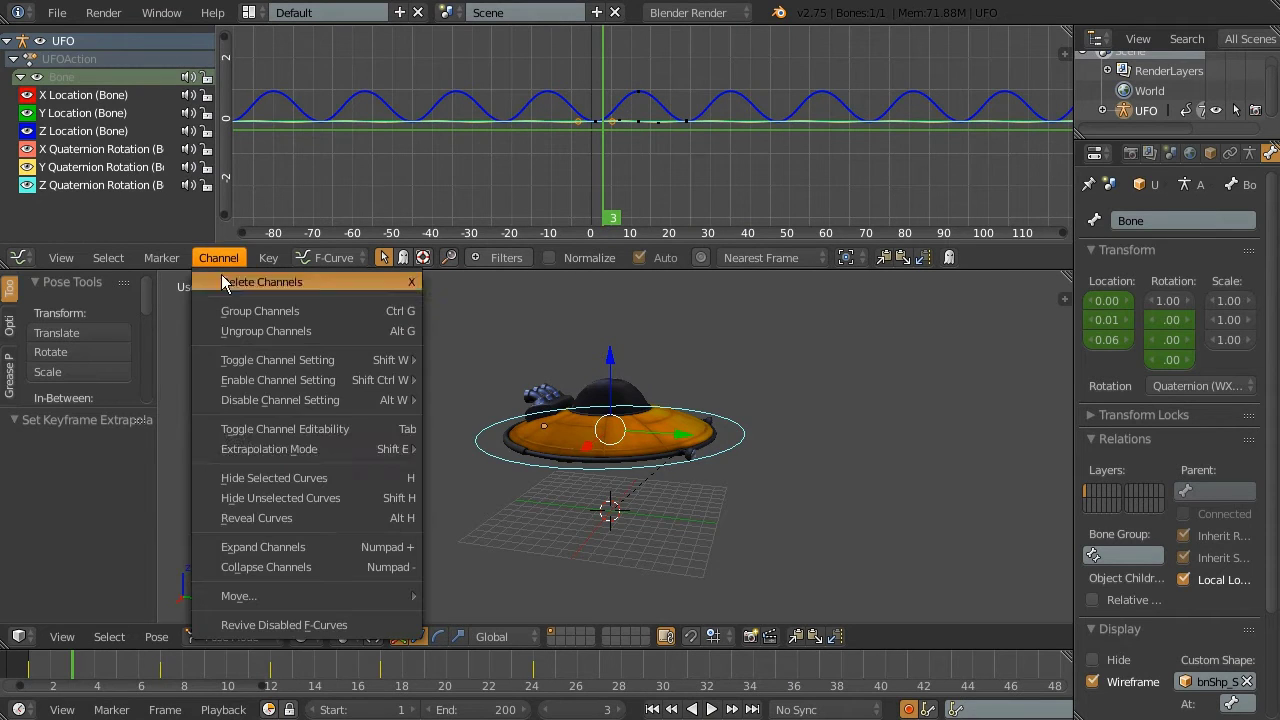
left_click(518, 515)
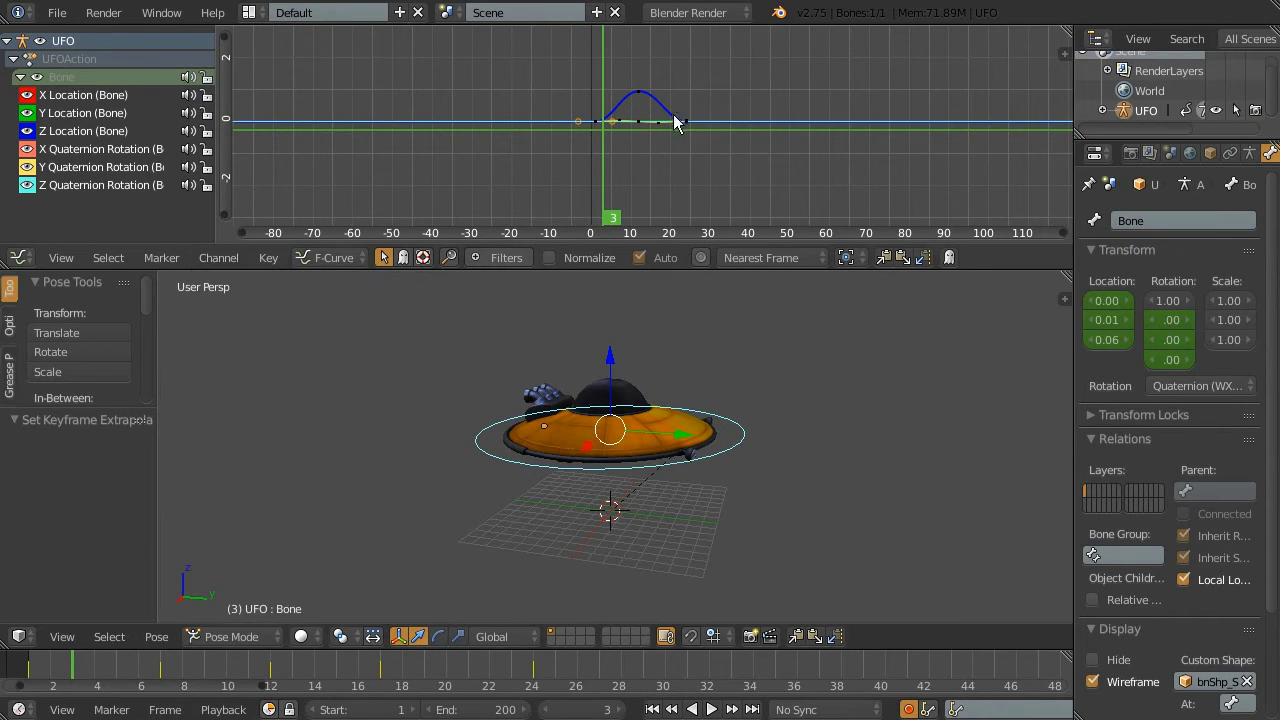
key("Home")
Scrub back to frame 1, play briefly, stop, and reset the playhead to frame 1
left_click_drag(531, 686, 42, 686)
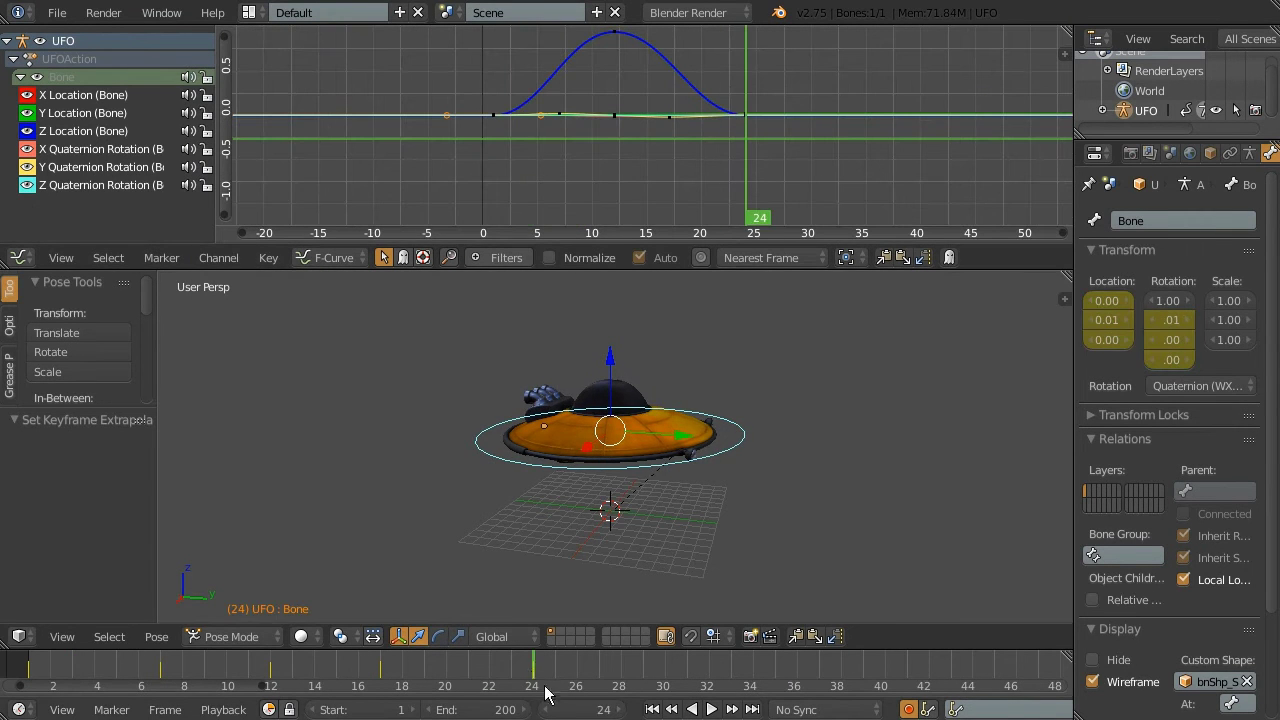
key("alt+a")
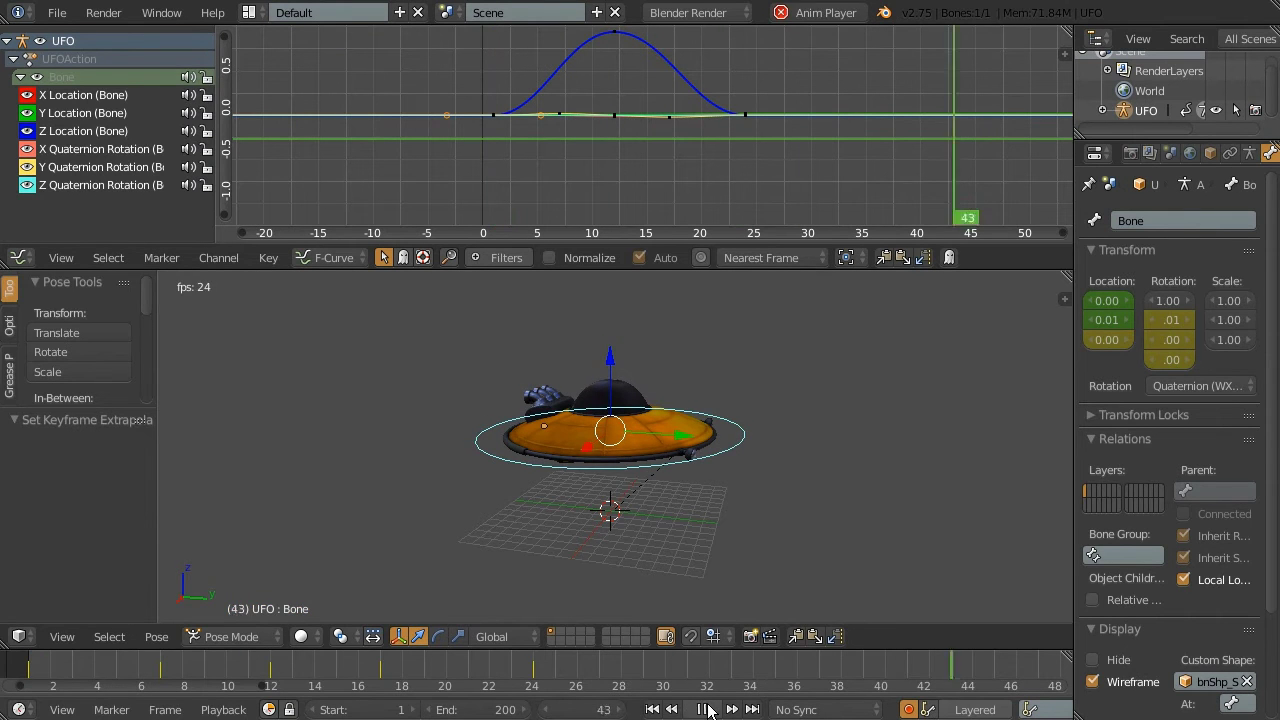
key("Escape")
left_click_drag(218, 665, 22, 665)
left_click(27, 665)
scroll(360, 372, "down", 1)
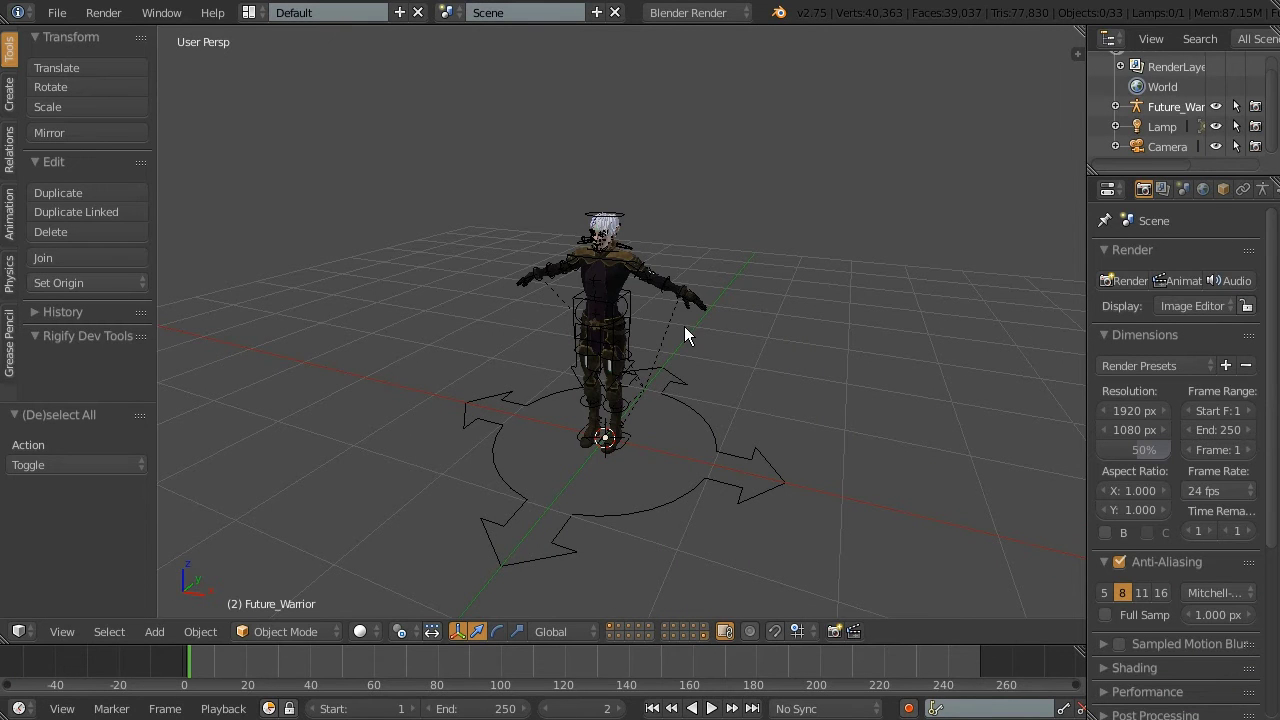
Zoom in, select the Future_Warrior armature, and switch it to Pose Mode
scroll(684, 326, "up", 1)
scroll(780, 273, "up", 2)
scroll(750, 261, "up", 2)
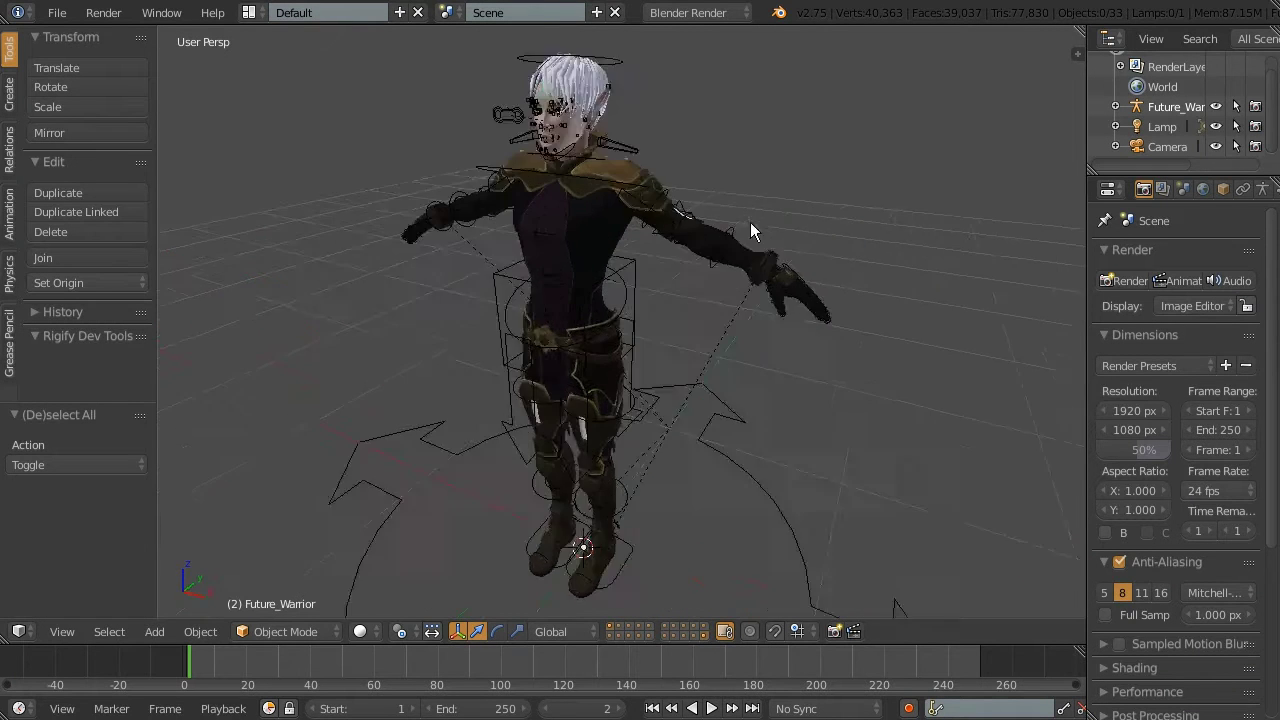
scroll(750, 222, "up", 3)
right_click(655, 419)
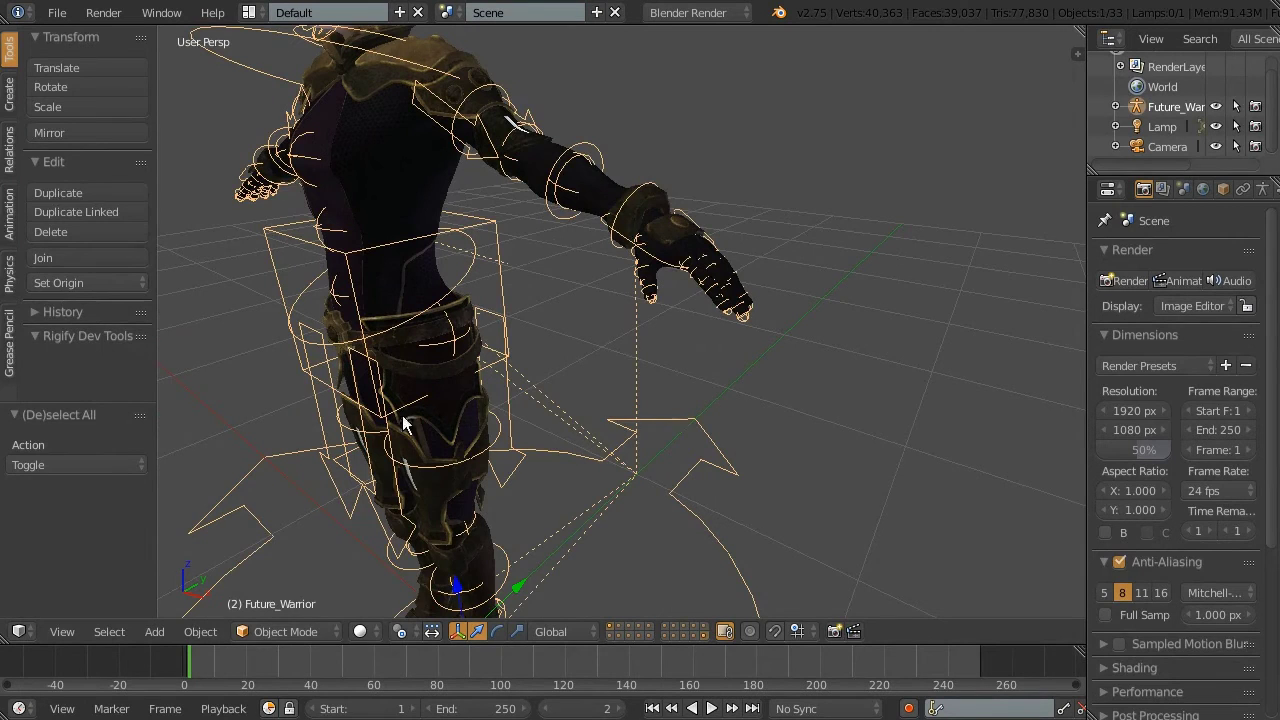
left_click(281, 627)
left_click(309, 560)
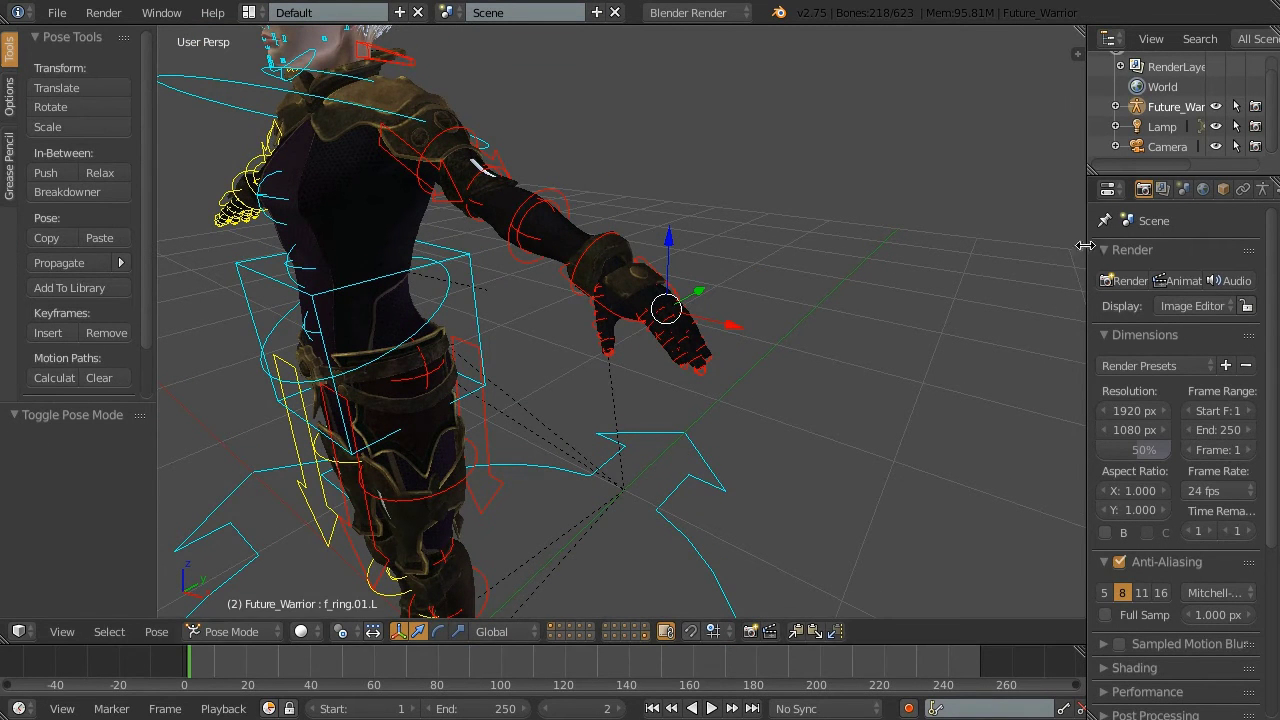
Widen the properties editor and bring up the rig's Pose Library panel
left_click_drag(1087, 231, 995, 231)
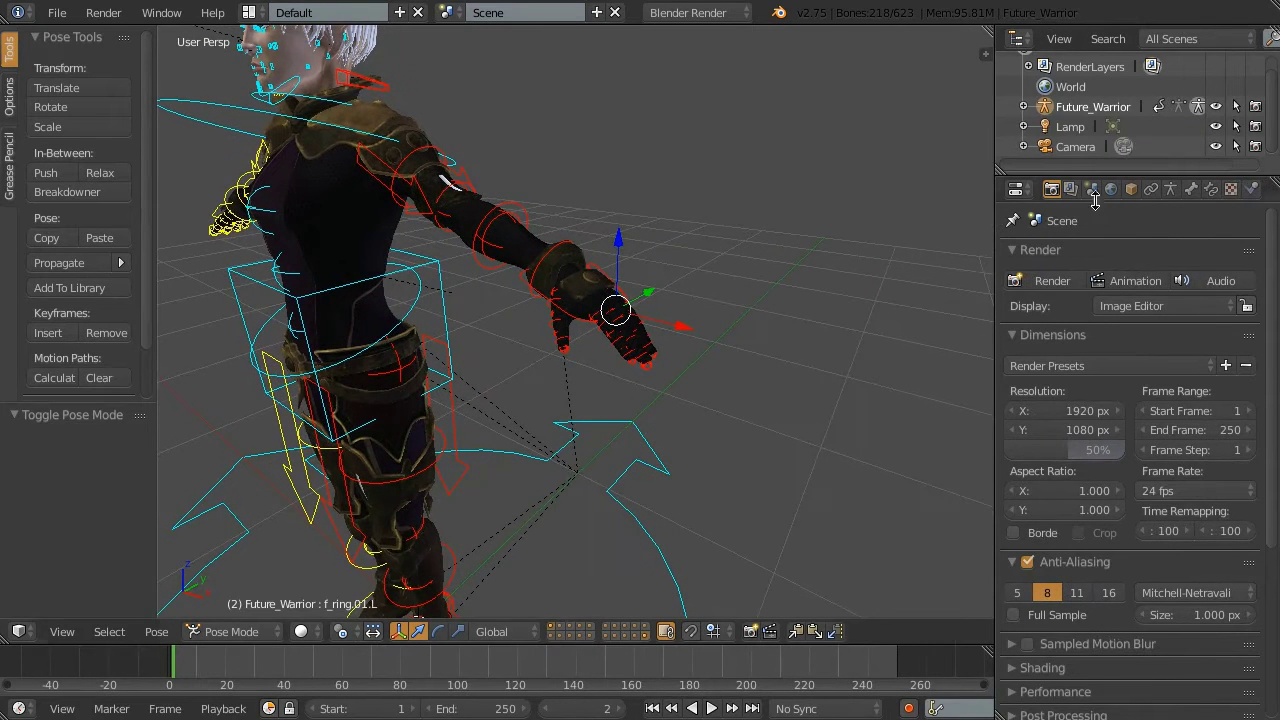
left_click(1171, 189)
scroll(1138, 340, "down", 2)
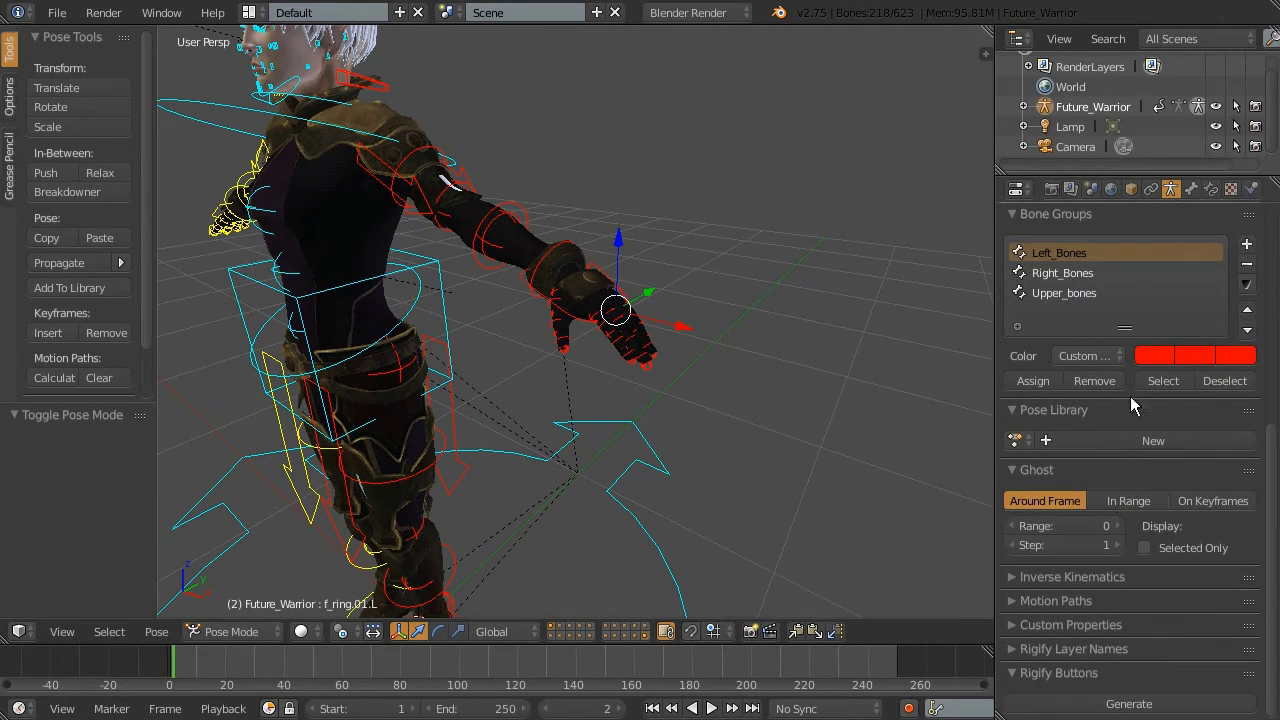
left_click(1011, 410)
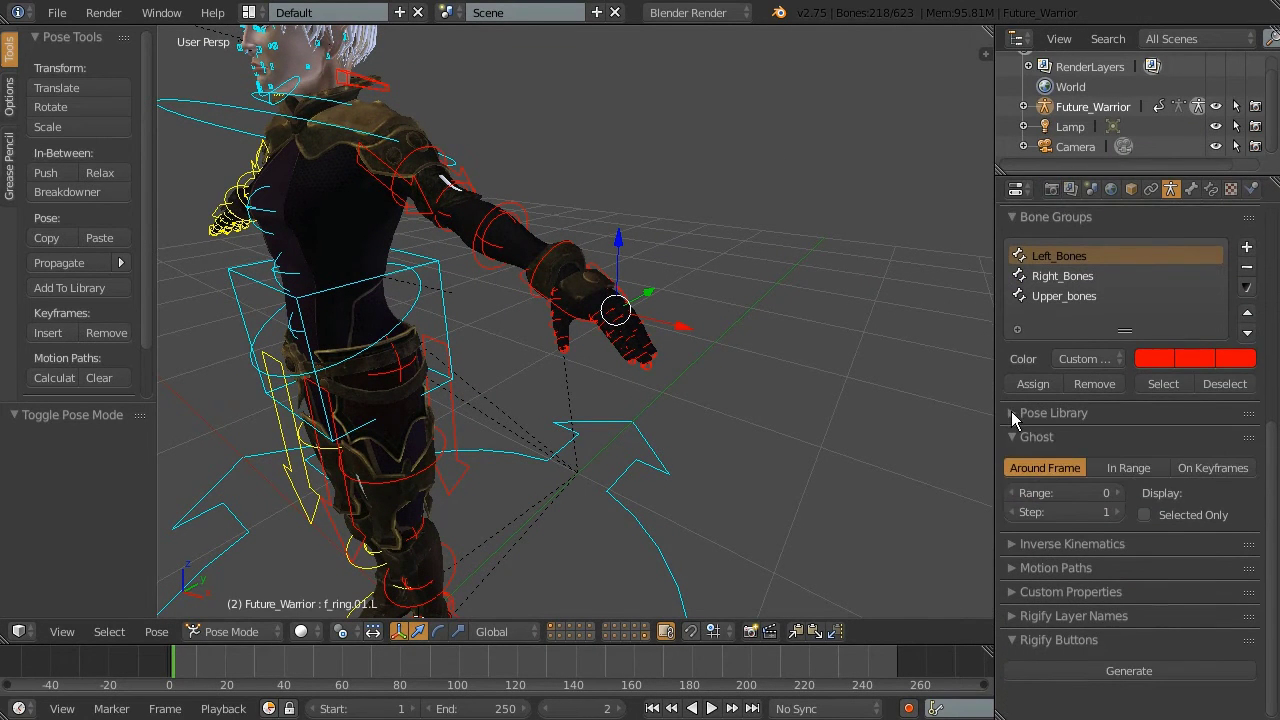
left_click(1011, 411)
Create the new PoseLib library and box-select the left hand's bones in wireframe view
left_click(1111, 446)
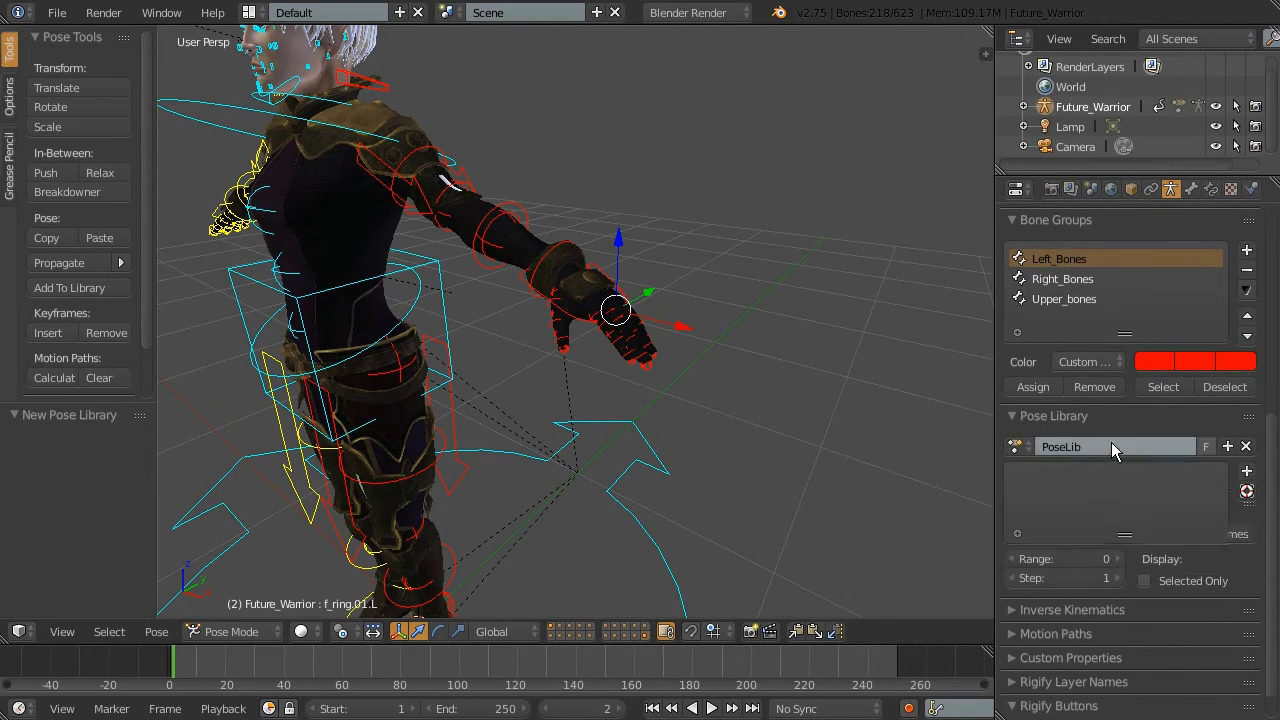
middle_click_drag(774, 343, 776, 339)
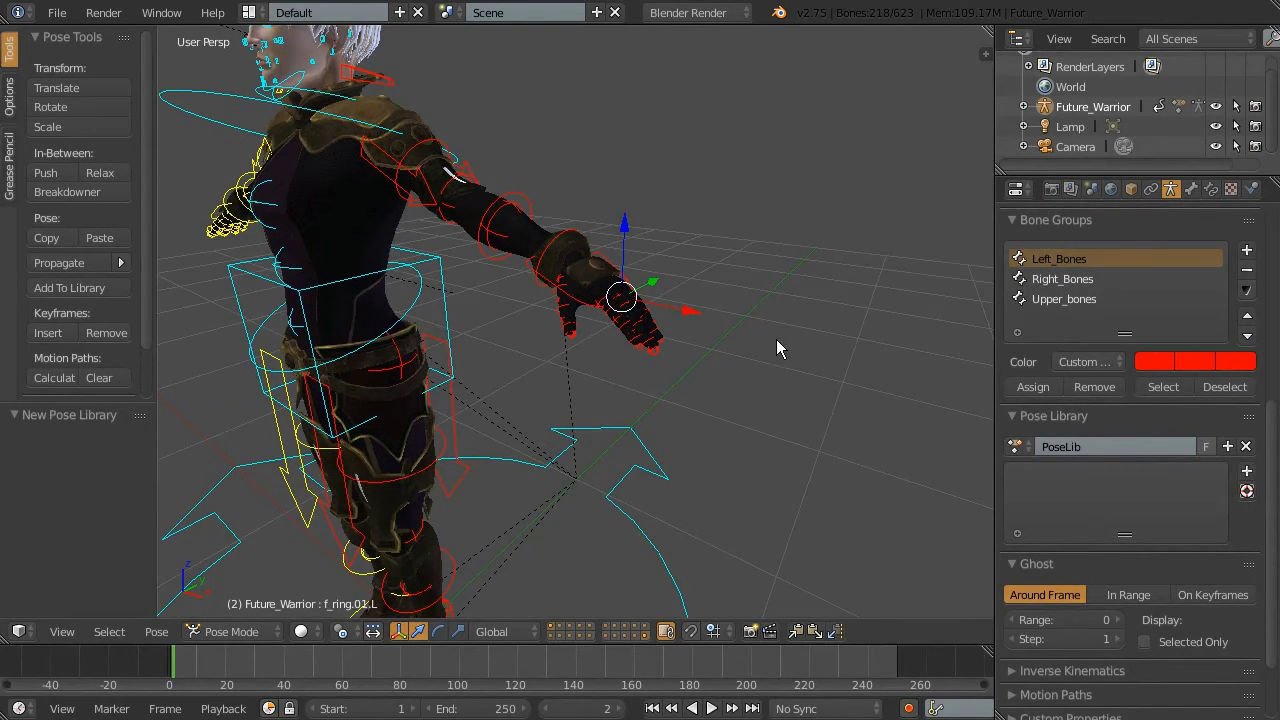
scroll(778, 330, "up", 5)
key("z")
key("b")
mouse_move(884, 228)
left_mouse_down()
mouse_move(638, 405)
mouse_move(545, 408)
left_mouse_up()
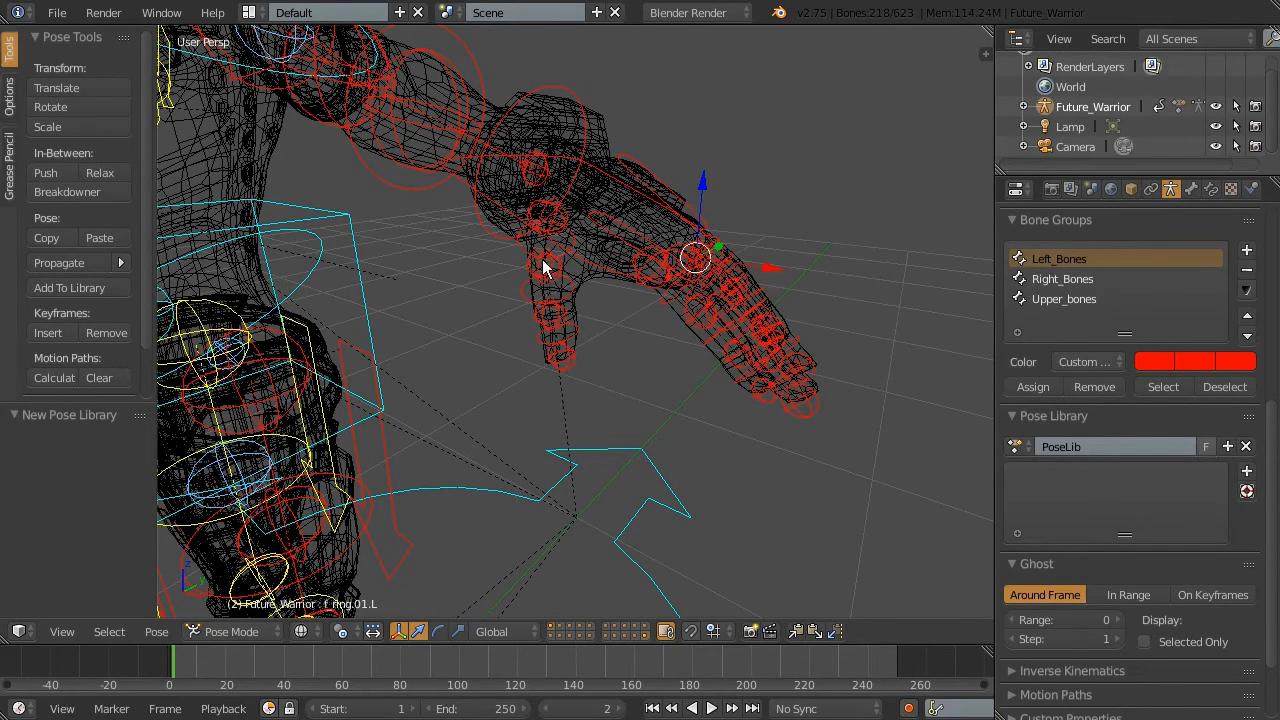
Add the current hand pose to the library and name it Hand_Default
left_click(1246, 470)
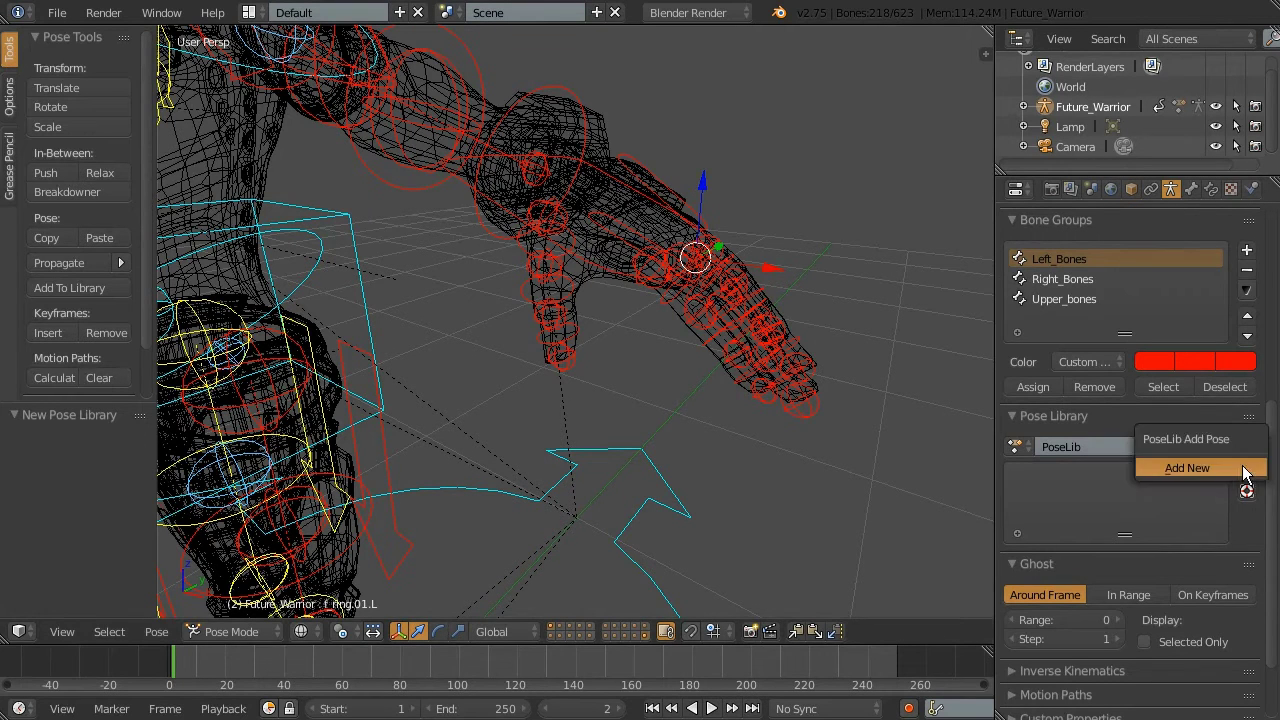
left_click(1246, 470)
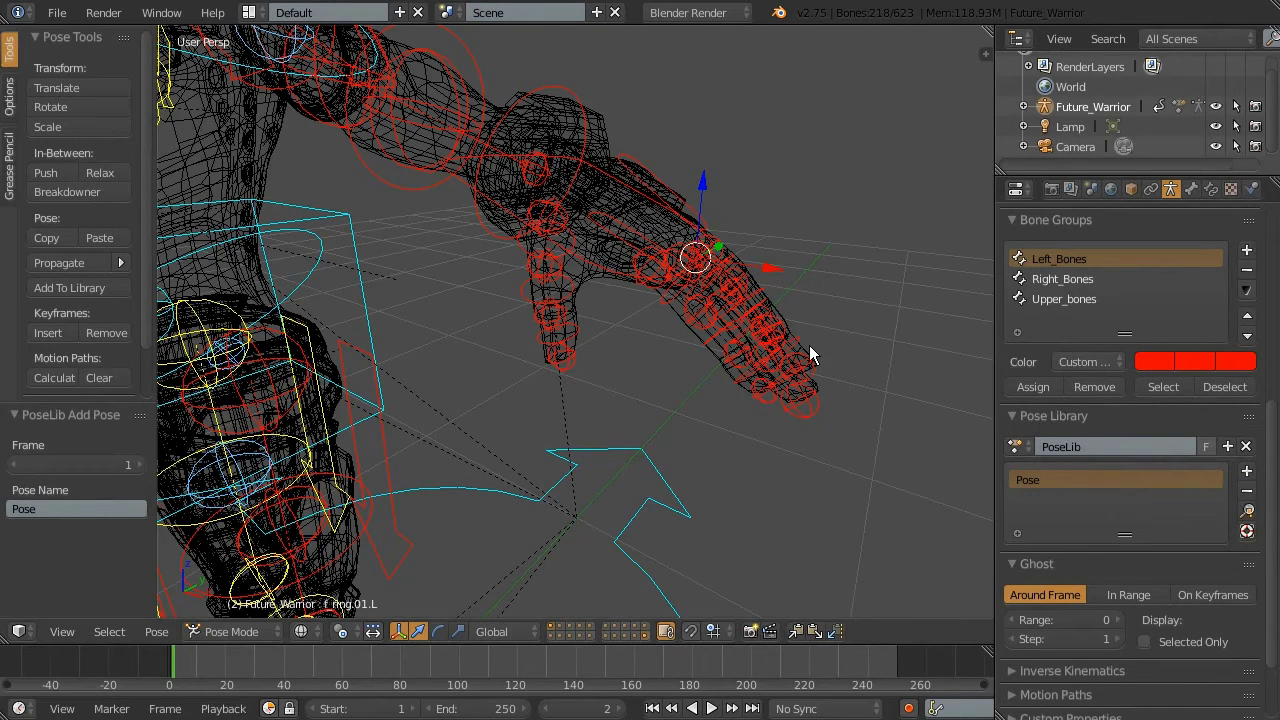
double_click(1033, 481)
type("Hand_Default")
key("Return")
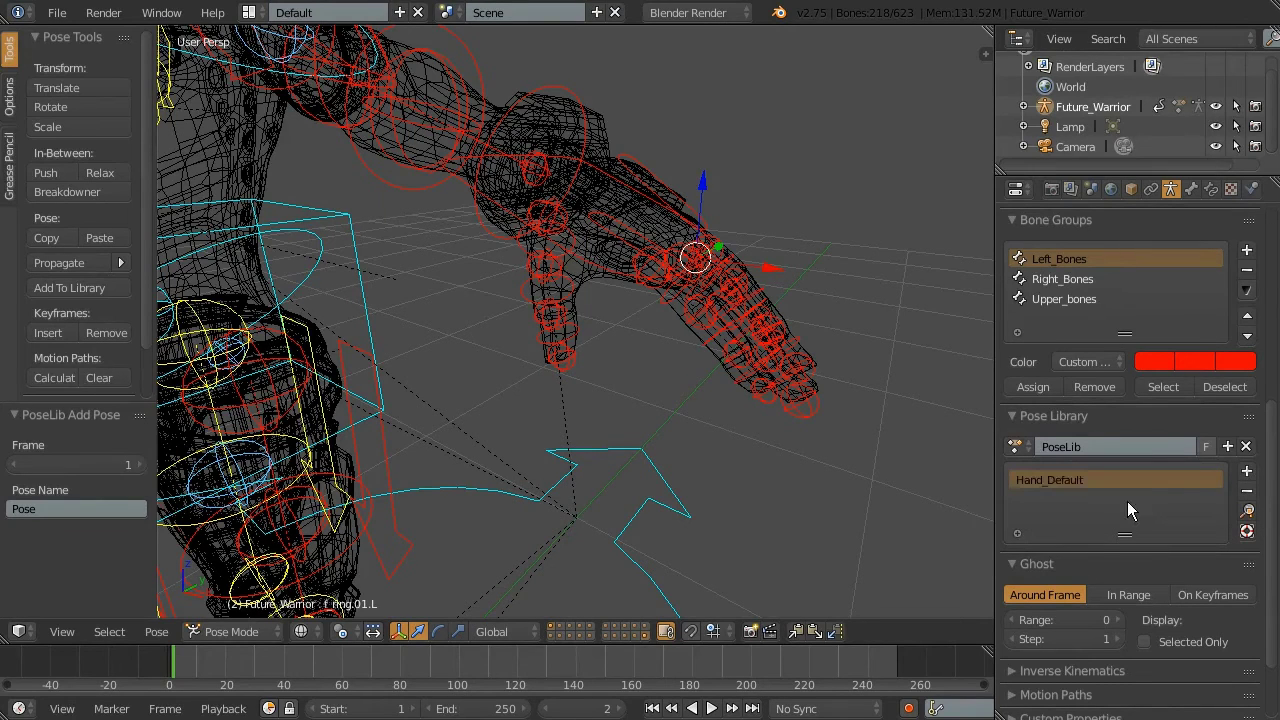
Curl the left hand's index and middle fingers around Y, the middle to 95.33°
mouse_move(718, 297)
middle_mouse_down("shift")
mouse_move(610, 297)
mouse_move(562, 262)
mouse_move(598, 272)
middle_mouse_up("shift")
right_click(556, 261)
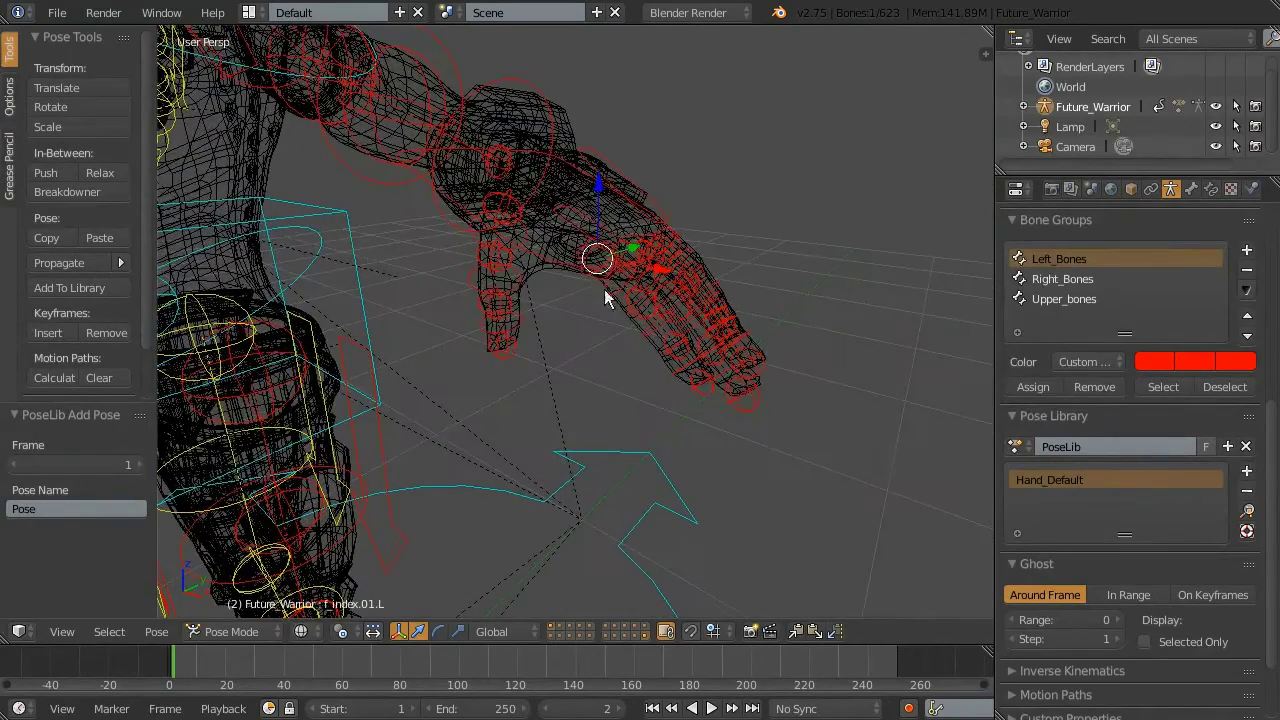
key("r")
key("y")
left_click(561, 315)
right_click(625, 274)
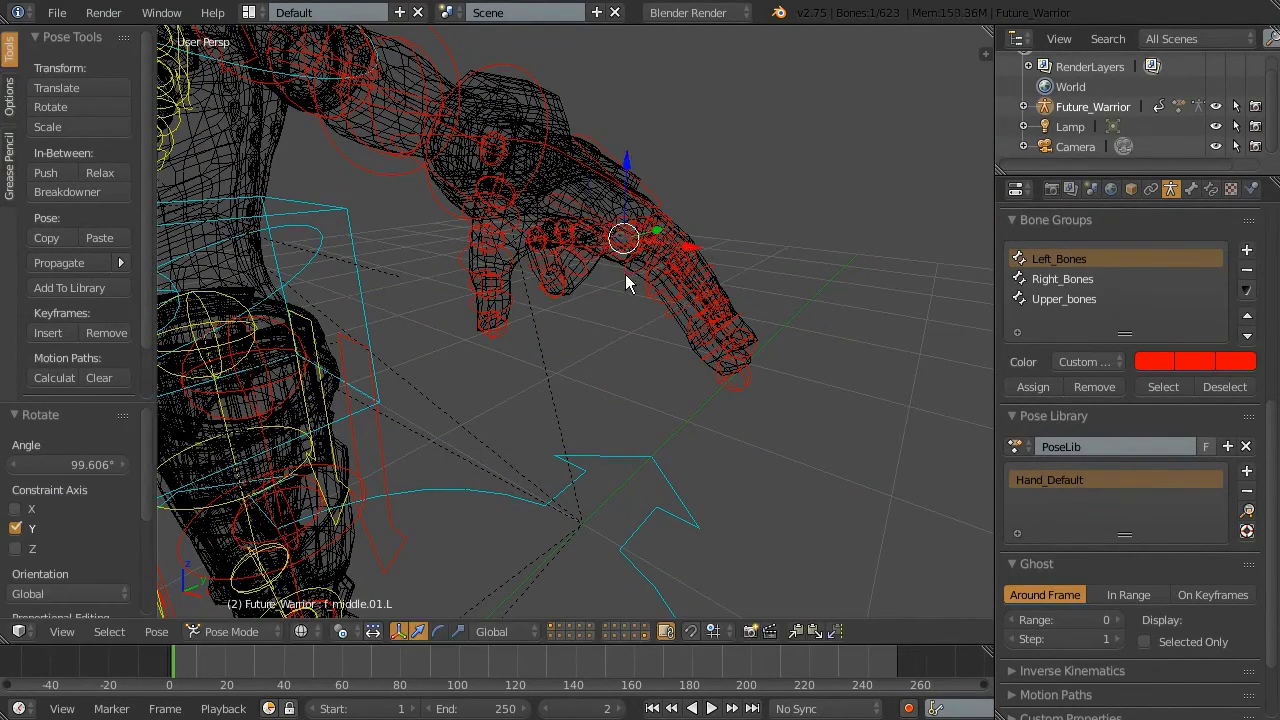
key("r")
key("y")
left_click(537, 240)
Curl the ring and pinky fingers around Y to 84.966° and 80.222°
scroll(595, 233, "up", 3)
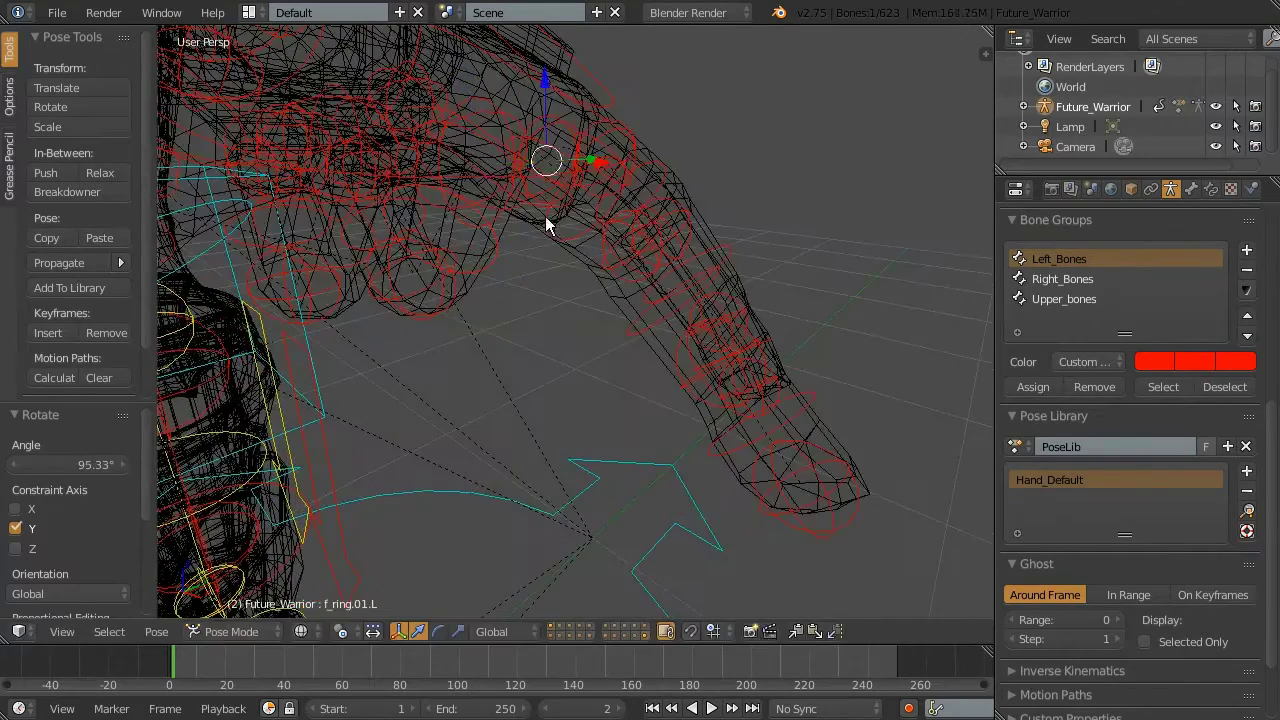
right_click(549, 229)
key("r")
key("y")
left_click(430, 177)
scroll(436, 178, "down", 2)
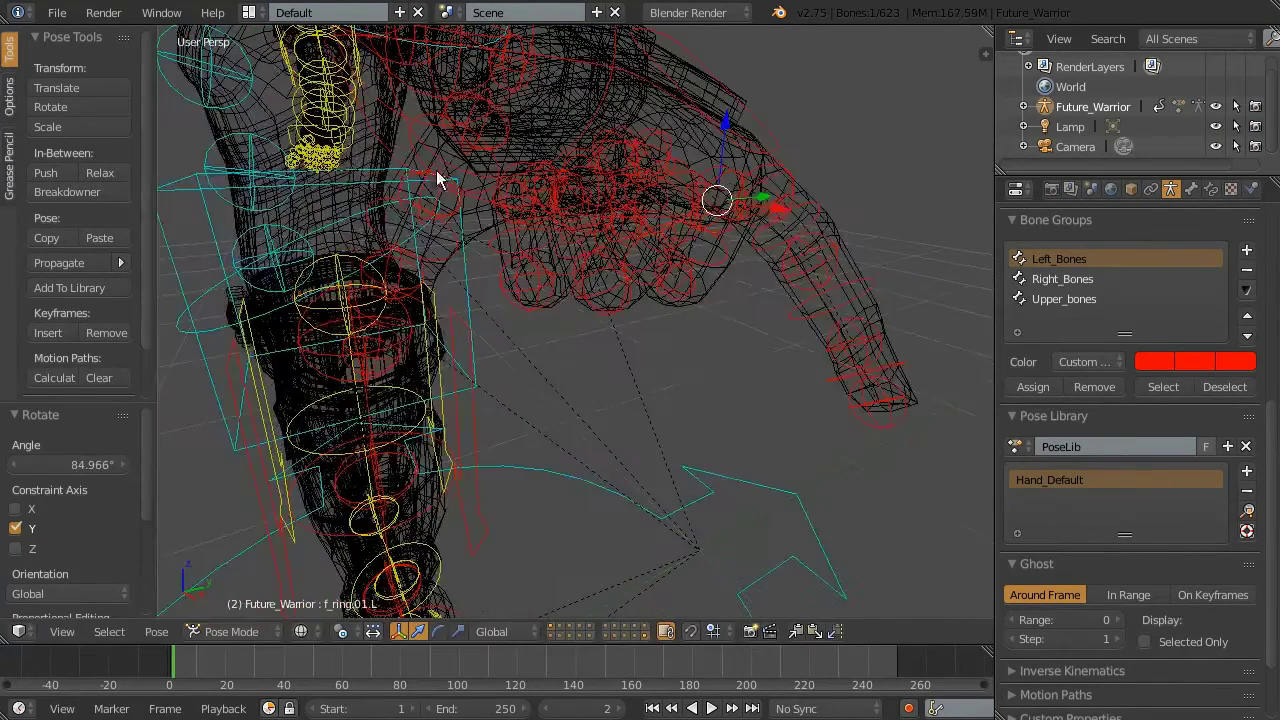
right_click(810, 213)
key("r")
key("y")
left_click(768, 214)
Rotate both thumb bones around X into the fist, the second to 20.223°
key("z")
mouse_move(622, 230)
middle_mouse_down()
mouse_move(680, 183)
mouse_move(663, 183)
mouse_move(720, 166)
mouse_move(397, 243)
middle_mouse_up()
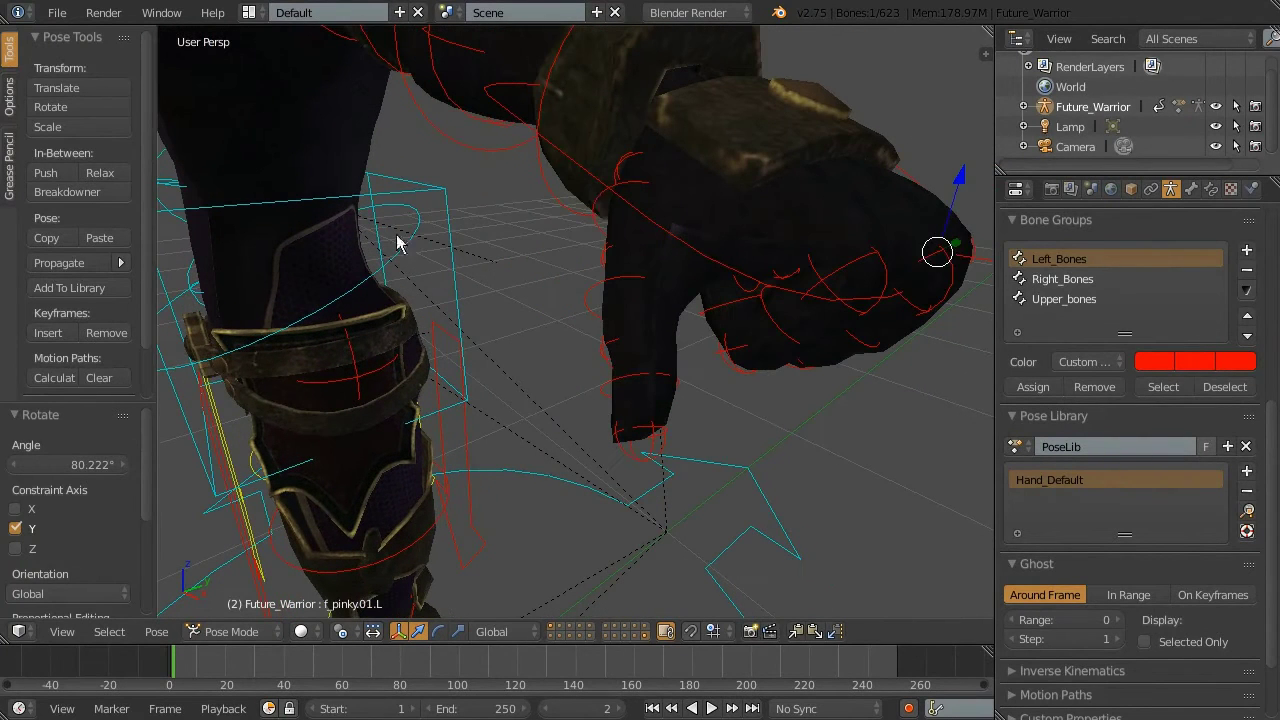
right_click(594, 204)
key("r")
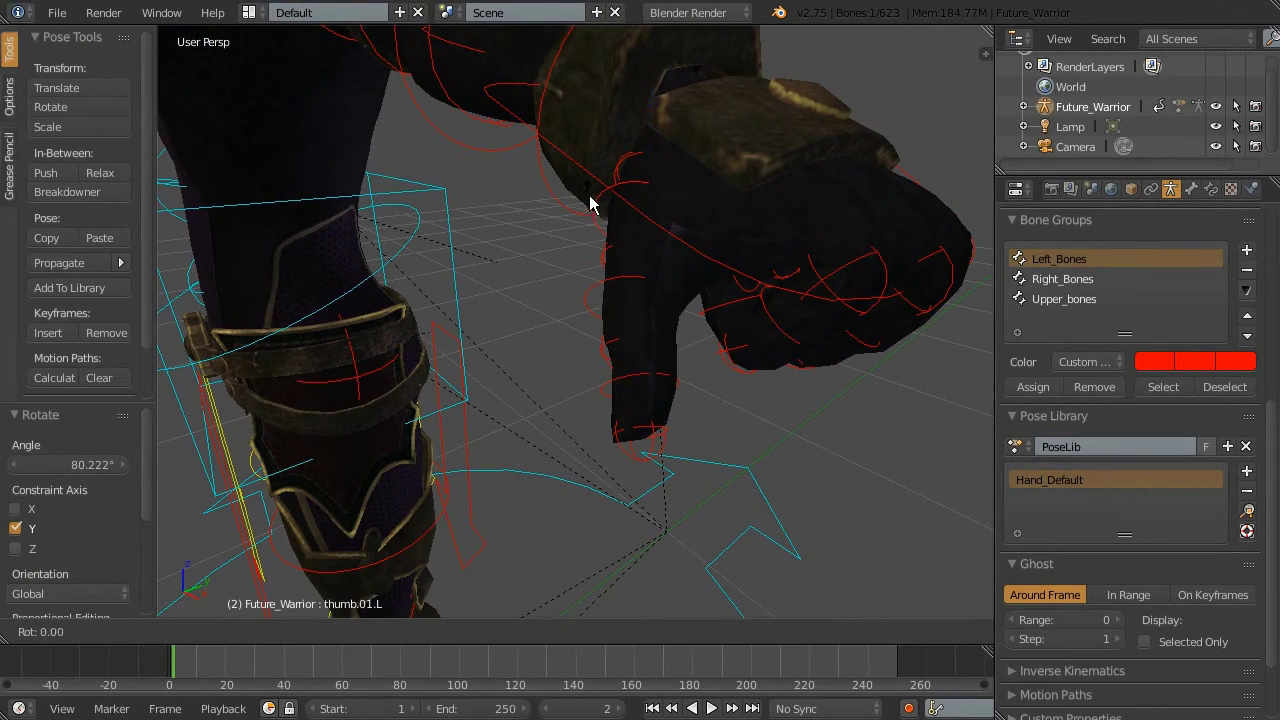
key("x")
left_click(628, 341)
right_click(628, 341)
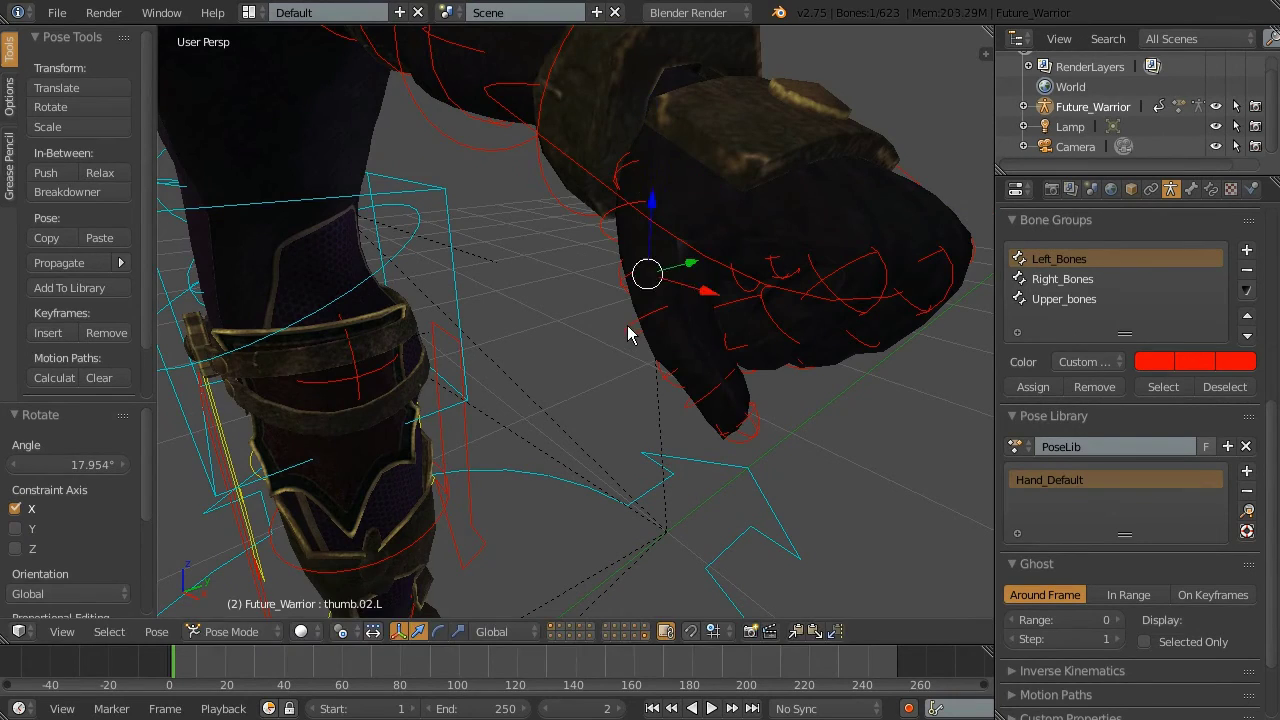
key("r")
key("x")
left_click(634, 323)
Box-select all the hand's bones in wireframe view
scroll(631, 250, "down", 5)
scroll(631, 250, "up", 3)
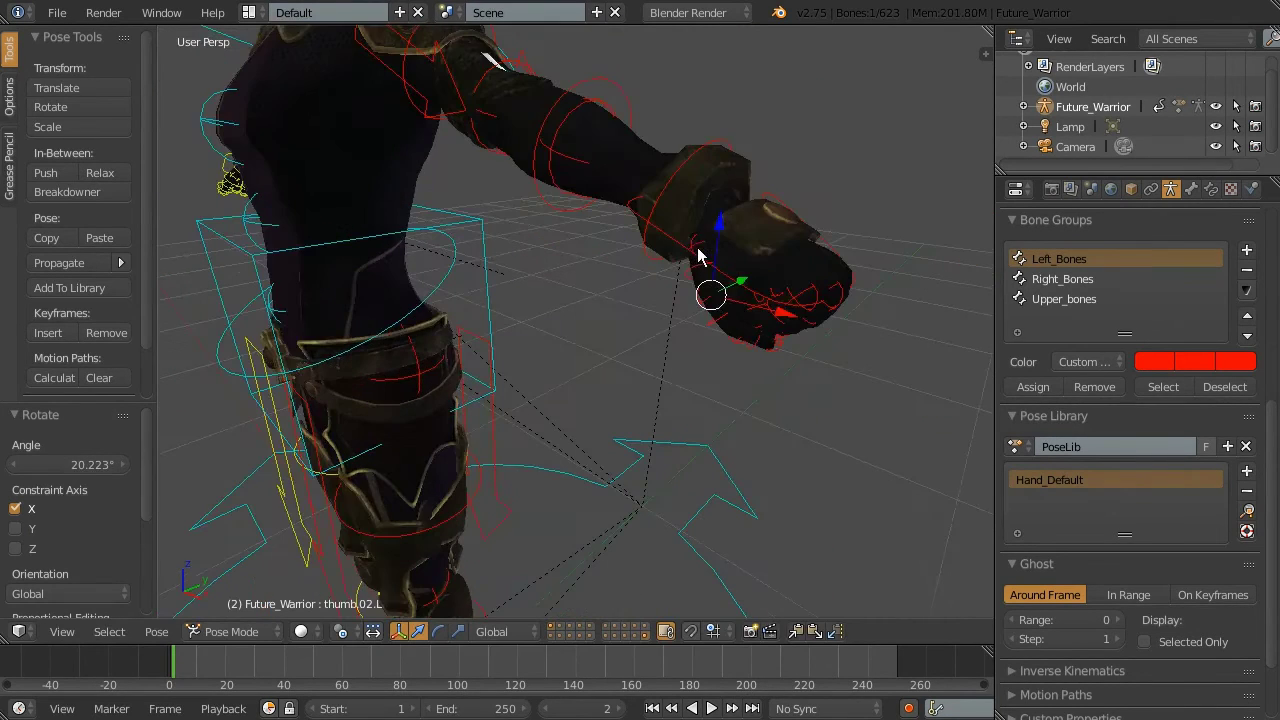
key("z")
key("b")
left_click_drag(868, 250, 709, 409)
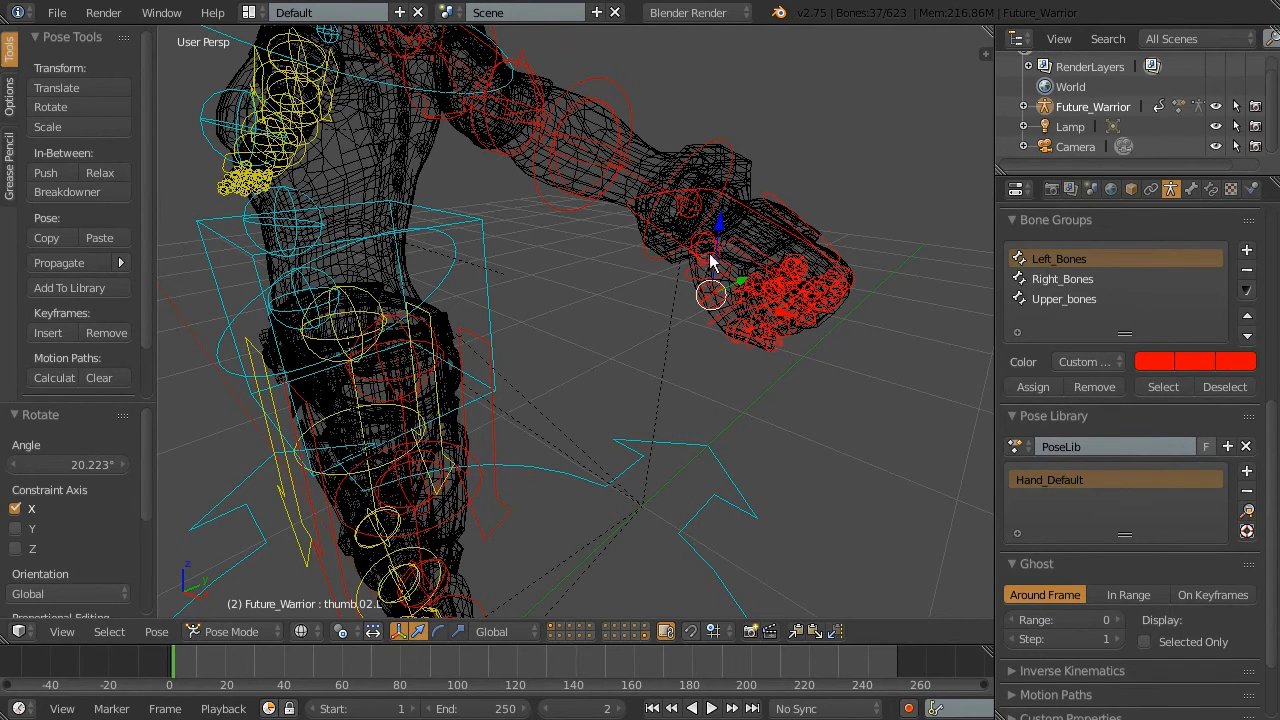
Add the clenched hand as a new library pose named Hand_Fist
left_click(1247, 472)
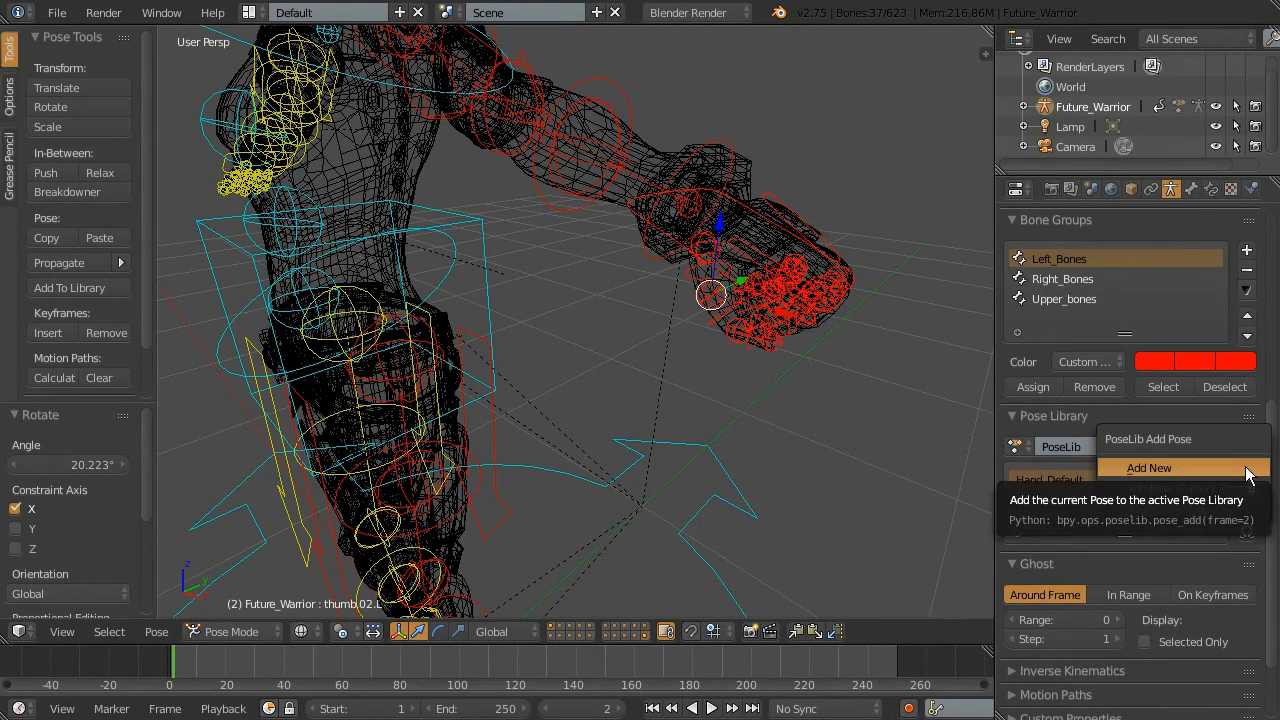
left_click(1218, 468)
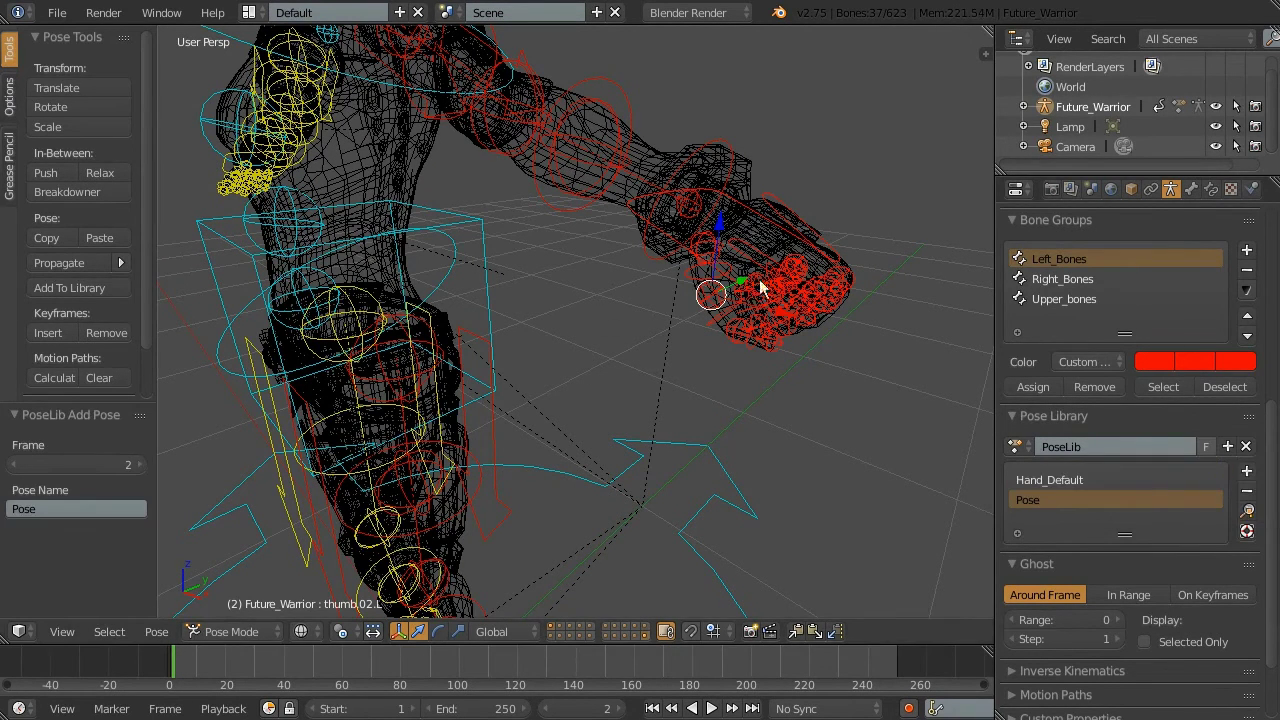
double_click(1032, 500)
type("Hand_Fist")
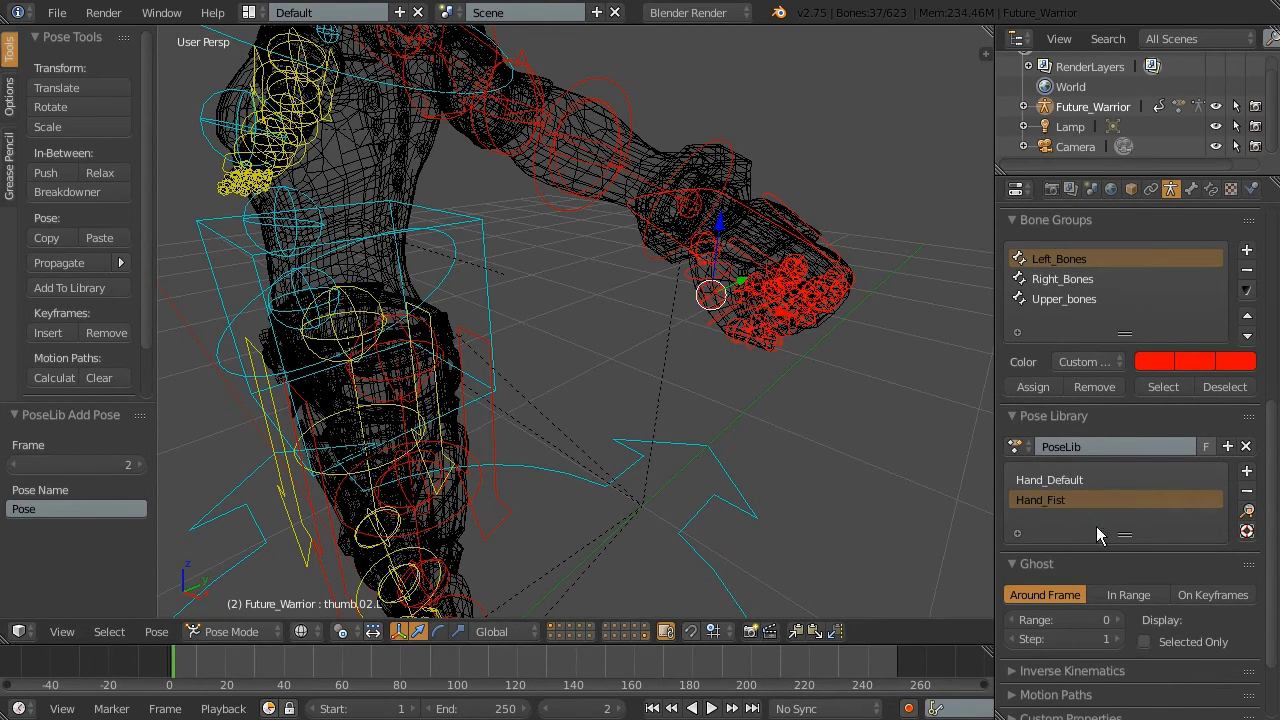
Test the library by applying Hand_Default, then Hand_Fist, to the hand
left_click(1134, 481)
left_click(1088, 500)
left_click(1085, 480)
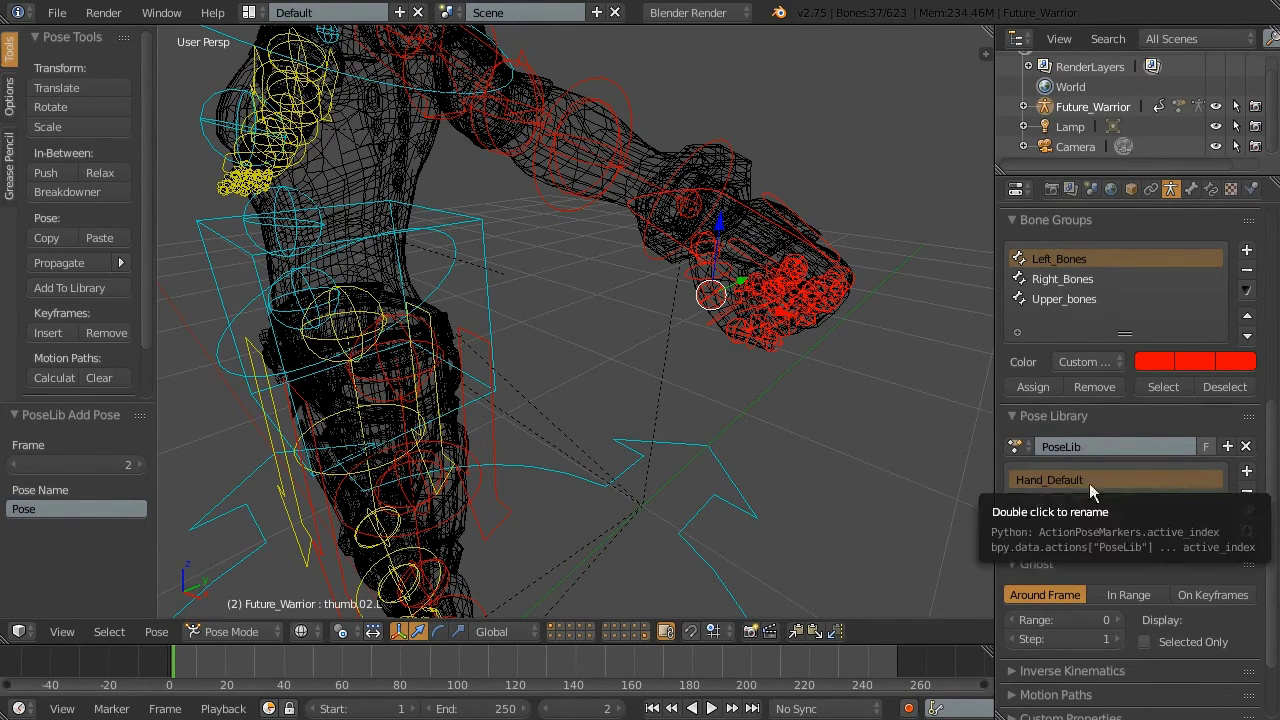
left_click(1248, 512)
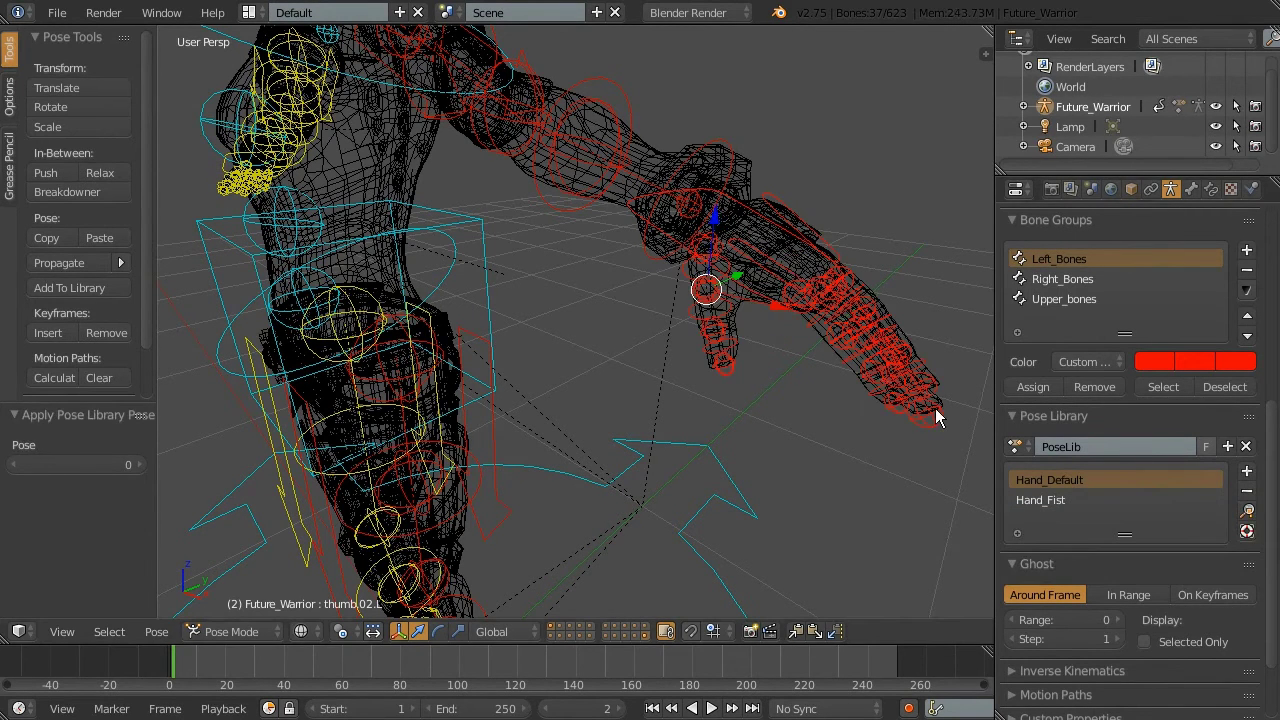
left_click(1043, 500)
left_click(1248, 512)
Alternate Hand_Default and Hand_Fist again, ending with the hand open in Hand_Default
left_click(1070, 480)
left_click(1248, 512)
left_click(1157, 500)
left_click(1248, 512)
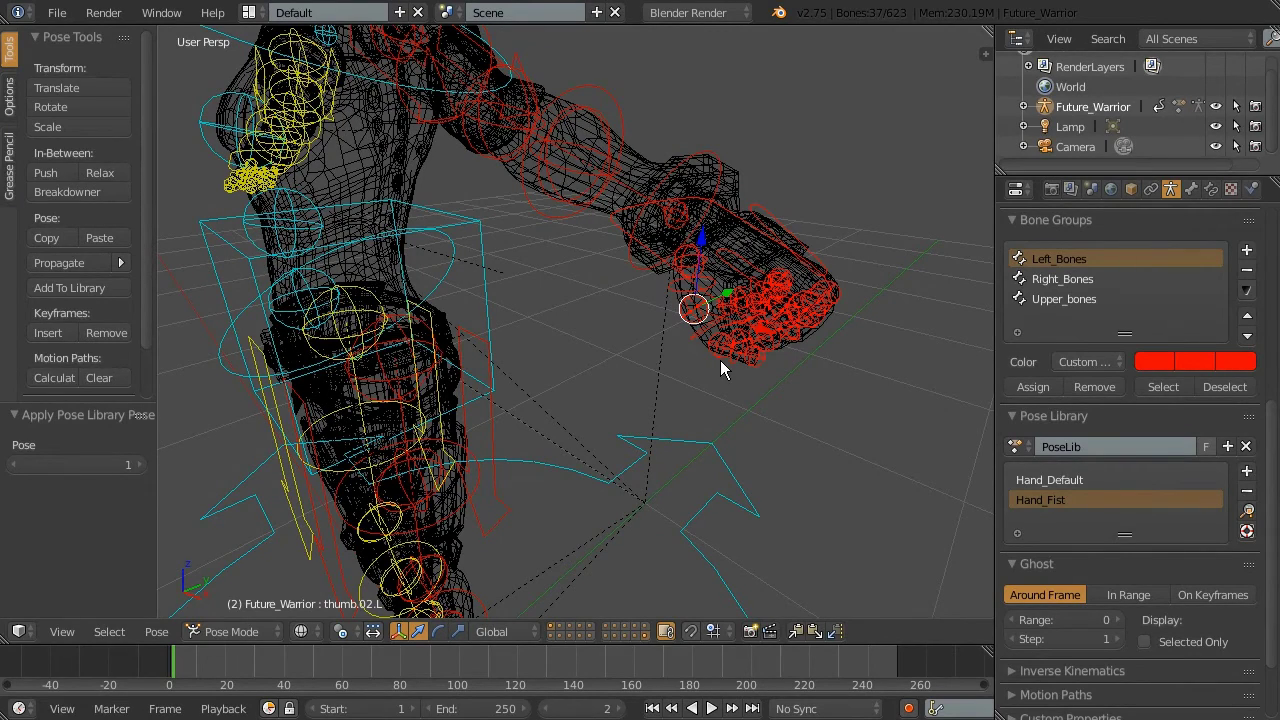
left_click(1082, 480)
left_click(1248, 512)
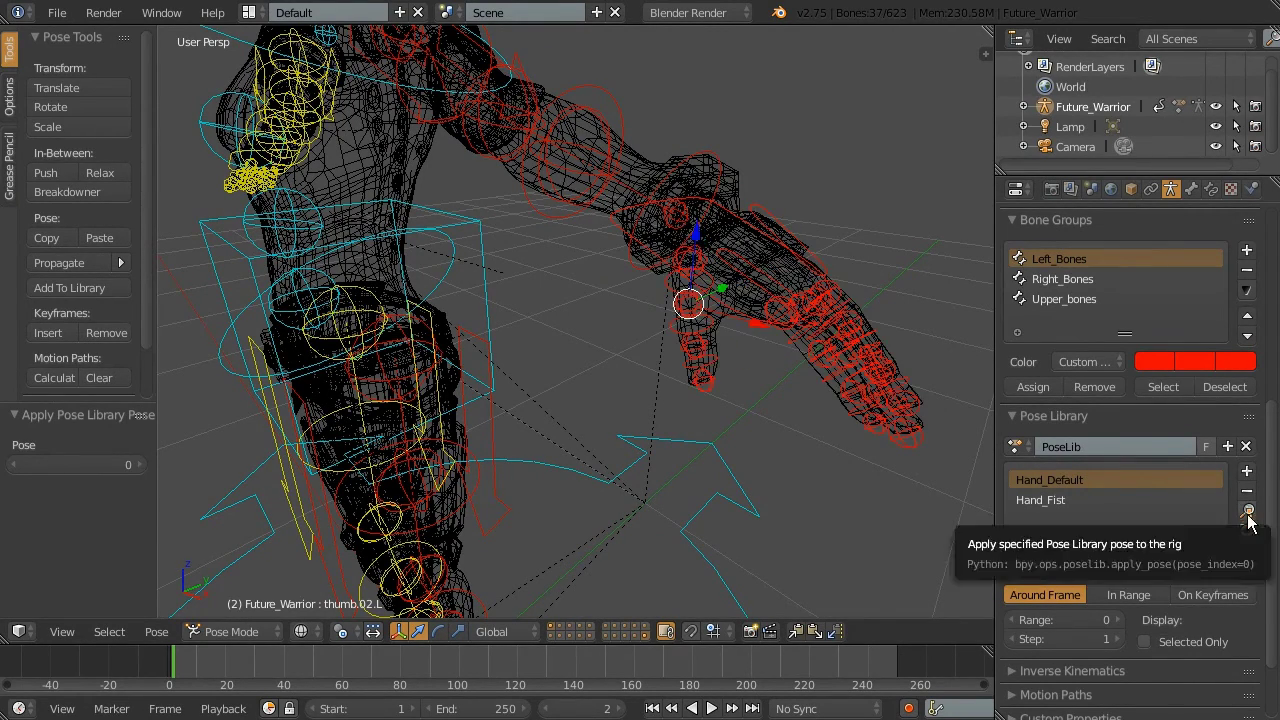
Bend the pinky and ring finger base bones slightly inward around global Y
mouse_move(956, 305)
middle_mouse_down()
mouse_move(570, 378)
mouse_move(571, 363)
middle_mouse_up()
right_click(570, 378)
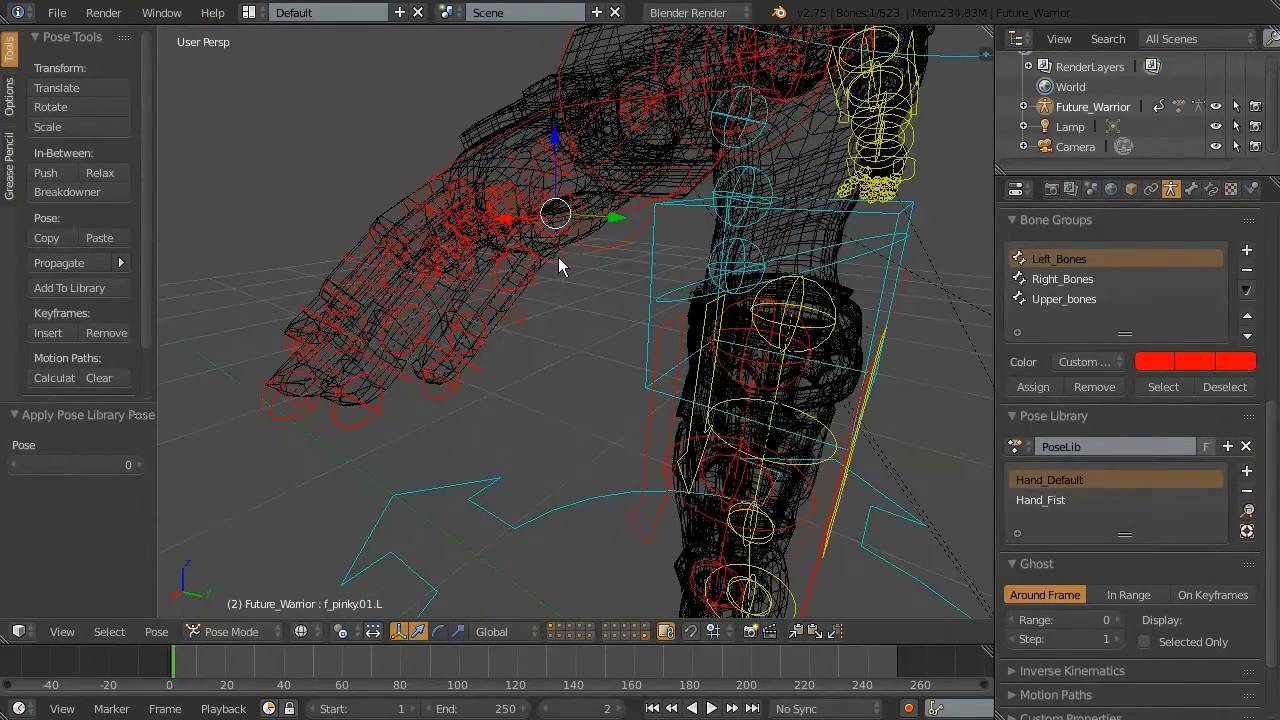
key("r")
key("y")
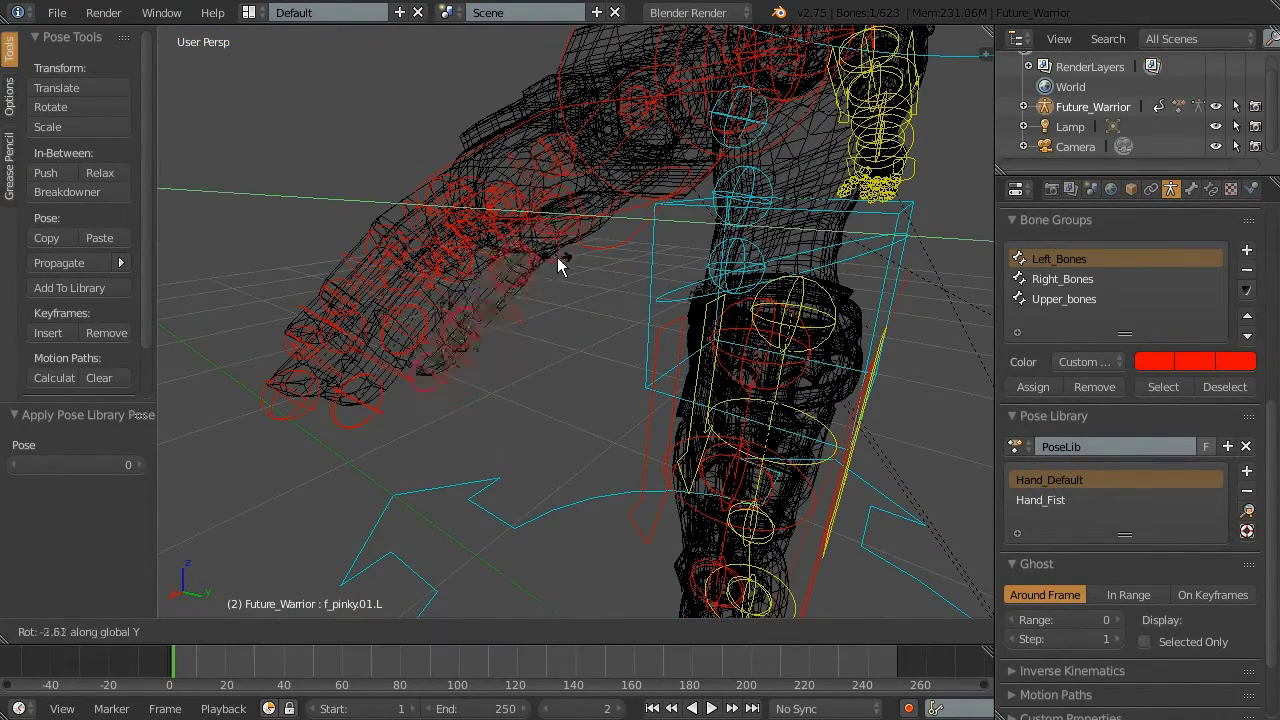
left_click(568, 265)
right_click(481, 254)
key("r")
key("y")
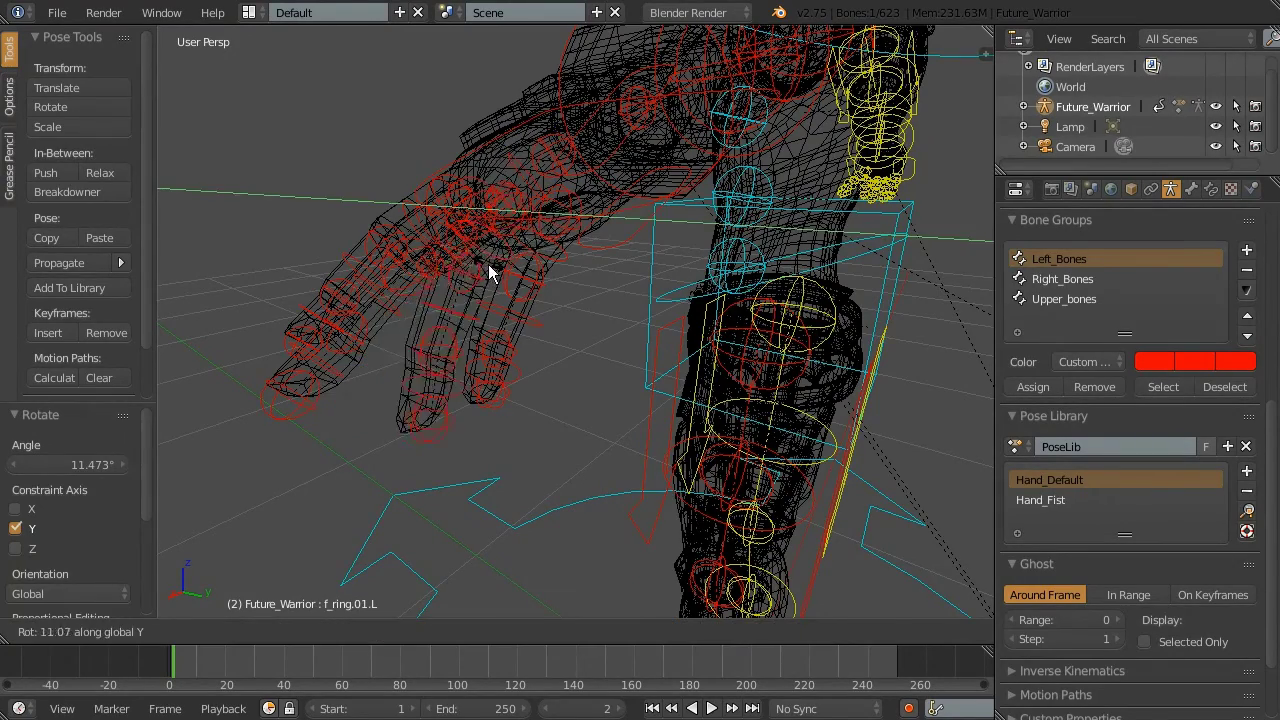
left_click(487, 268)
Bend the middle finger 5.642° around Y and box-select all the left hand's bones
mouse_move(487, 276)
middle_mouse_down()
mouse_move(466, 217)
mouse_move(544, 414)
mouse_move(523, 391)
middle_mouse_up()
right_click(544, 414)
key("r")
key("y")
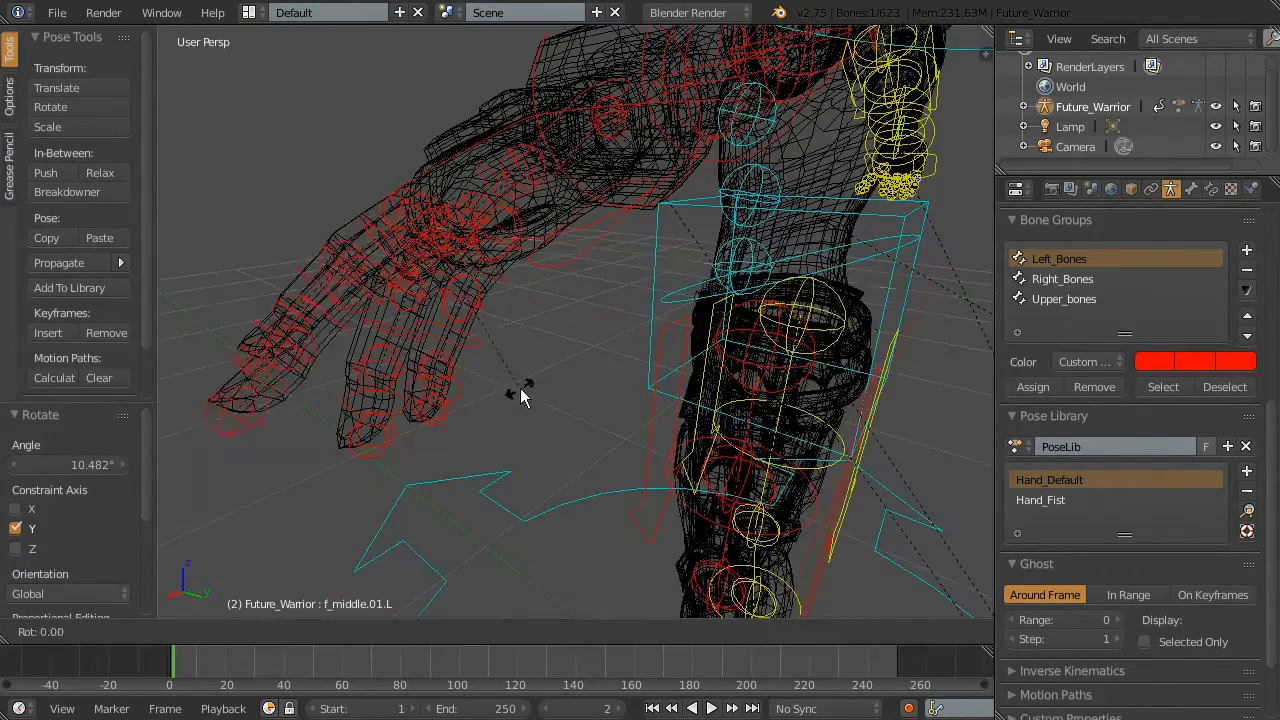
left_click(577, 434)
mouse_move(577, 434)
middle_mouse_down()
mouse_move(420, 339)
mouse_move(483, 298)
mouse_move(609, 280)
mouse_move(626, 306)
mouse_move(707, 333)
middle_mouse_up()
scroll(666, 286, "up", 3)
key("b")
left_click_drag(751, 268, 470, 457)
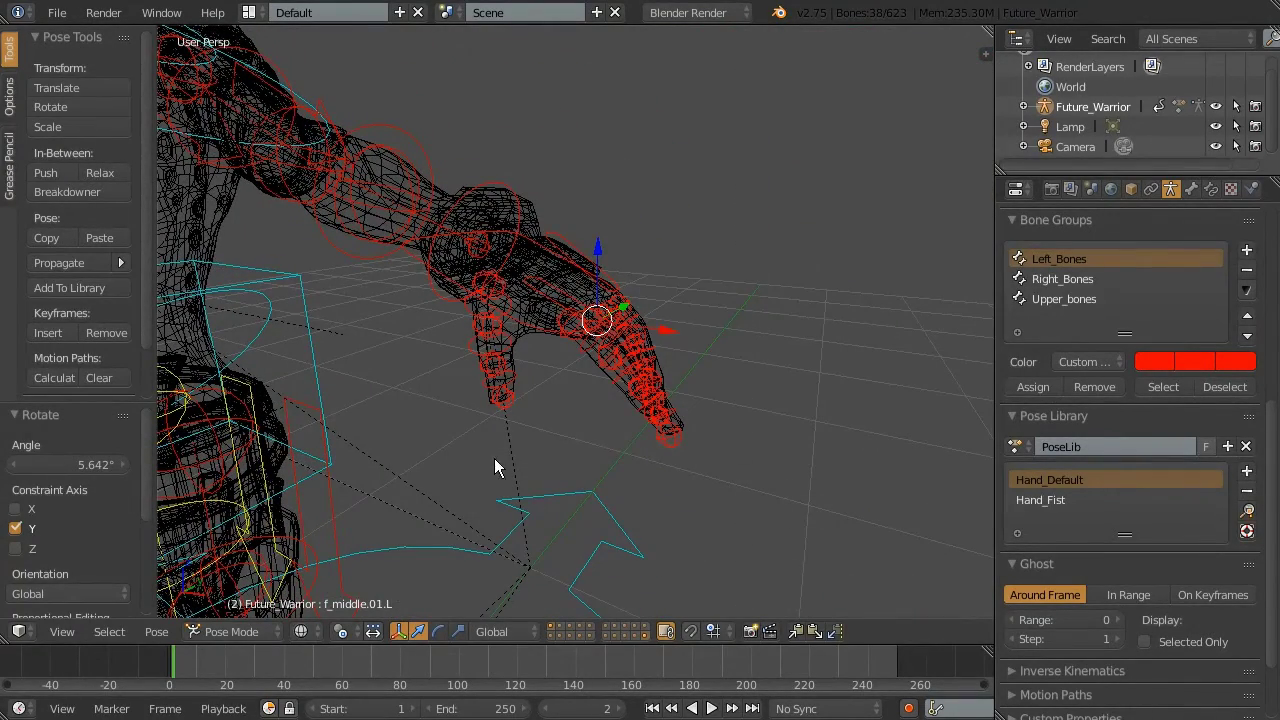
Add the current hand as a new library pose named Hand_Relax
left_click(1247, 471)
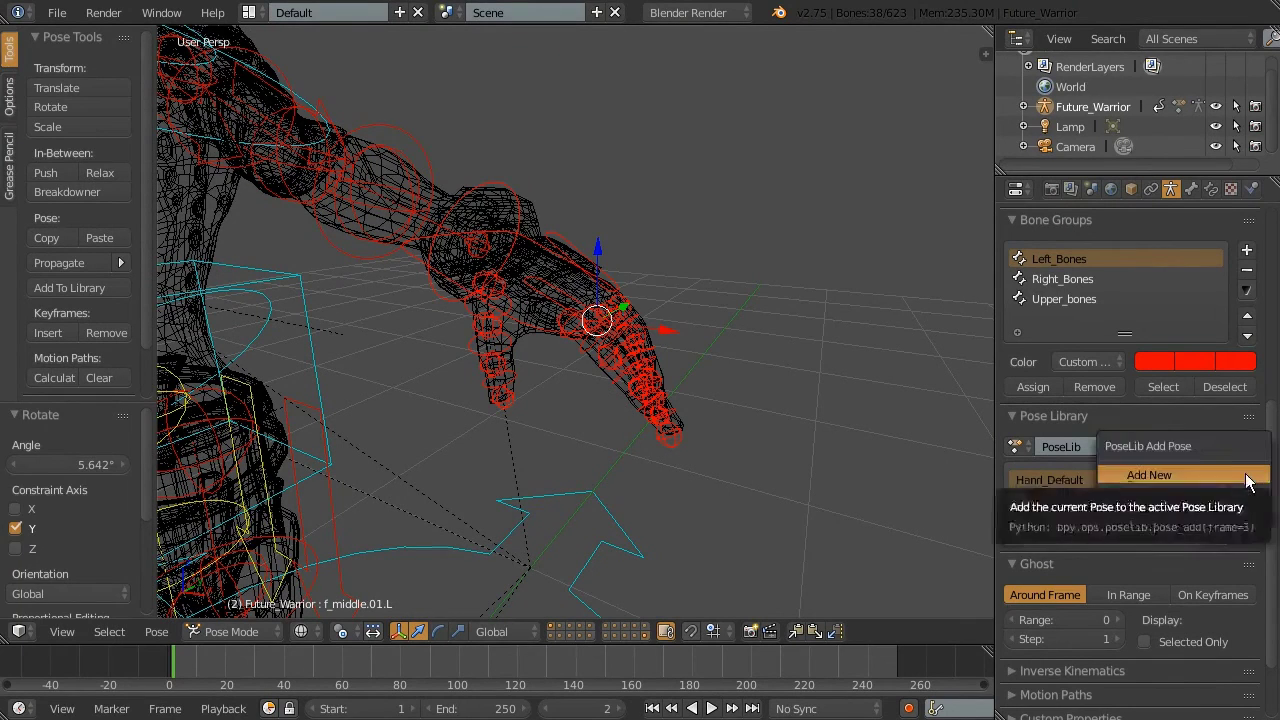
left_click(1175, 476)
double_click(1087, 522)
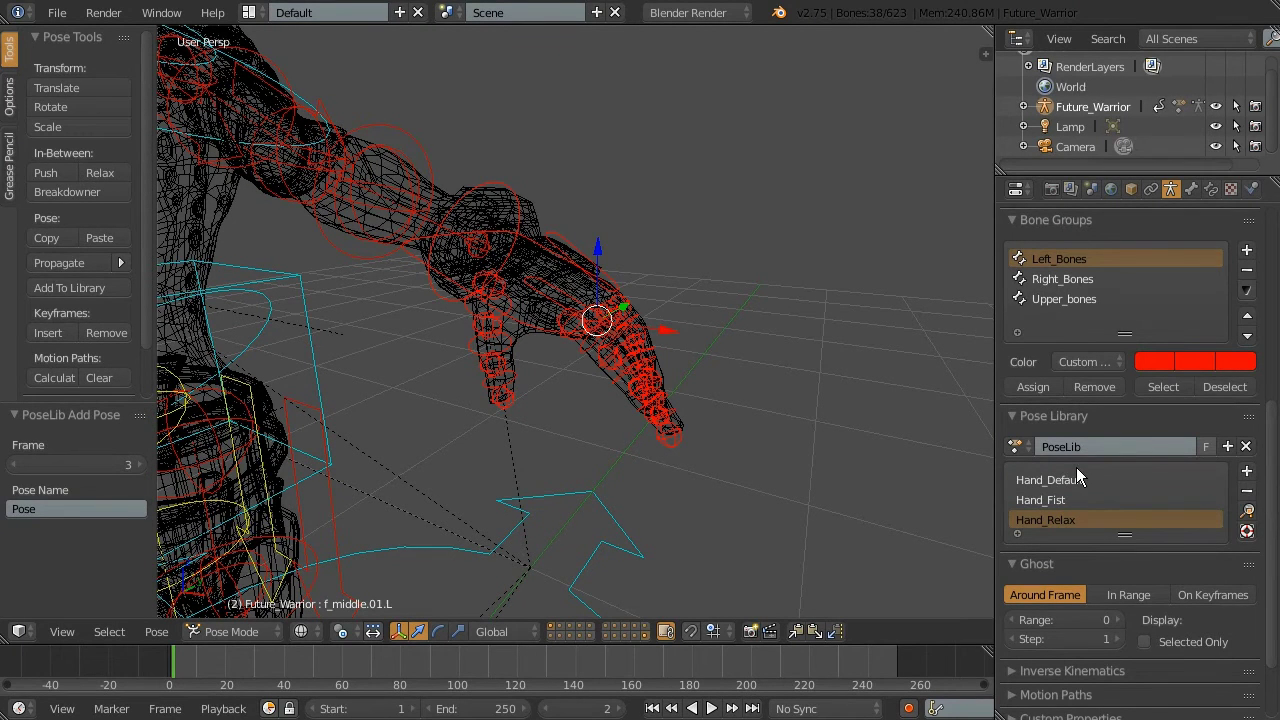
Apply Hand_Fist, Hand_Default and Hand_Relax in turn to compare them
left_click(1040, 500)
left_click(1247, 511)
left_click(1049, 480)
left_click(1250, 513)
left_click(1045, 520)
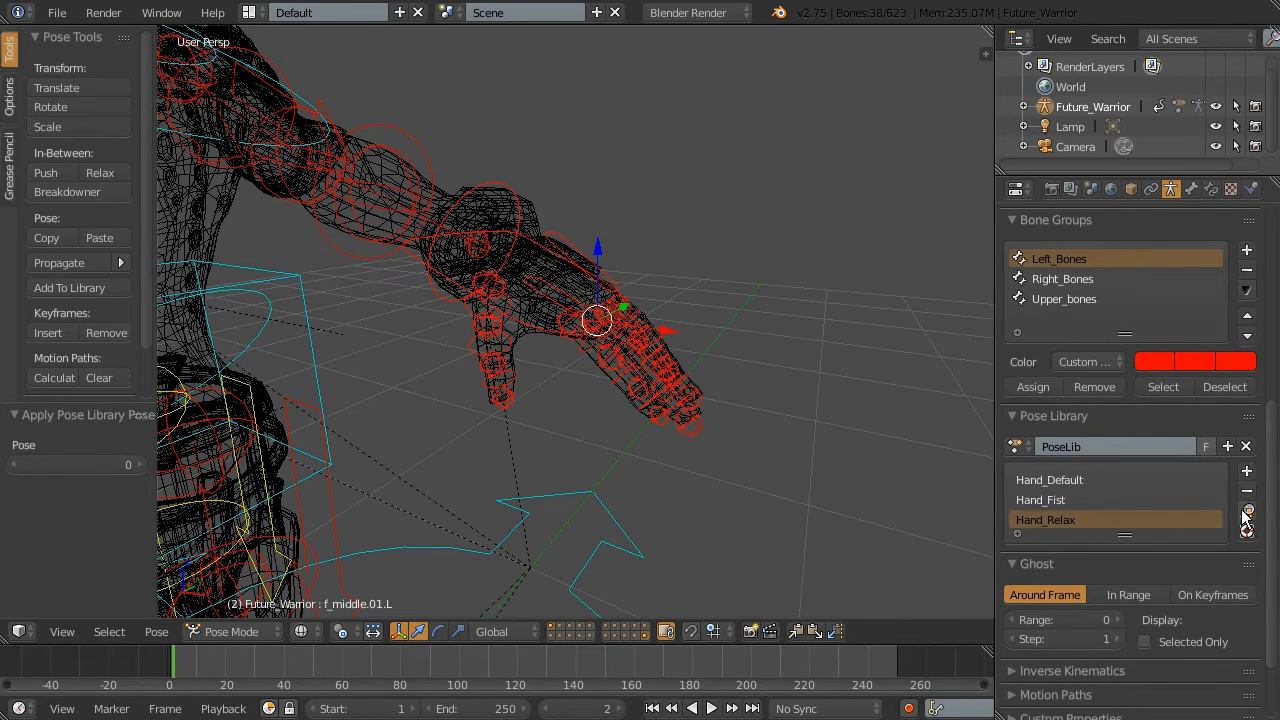
left_click(1247, 511)
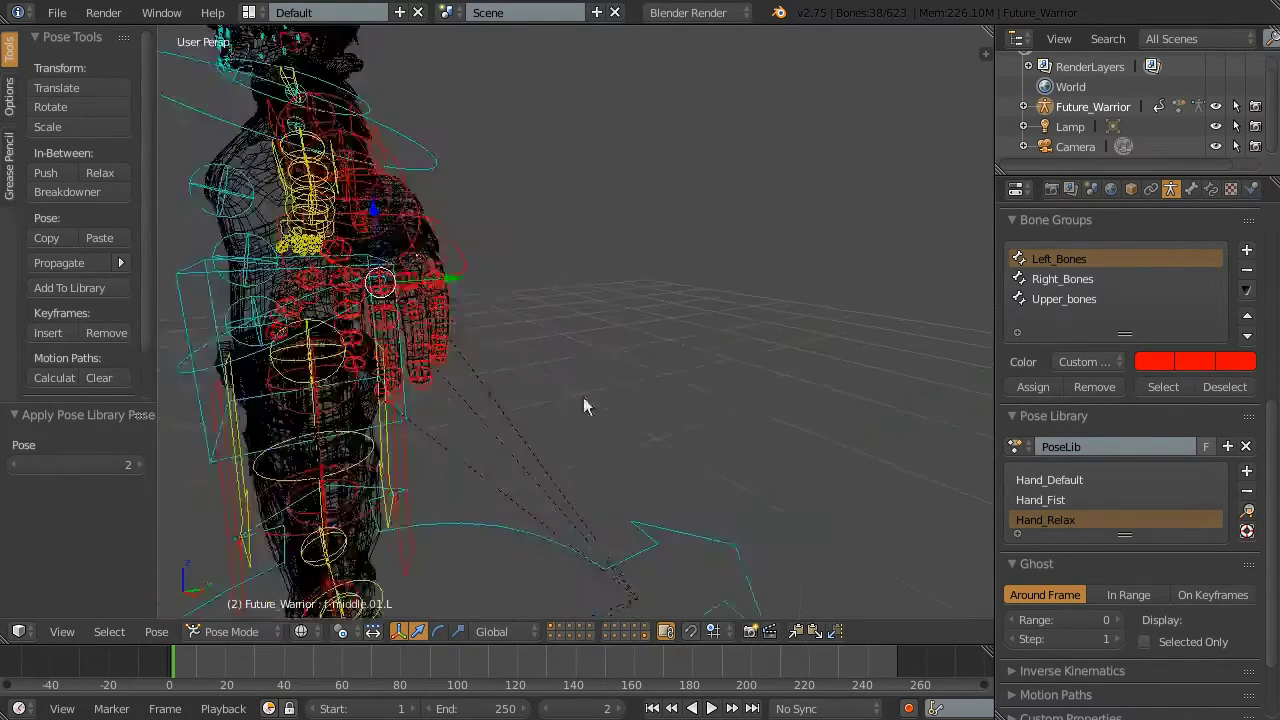
Bend the pinky and ring finger base bones a little further around global Y
scroll(443, 283, "up", 3)
right_click(443, 283)
scroll(463, 277, "up", 2)
key("r")
key("y")
left_click(457, 280)
mouse_move(457, 280)
middle_mouse_down()
mouse_move(475, 320)
mouse_move(780, 271)
mouse_move(735, 316)
middle_mouse_up()
right_click(475, 320)
key("r")
key("y")
left_click(500, 316)
Bend the index finger 12.621° around Y and the thumb 8.985° around X
right_click(780, 271)
key("r")
key("y")
left_click(798, 281)
right_click(486, 350)
key("r")
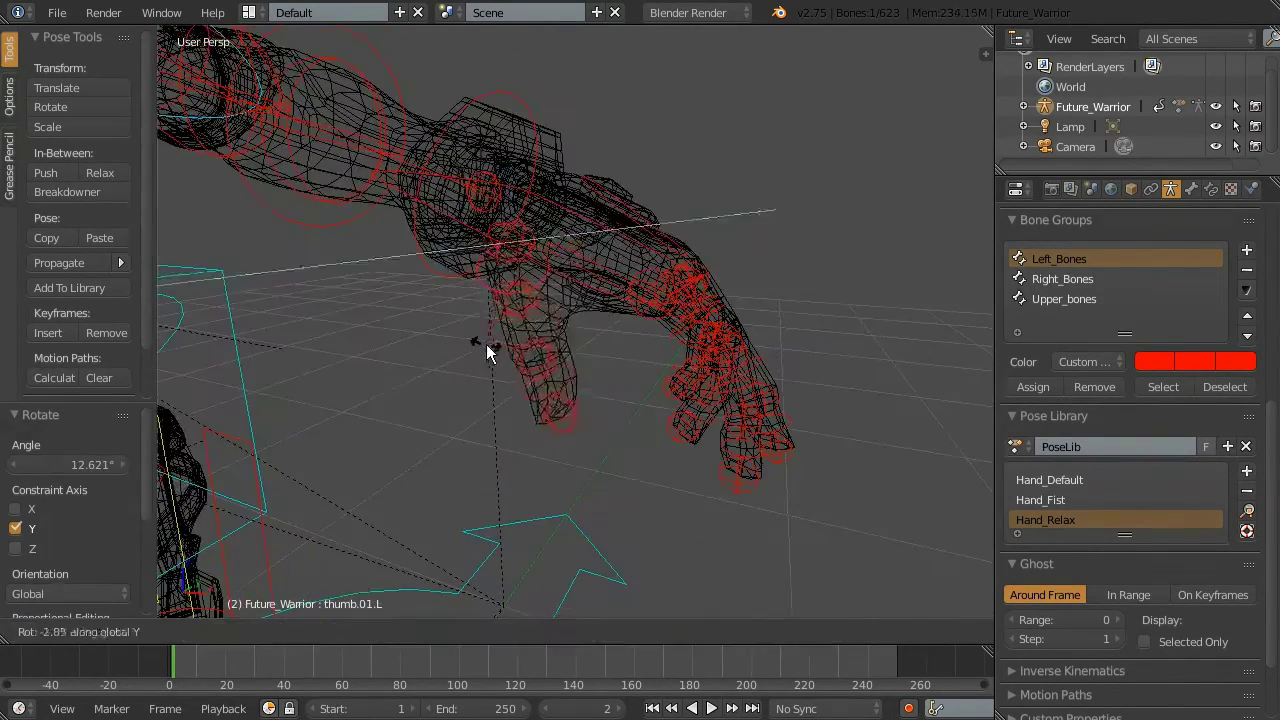
key("x")
left_click(501, 357)
Box-select the hand's bones and overwrite the Hand_Relax pose with them
middle_click_drag(501, 357, 772, 294)
key("b")
left_click_drag(763, 264, 483, 469)
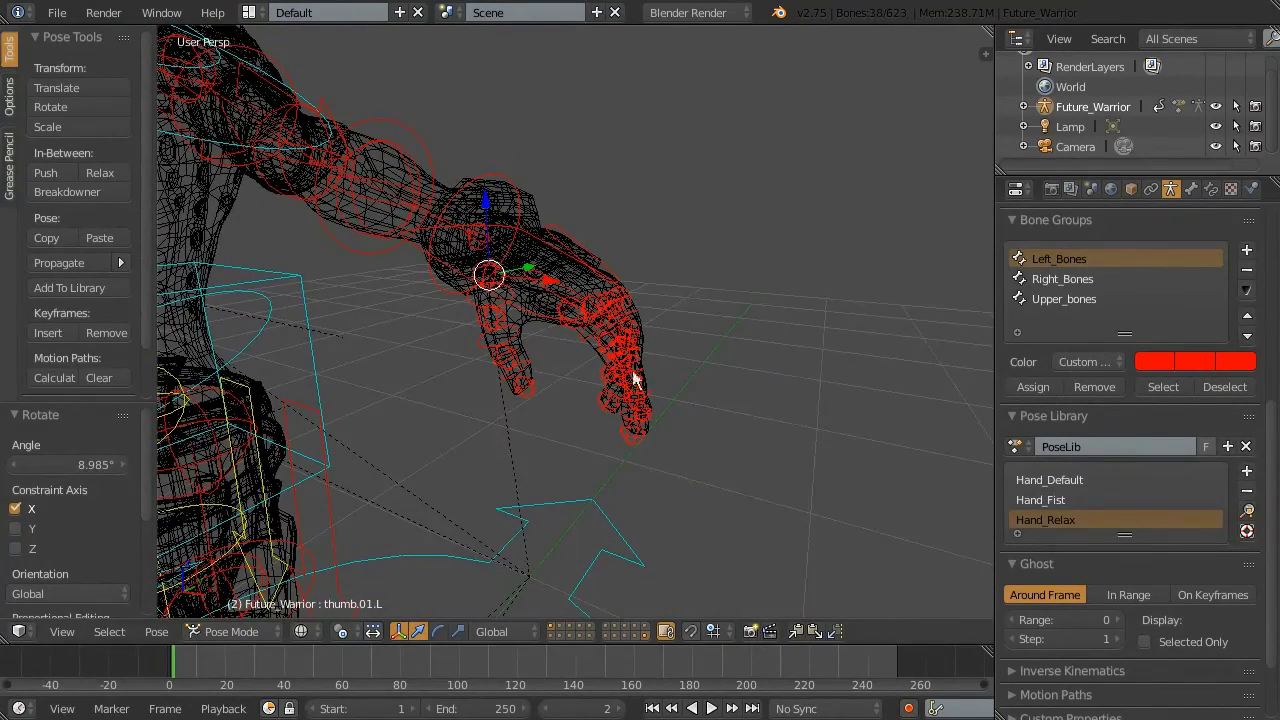
left_click(1245, 472)
mouse_move(1172, 510)
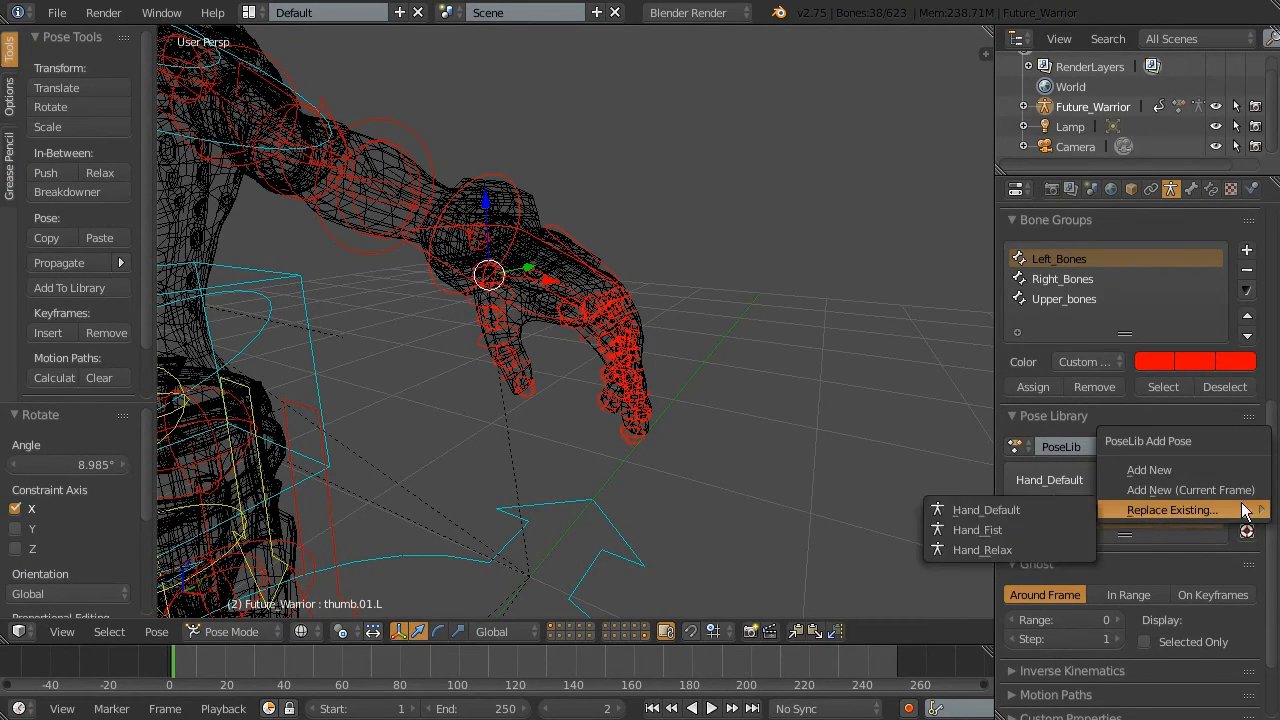
left_click(984, 550)
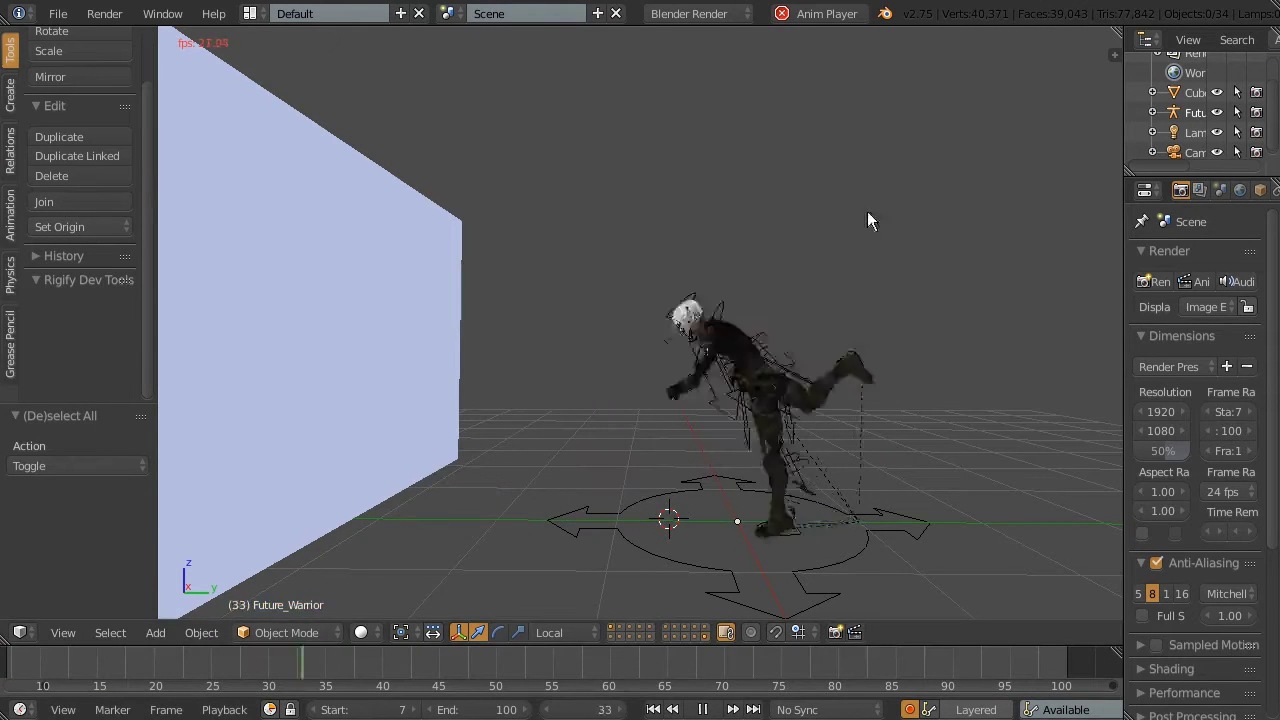
Stop playback at frame 17 and switch the Future_Warrior rig into Pose Mode
key("Escape")
mouse_move(225, 655)
left_mouse_down()
mouse_move(212, 657)
mouse_move(280, 662)
mouse_move(309, 683)
mouse_move(120, 672)
left_mouse_up()
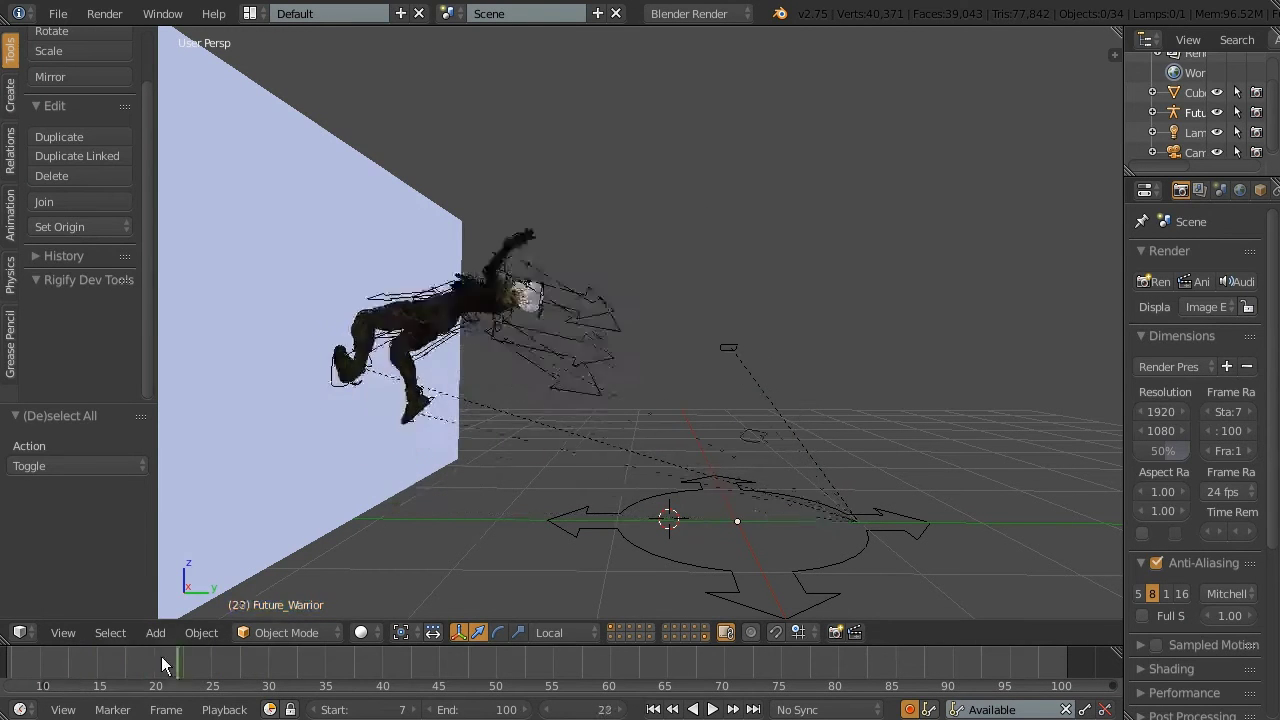
right_click(586, 380)
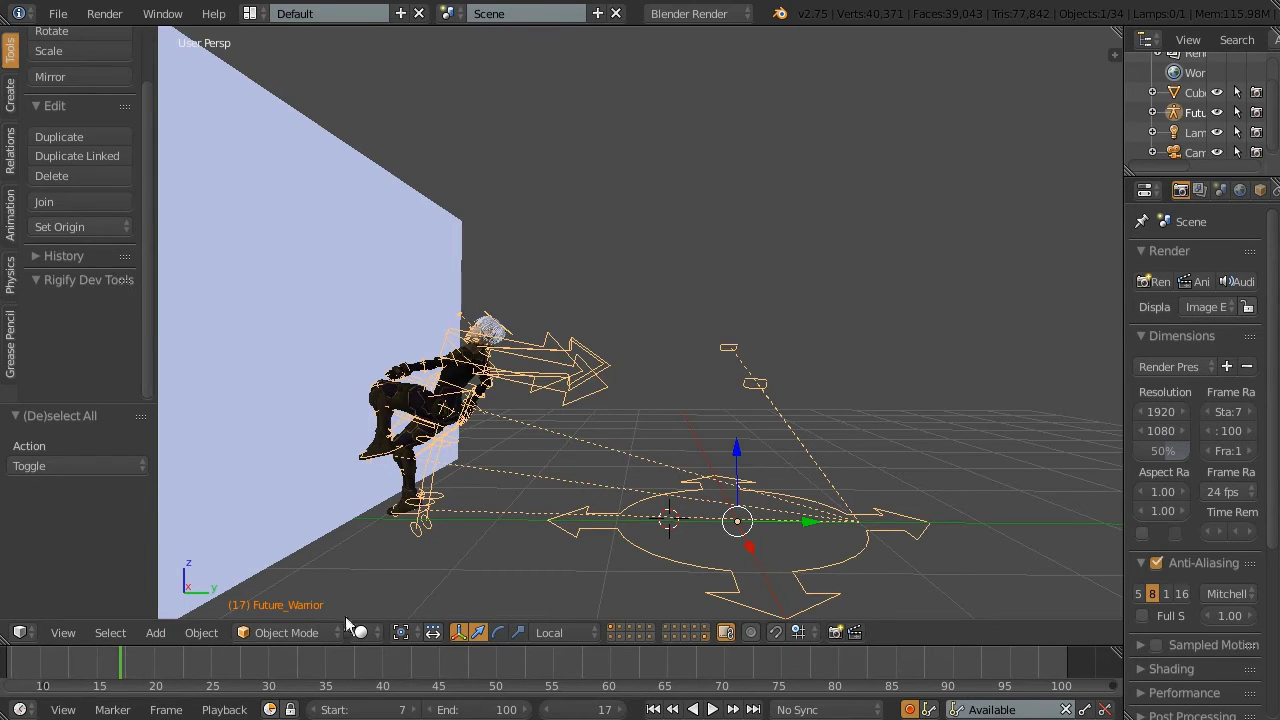
left_click(312, 635)
left_click(300, 586)
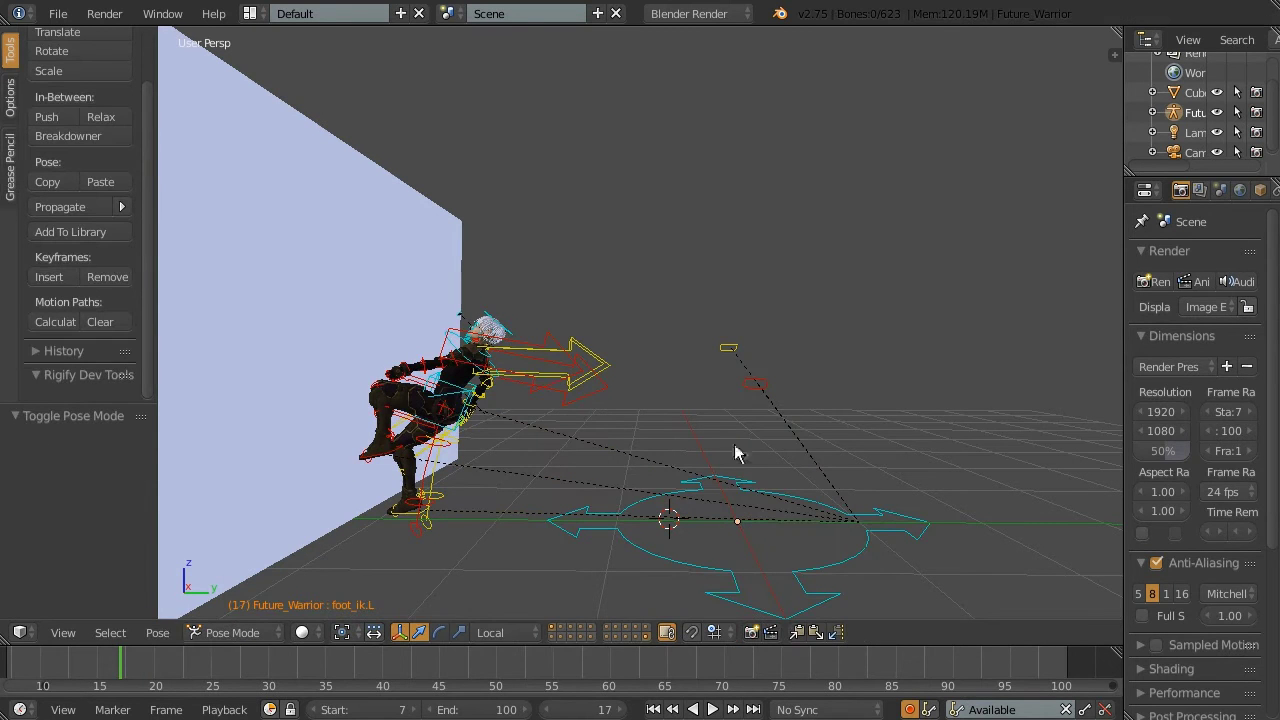
Widen the Properties editor and expand the armature's Ghost onion-skin panel
left_click_drag(1125, 250, 980, 250)
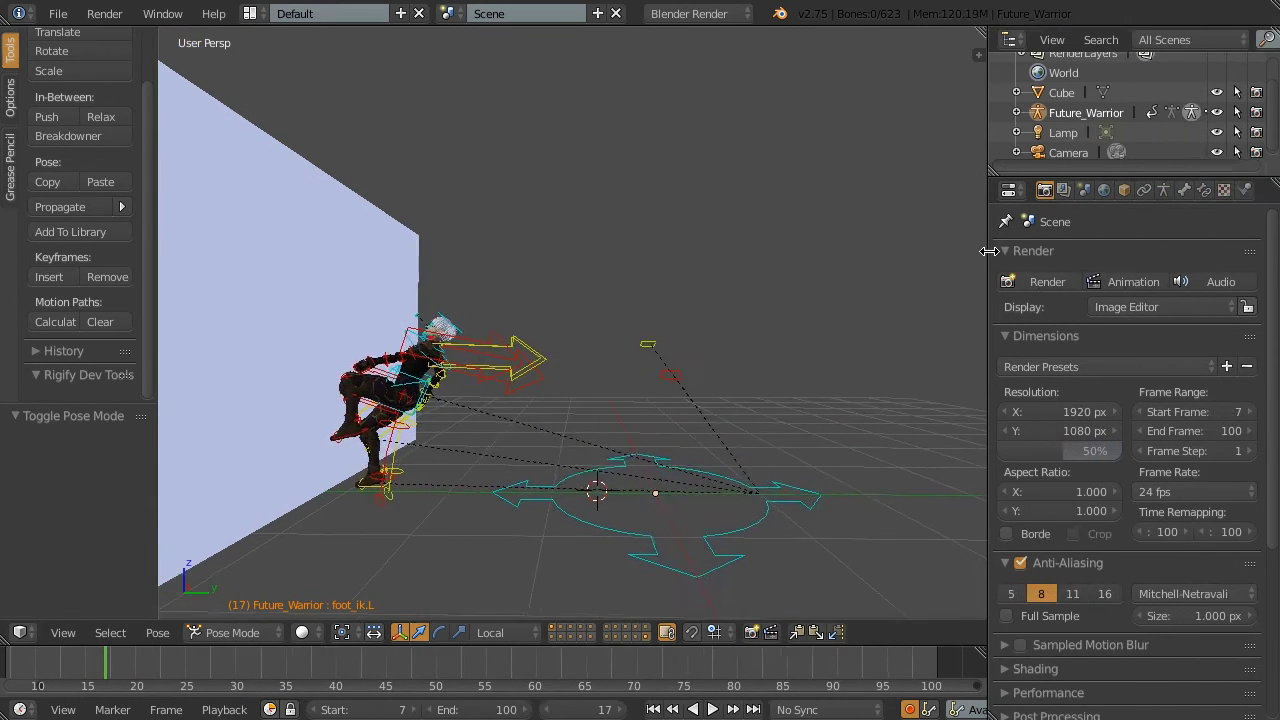
left_click(1156, 190)
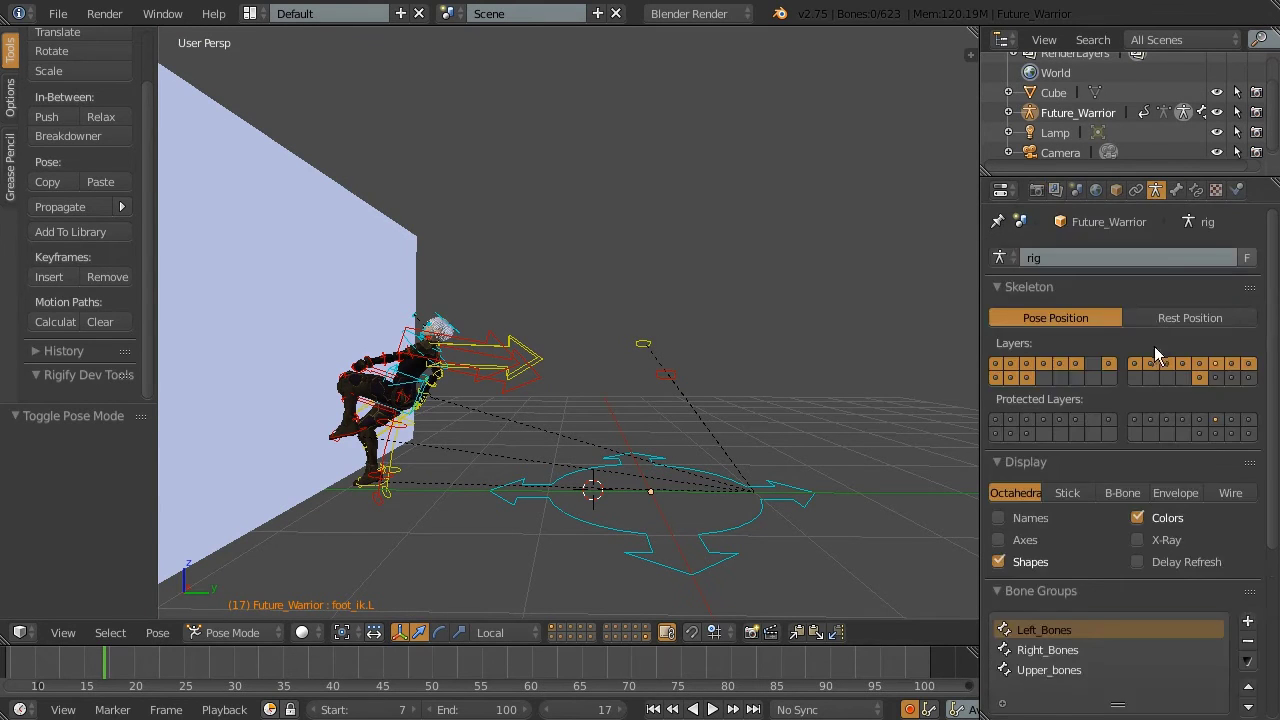
scroll(1153, 345, "down", 6)
left_click(1001, 554)
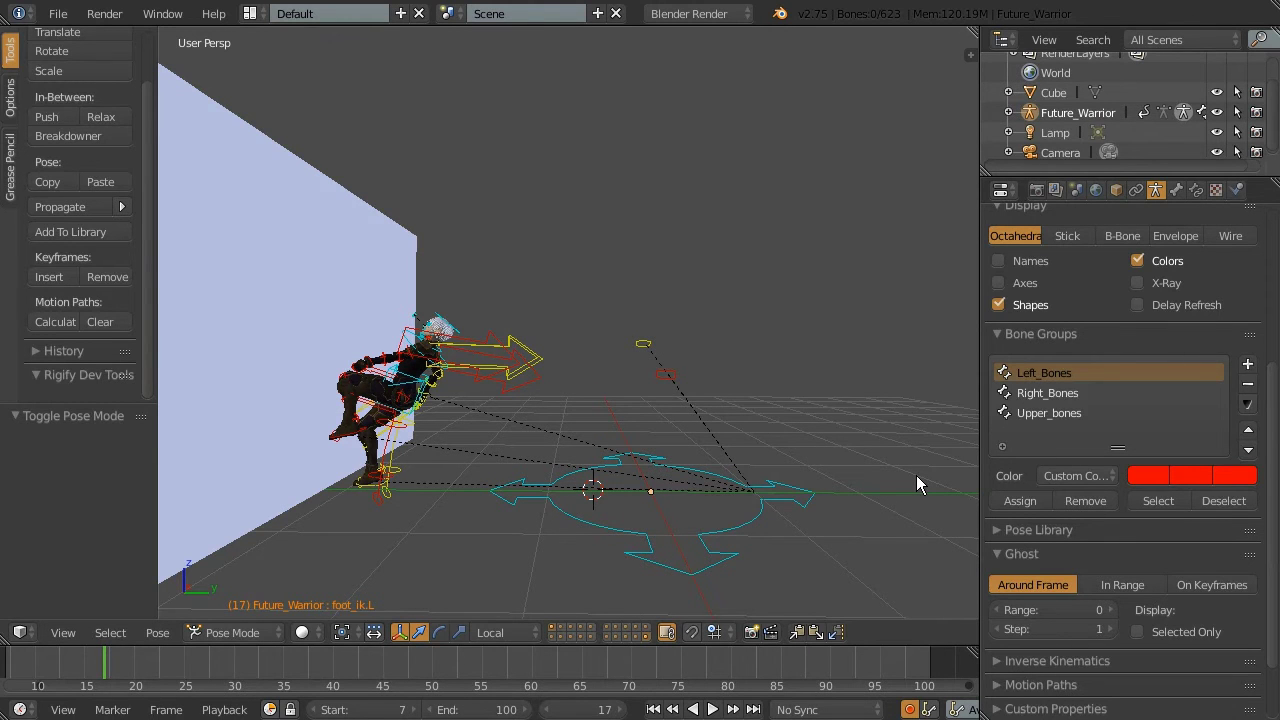
Move the animation to frame 20 and look closer at the character
mouse_move(443, 526)
middle_mouse_down()
mouse_move(523, 314)
mouse_move(549, 283)
middle_mouse_up()
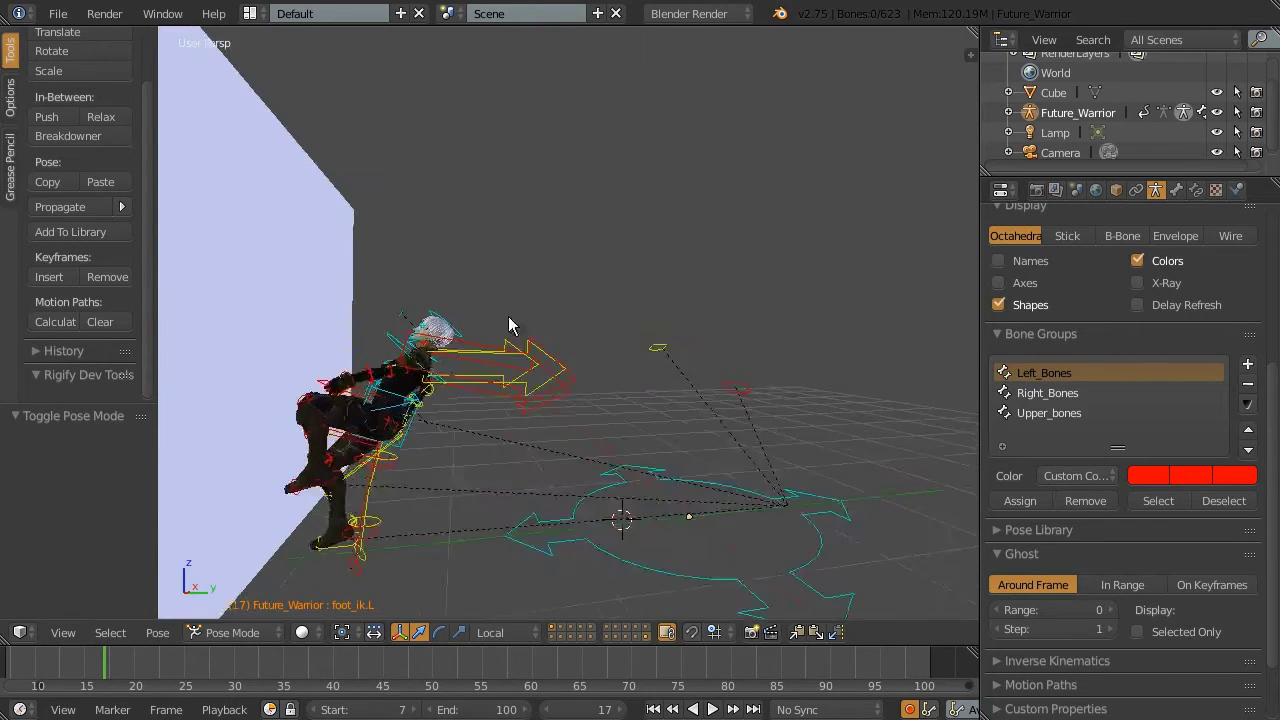
left_click_drag(110, 685, 135, 685)
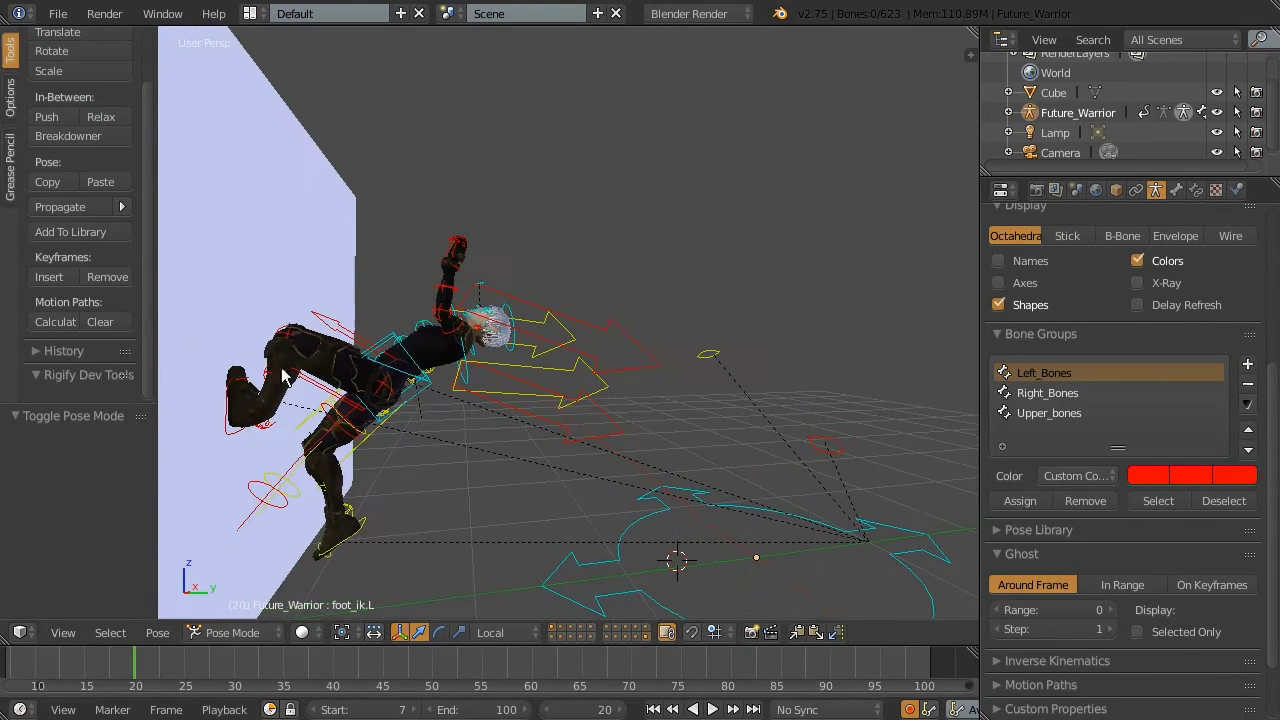
scroll(1060, 565, "down", 1)
scroll(1071, 543, "down", 1)
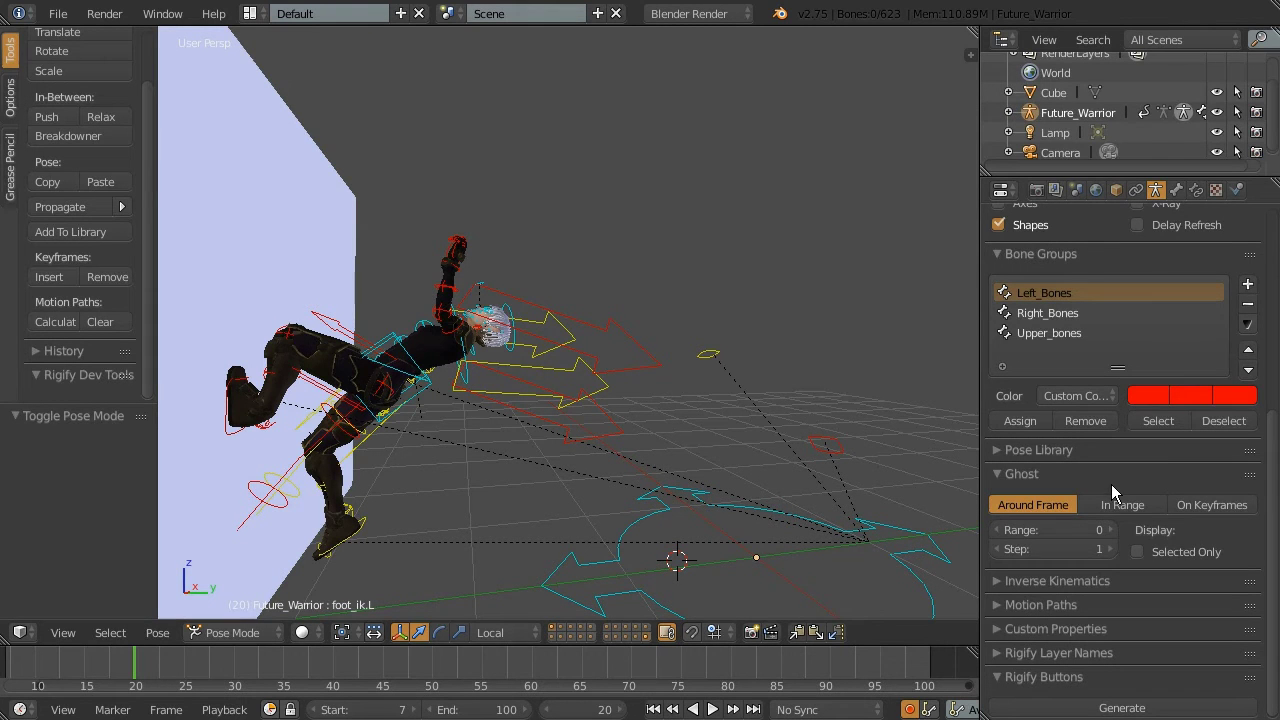
Raise the ghost Range step by step to 4 and scrub back to frame 19
left_click(1109, 531)
middle_click_drag(645, 368, 560, 330)
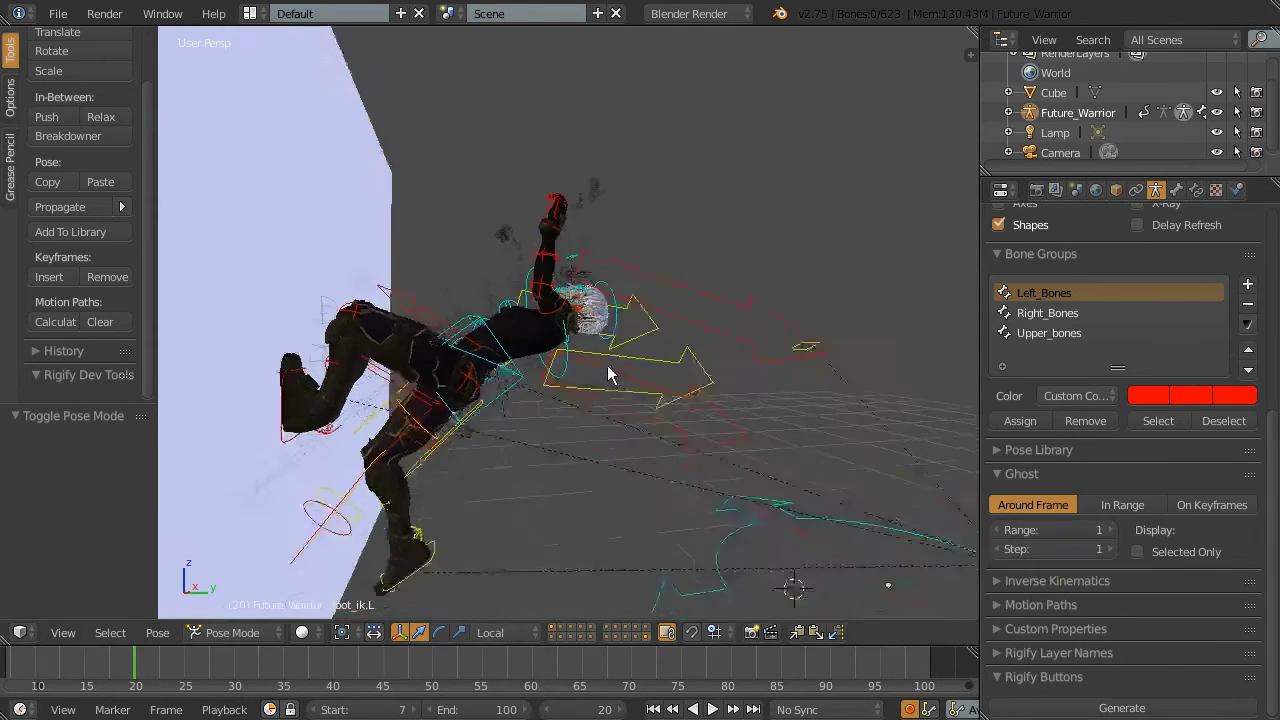
scroll(487, 290, "up", 2)
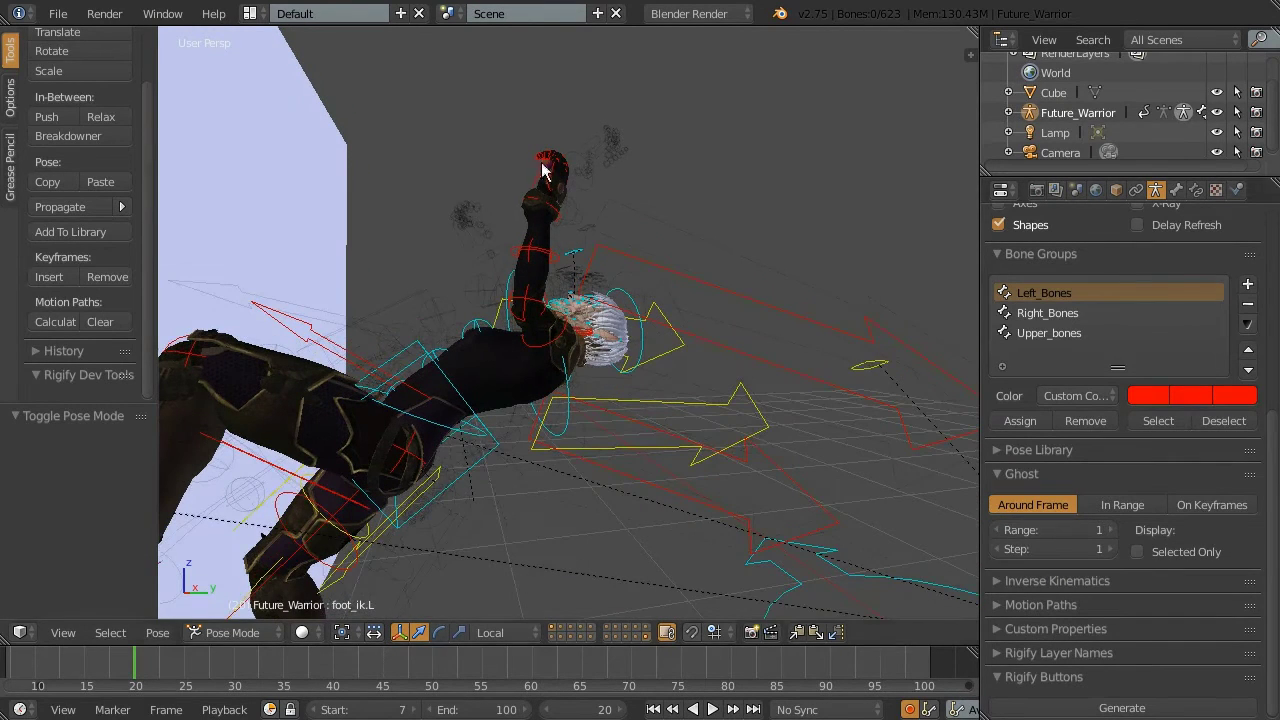
left_click(1108, 530)
left_click(1108, 530)
left_click(1108, 530)
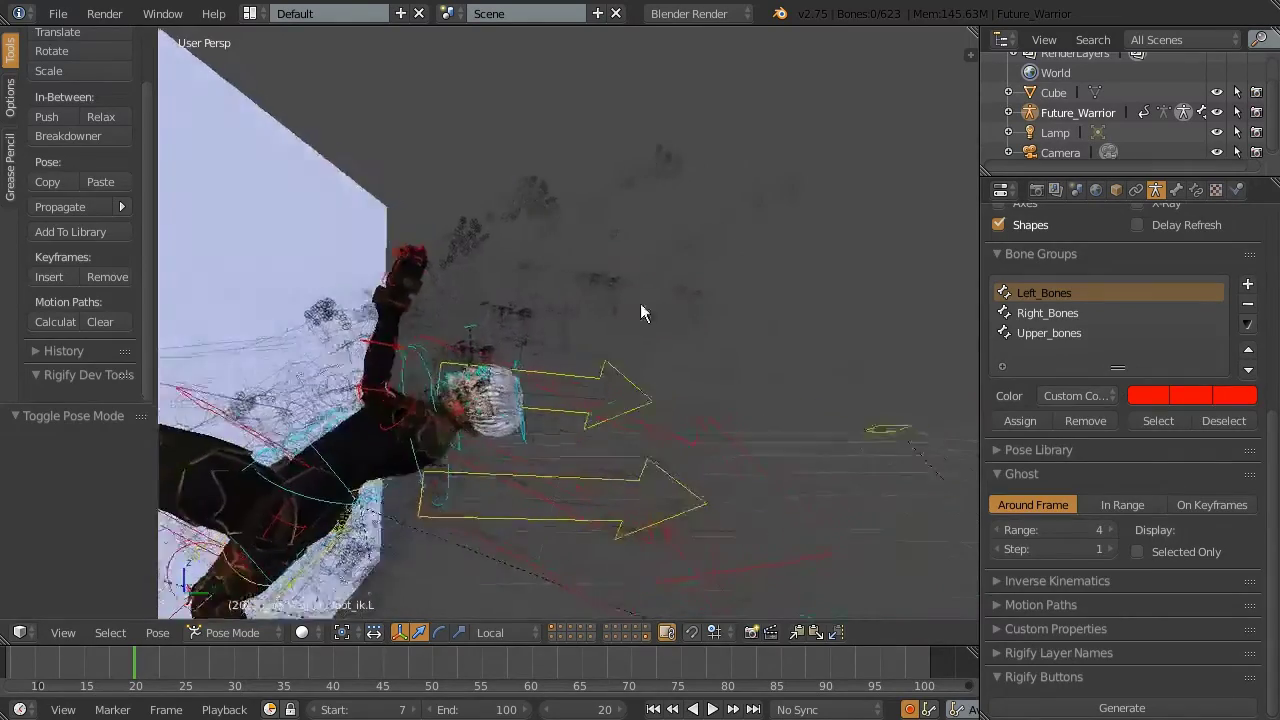
mouse_move(134, 680)
left_mouse_down()
mouse_move(107, 702)
mouse_move(140, 686)
left_mouse_up()
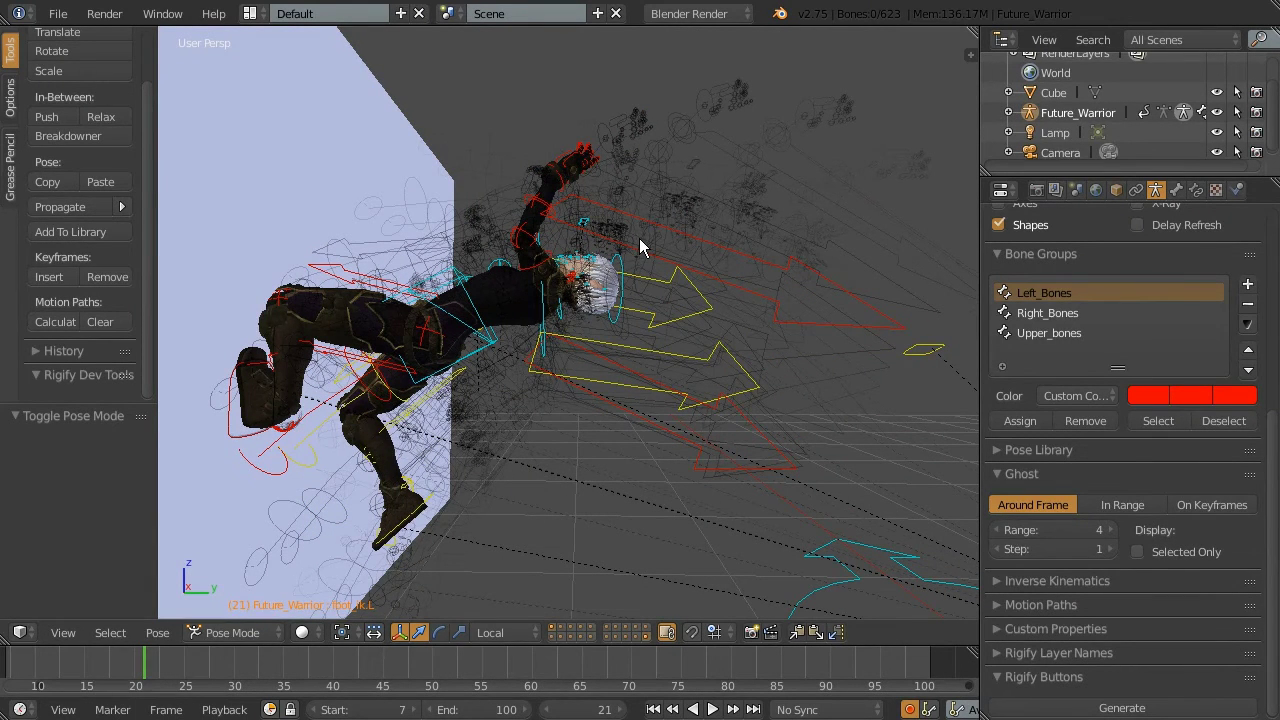
Enable Selected Only, raise Range to 8, and scrub frames 23–25 to preview
scroll(342, 350, "up", 2)
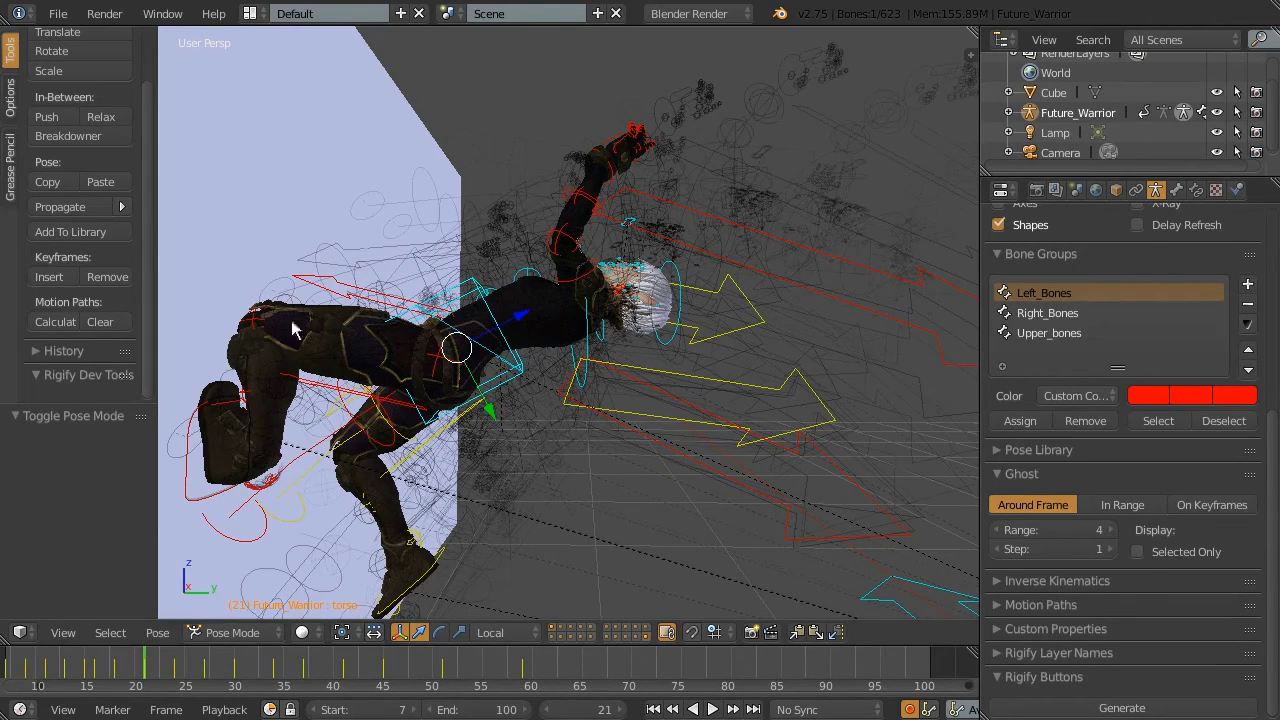
left_click(1137, 551)
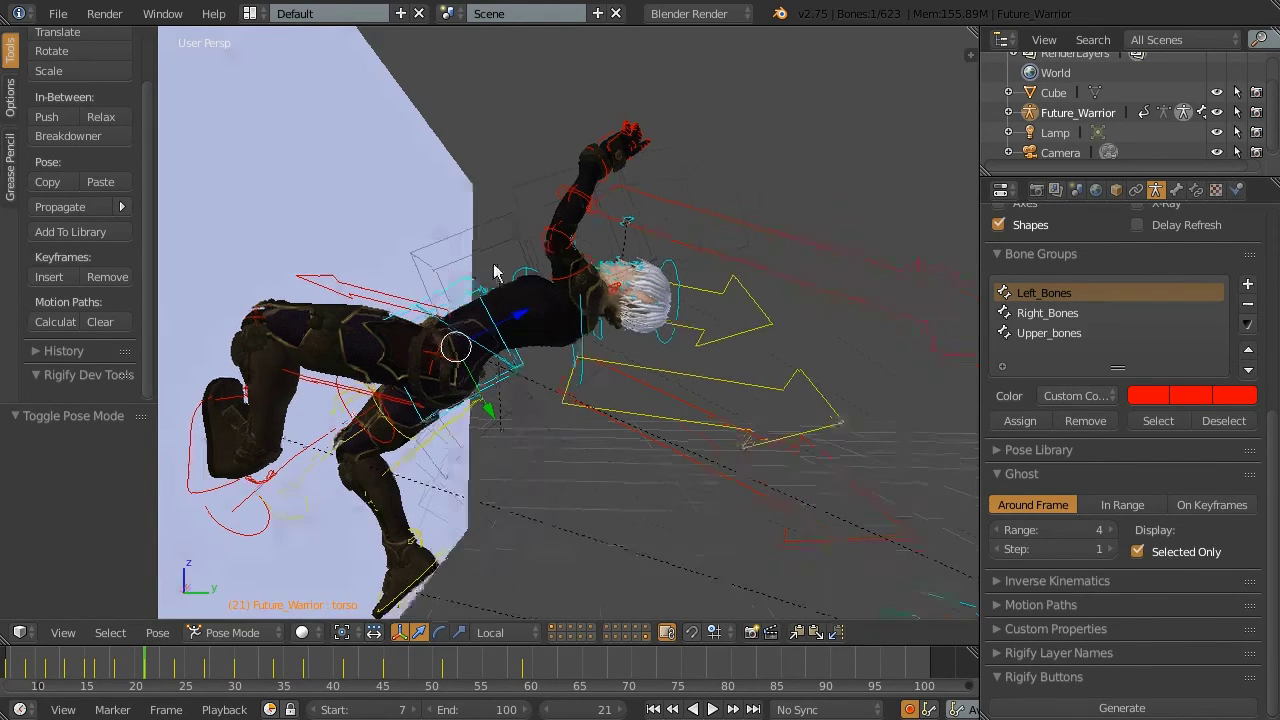
left_click_drag(147, 668, 172, 668)
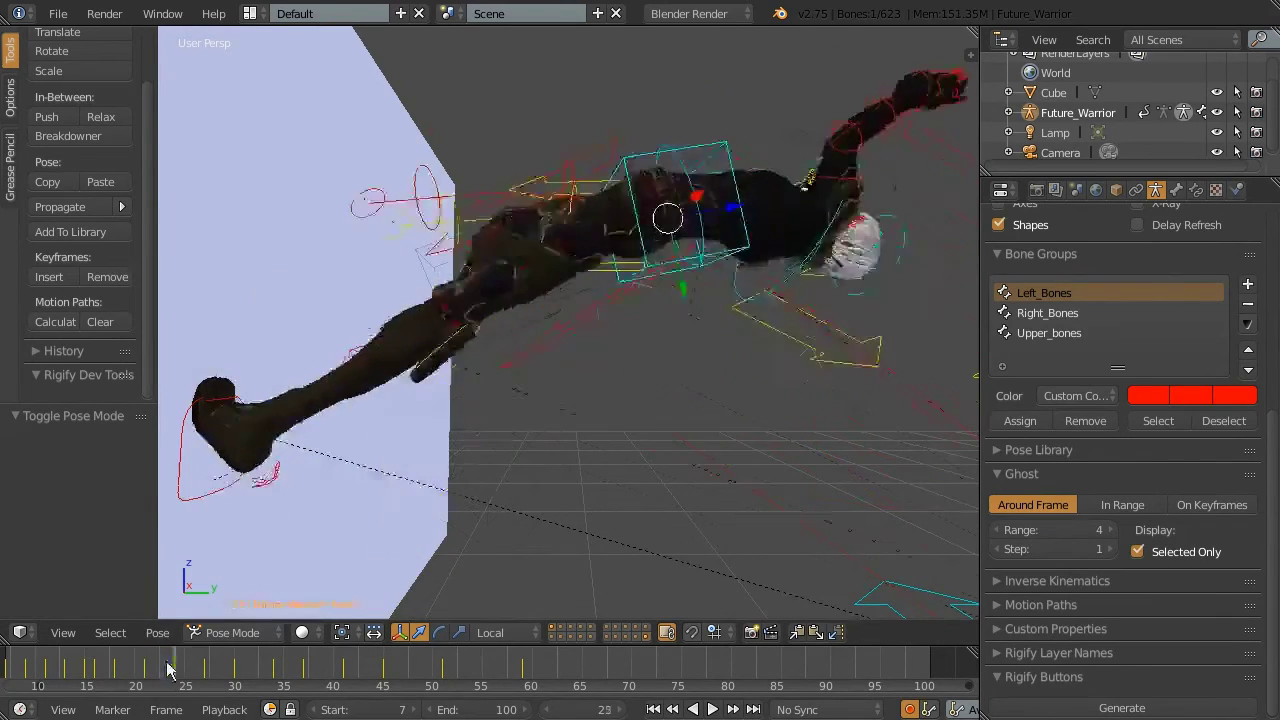
scroll(640, 300, "down", 2)
left_click(174, 668)
scroll(650, 330, "down", 2)
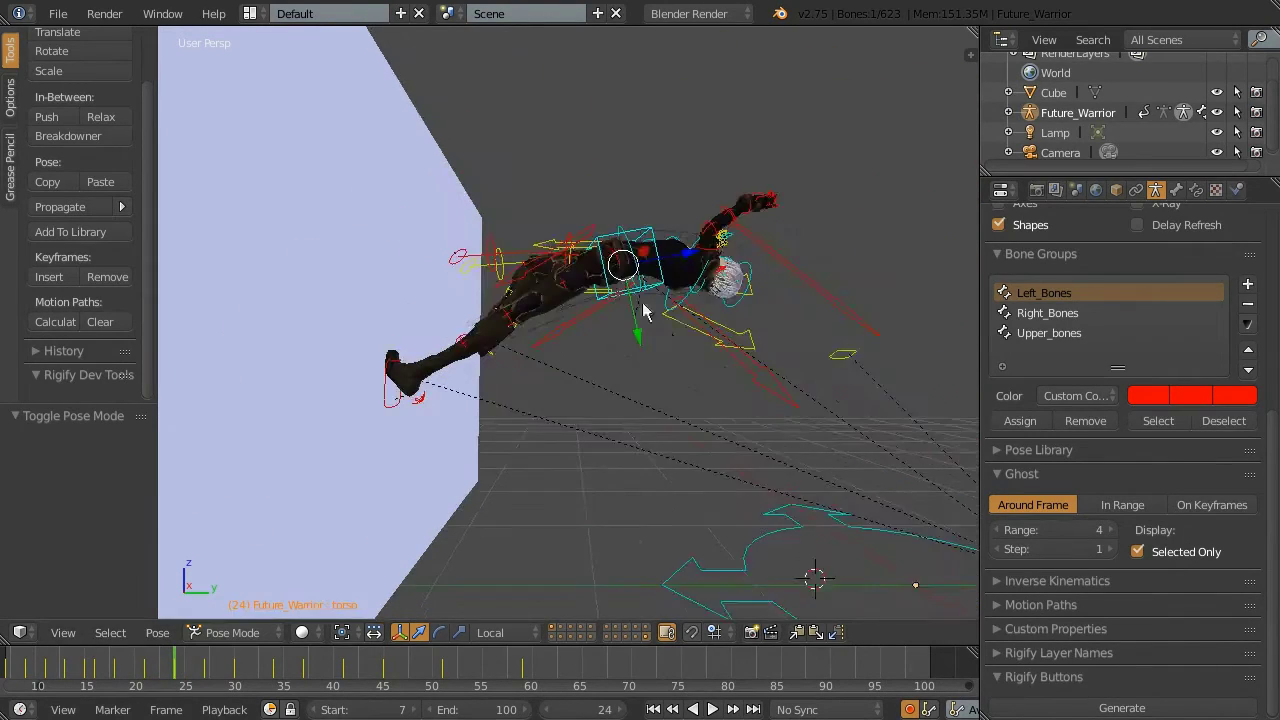
scroll(650, 328, "up", 2)
left_click(1105, 530)
left_click(1105, 530)
left_click(1105, 530)
left_click(1105, 530)
mouse_move(184, 668)
left_mouse_down()
mouse_move(174, 660)
mouse_move(195, 668)
left_mouse_up()
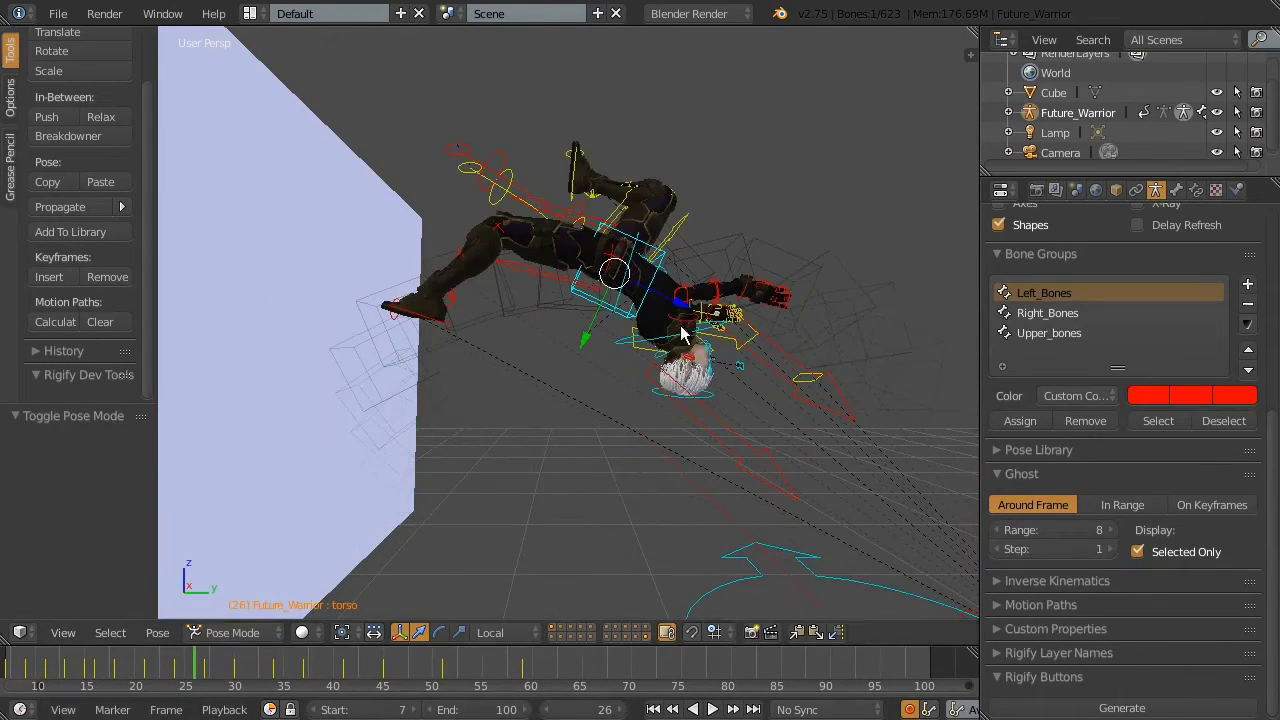
Try ghost steps of 2, 4 and 6, stepping between frames to compare the ghosts
left_click(1111, 550)
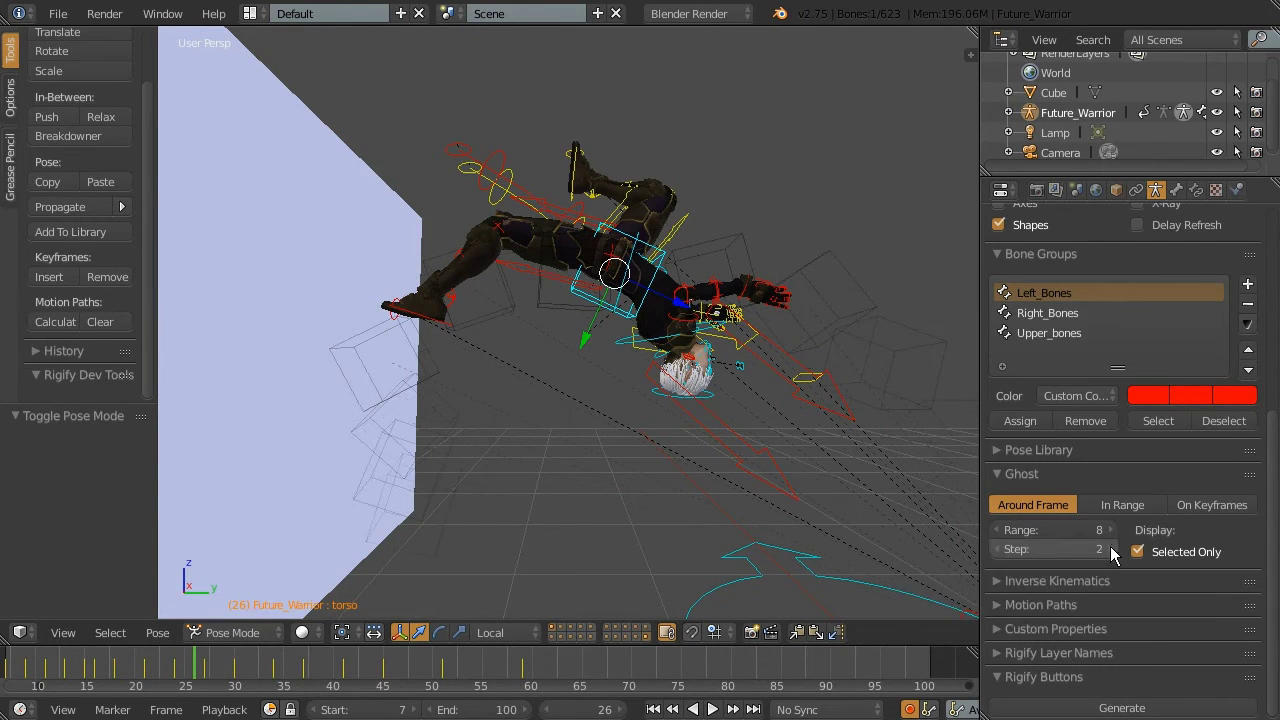
left_click(1113, 548)
left_click(1113, 548)
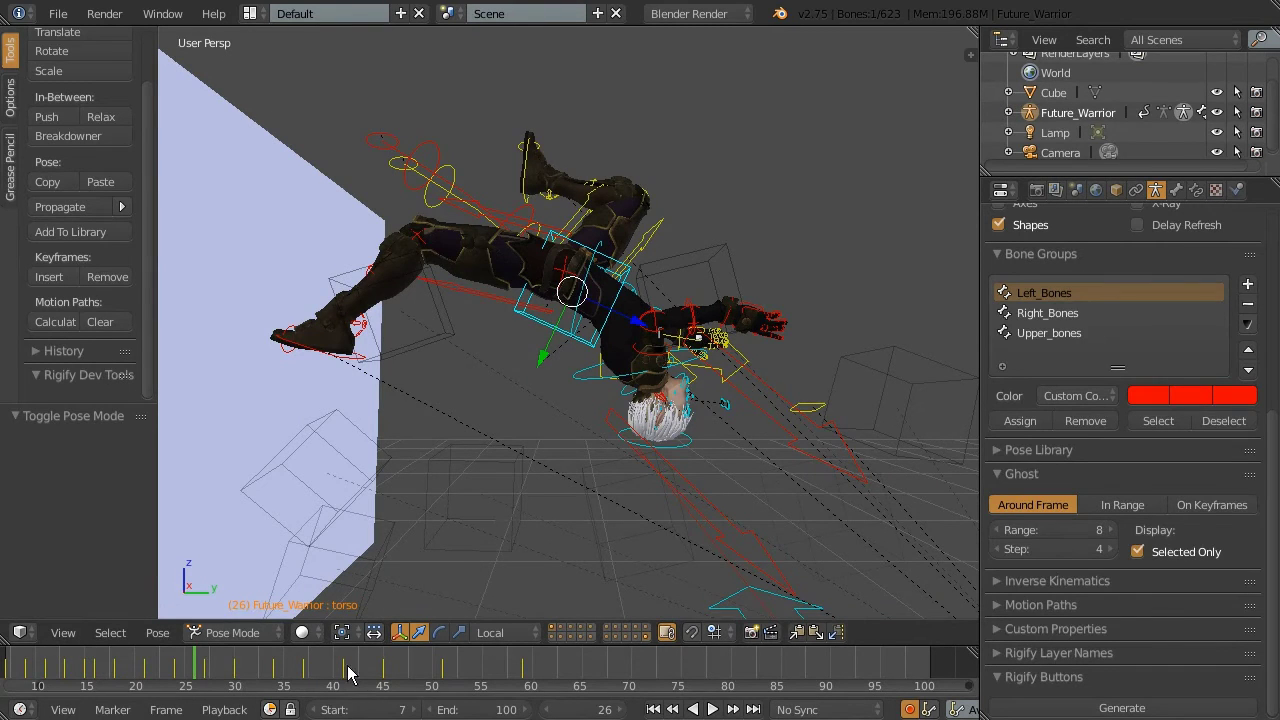
key("Right")
key("Right")
key("Left")
key("Left")
key("Right")
key("Right")
key("Right")
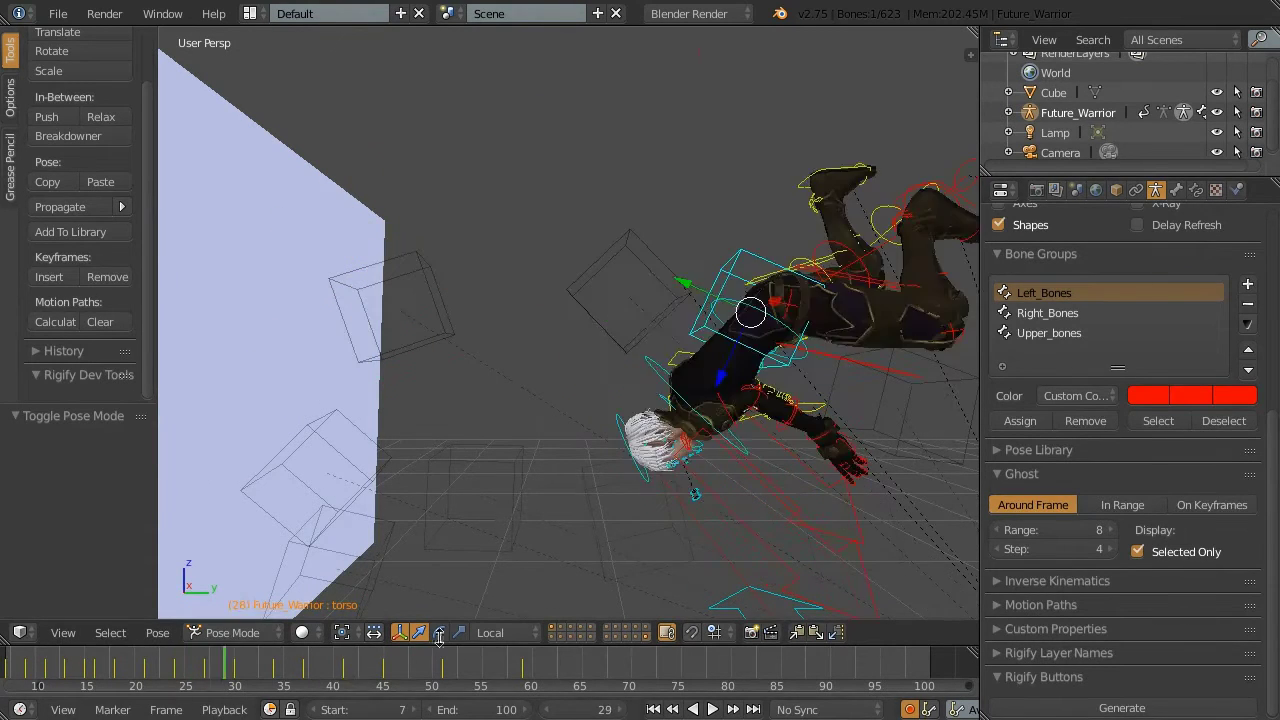
left_click(1113, 548)
left_click(1113, 548)
scroll(758, 436, "down", 2)
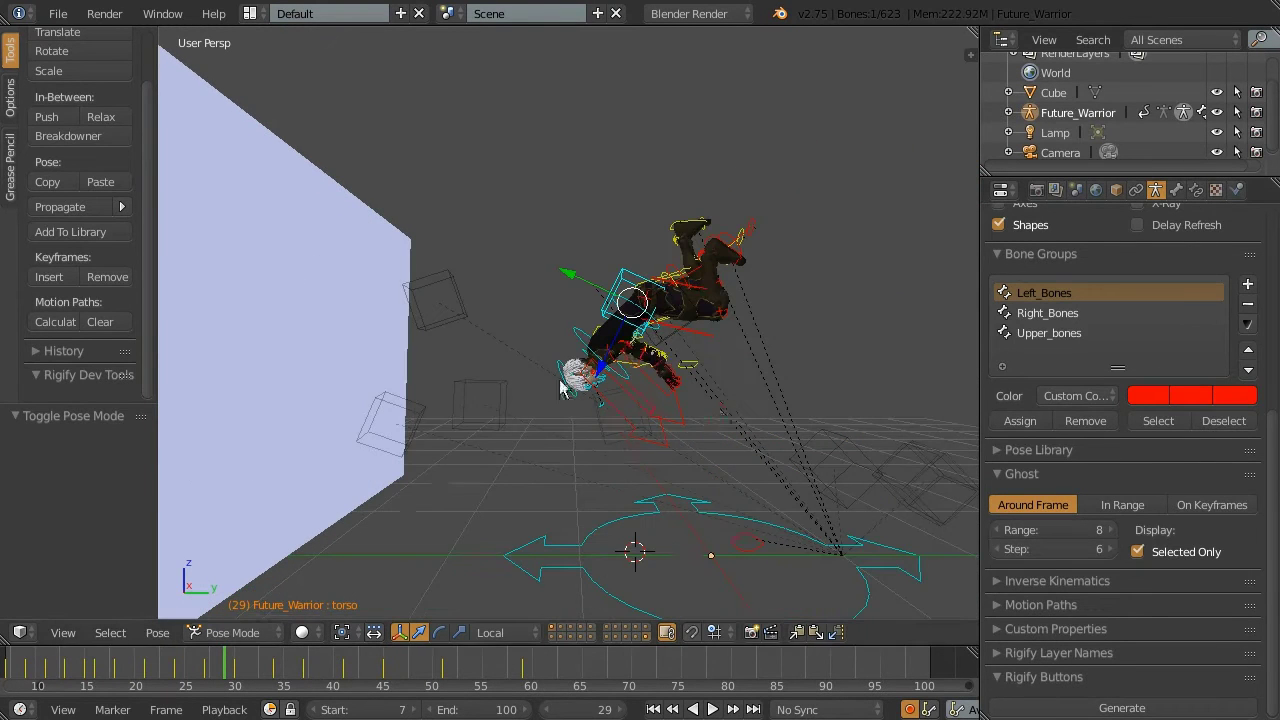
Lower the ghost step back to 1, then settle on Step 3
left_click(1000, 550)
left_click(1000, 550)
left_click(1000, 550)
left_click(1000, 550)
left_click(1000, 550)
scroll(788, 443, "up", 2)
scroll(788, 443, "up", 2)
left_click(1110, 549)
left_click(1110, 549)
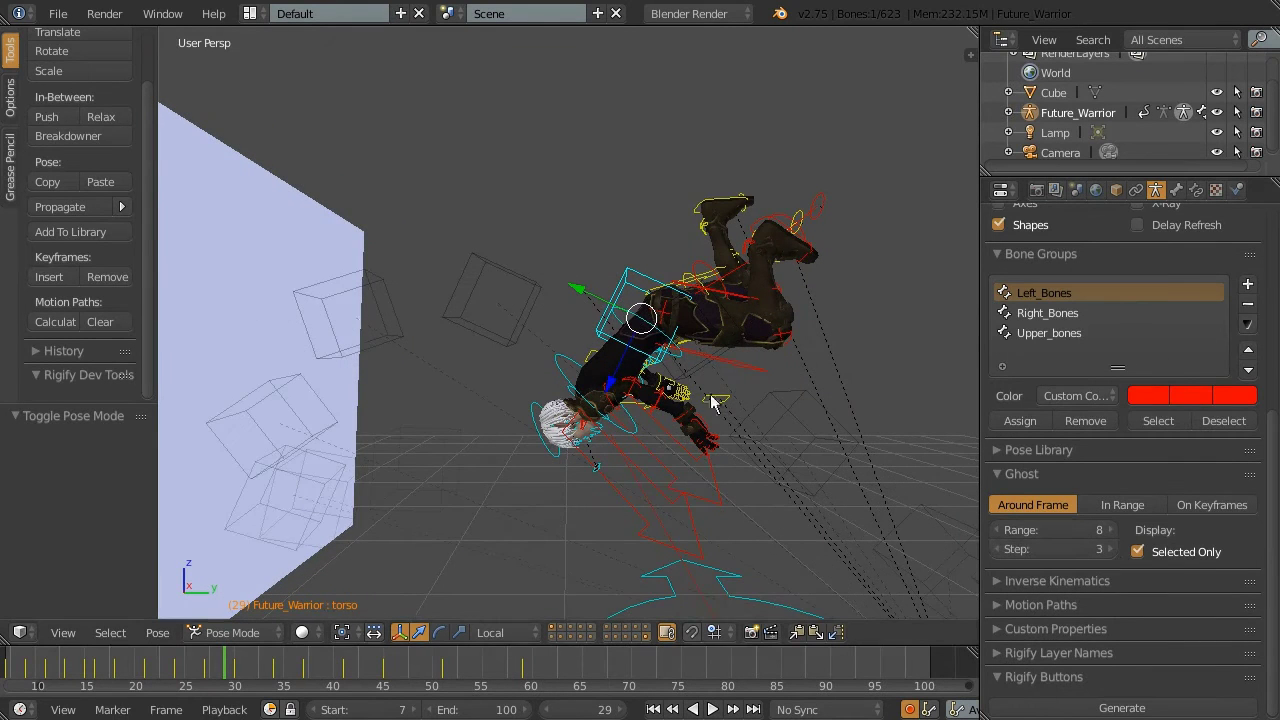
Set the ghost range value to 0
middle_click_drag(686, 356, 711, 243)
middle_click_drag(541, 319, 550, 305)
left_click(1067, 529)
type("0")
key("Return")
Reset ghost step to 1, switch to In Range, and try end 62 and start 15
left_click_drag(1053, 549, 1050, 497)
left_click(1117, 506)
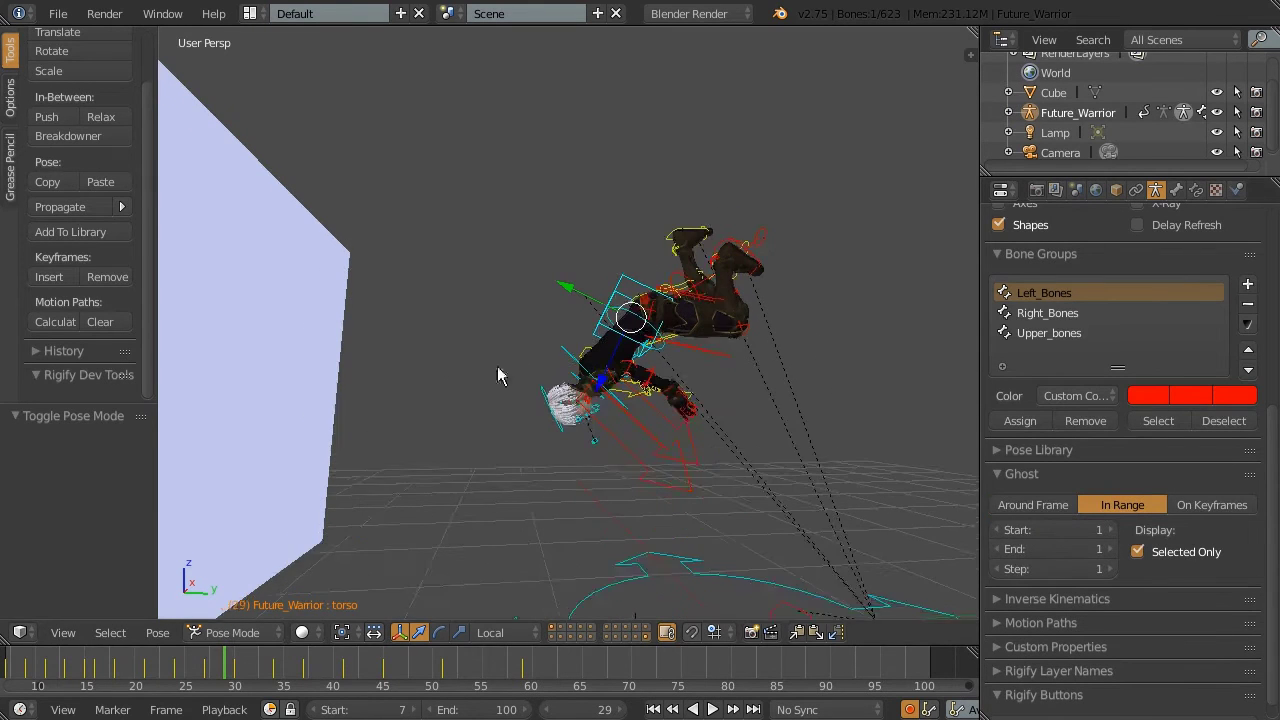
middle_click_drag(457, 371, 600, 370)
left_click_drag(1060, 549, 1110, 549)
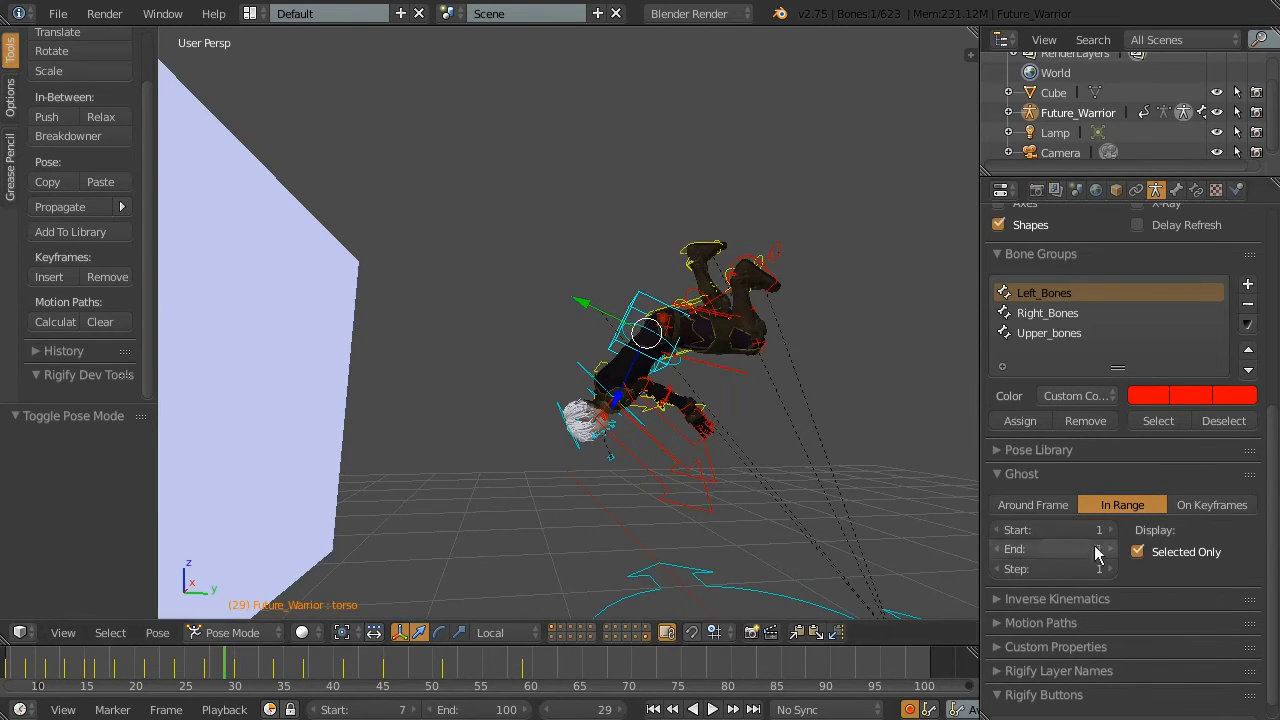
middle_click_drag(612, 453, 585, 455)
left_click_drag(1050, 529, 1086, 530)
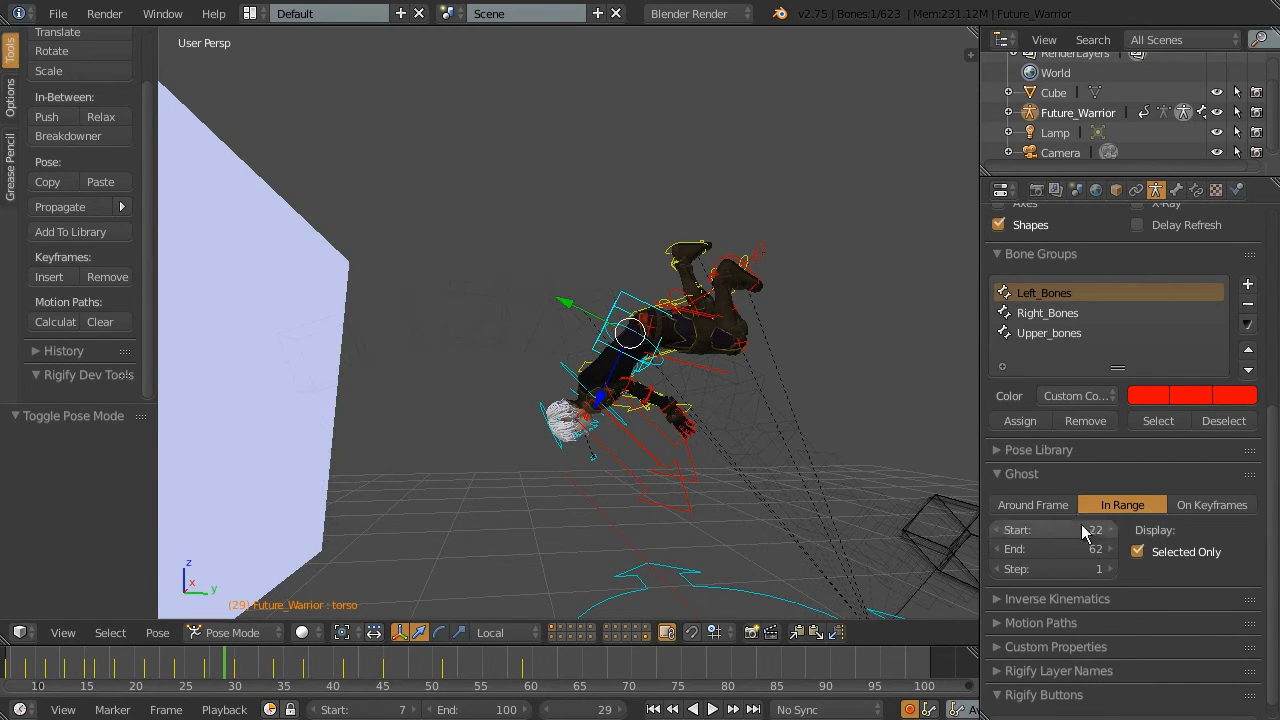
Try step 4 then back to 1, and fix the ghost range at frames 1–54
left_click_drag(1065, 574, 1107, 572)
middle_click_drag(805, 380, 787, 375)
left_click_drag(1112, 568, 999, 570)
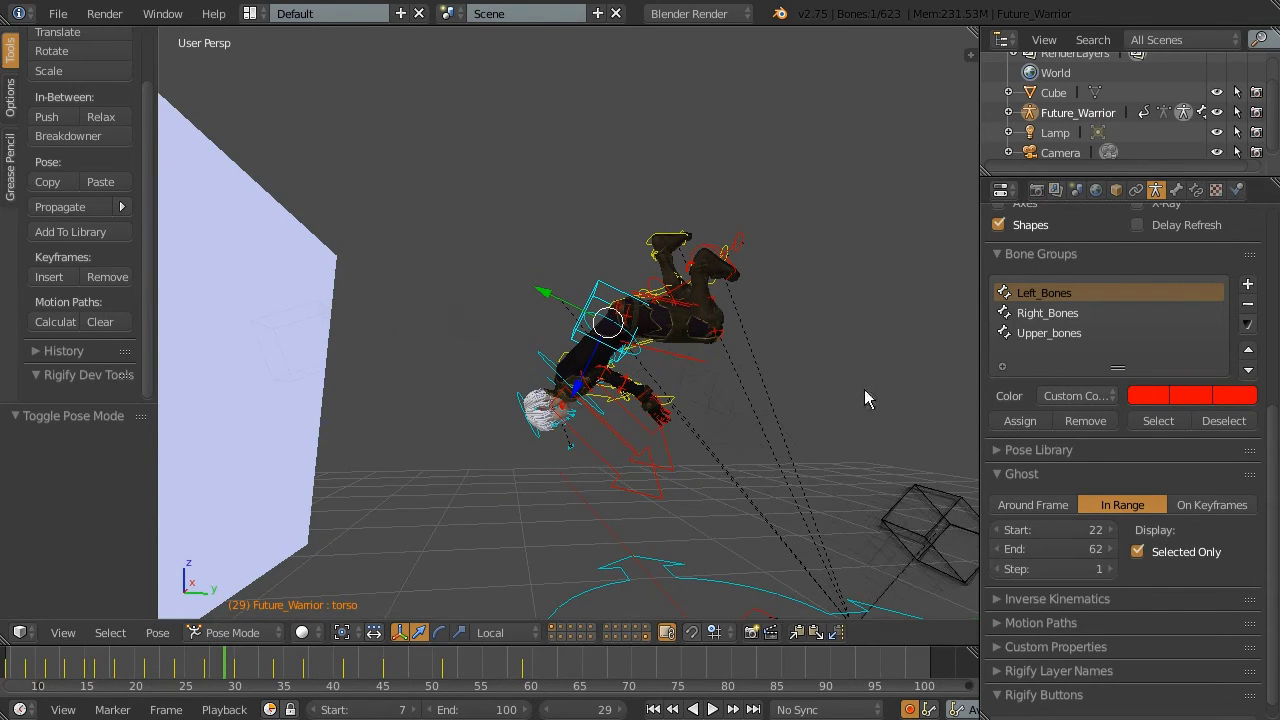
middle_click_drag(866, 394, 852, 386)
mouse_move(1094, 549)
left_mouse_down()
mouse_move(1140, 549)
mouse_move(1060, 549)
mouse_move(1000, 530)
left_mouse_up()
left_click(1110, 549)
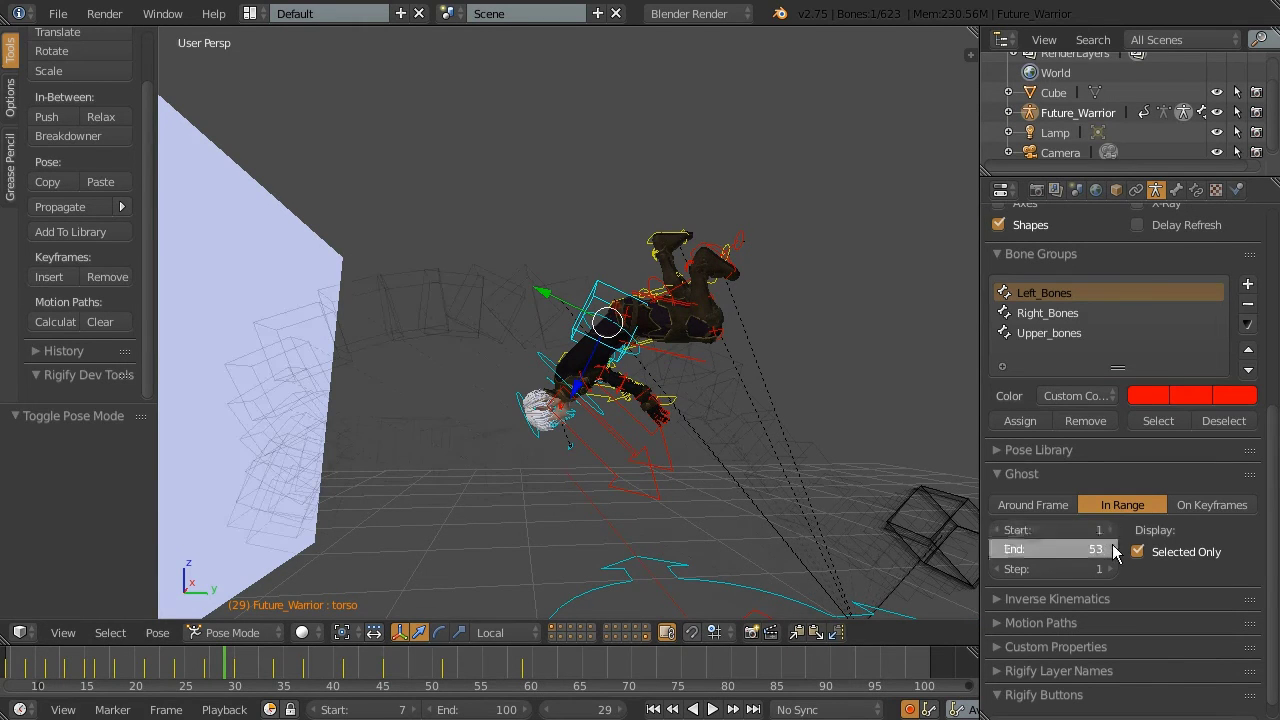
scroll(600, 500, "down", 2)
left_click_drag(203, 675, 214, 680)
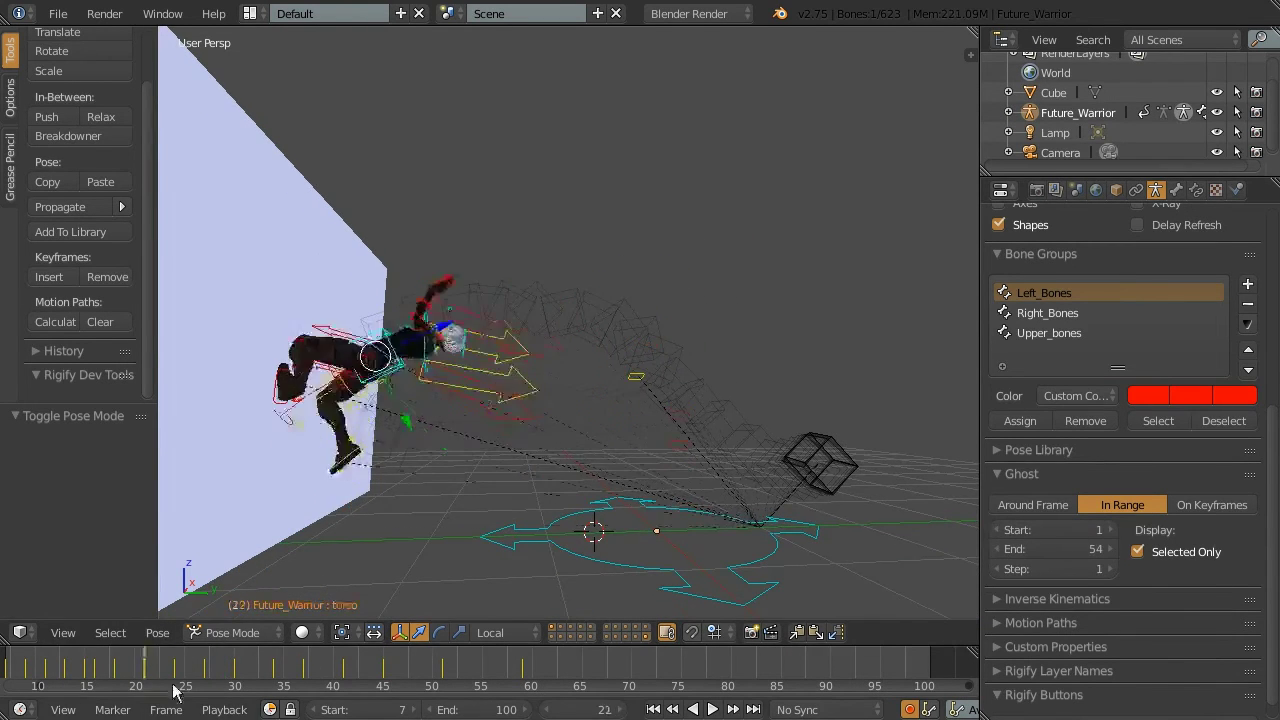
middle_click_drag(700, 420, 779, 355)
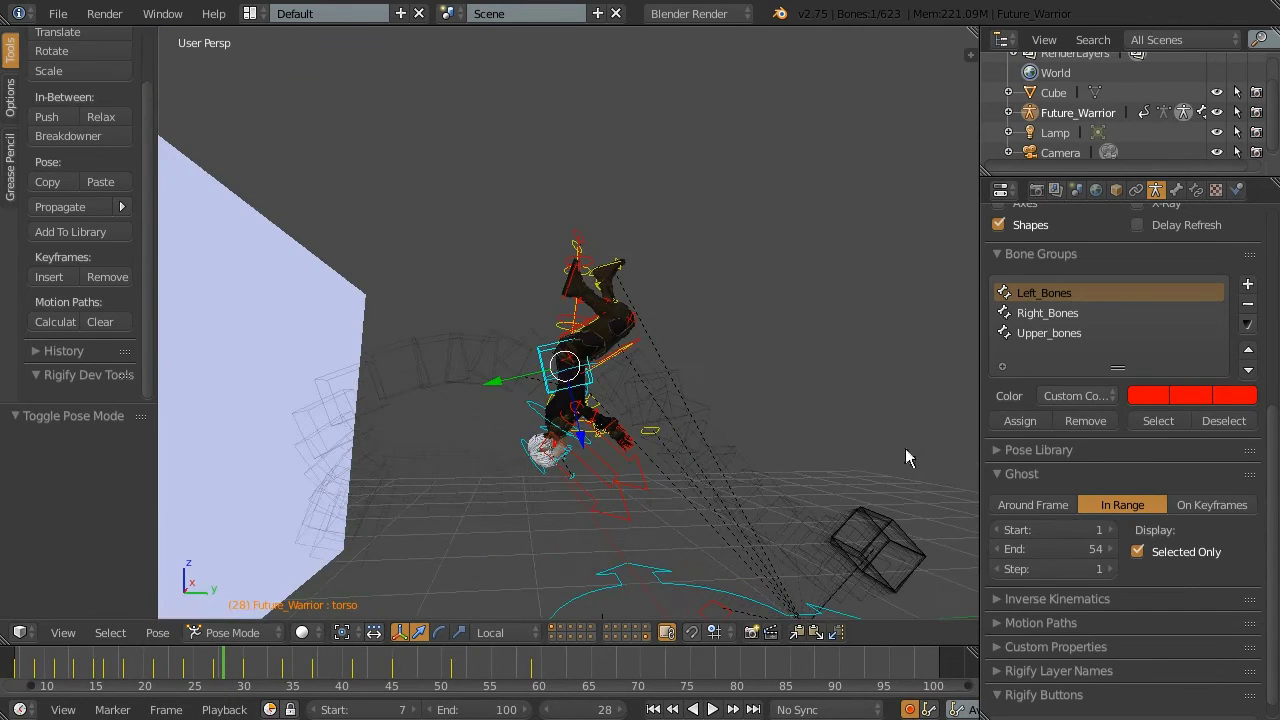
Show ghosts only on keyframes and select all bones, comparing frames 21–25
left_click(1183, 508)
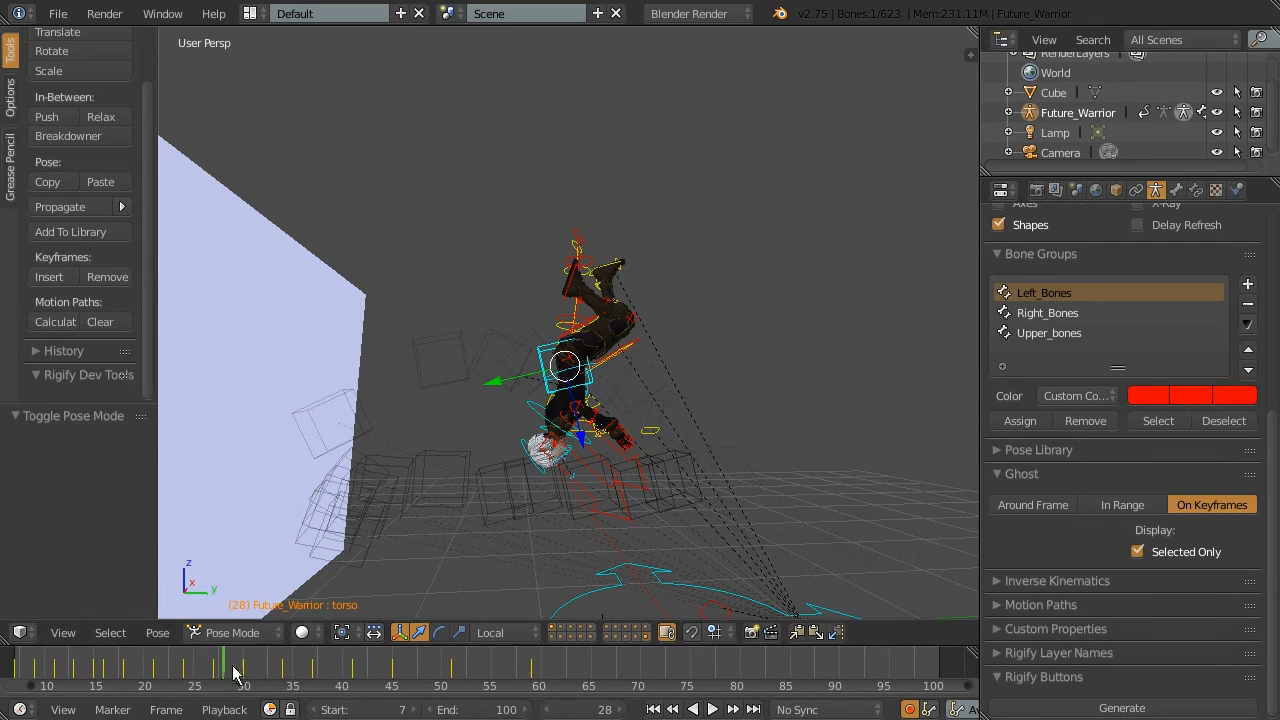
key("Left")
key("Left")
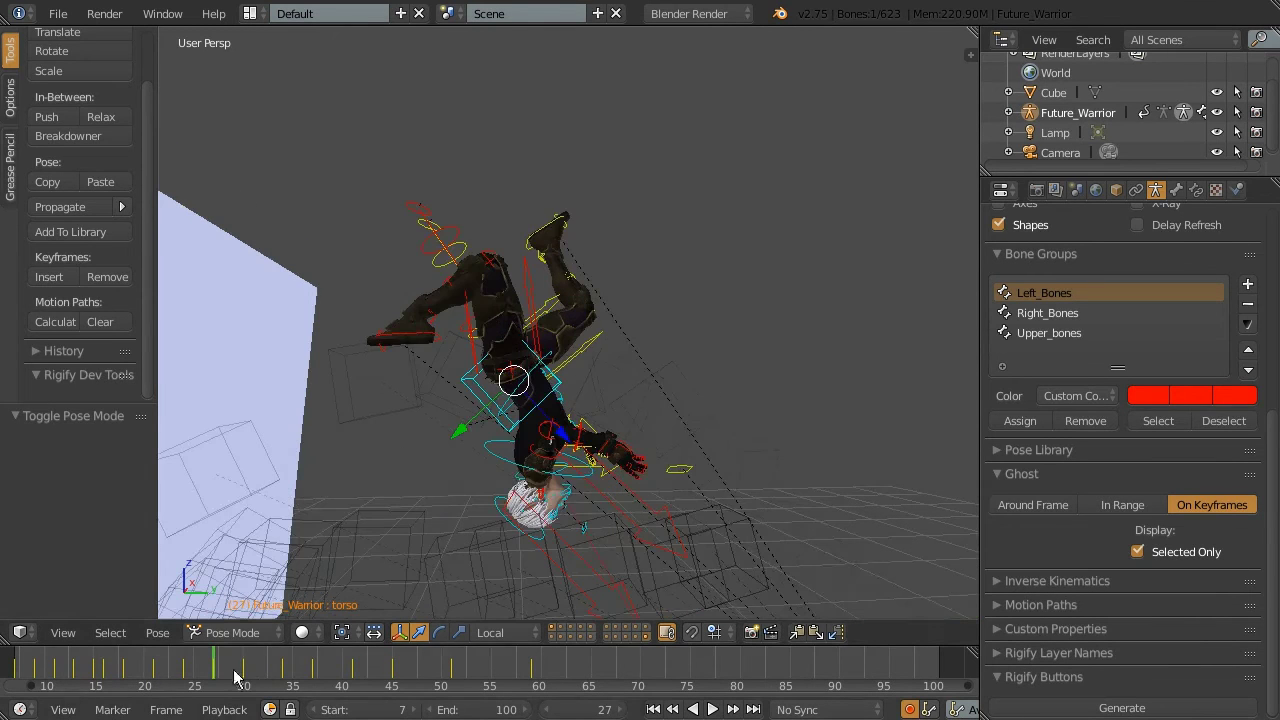
key("Left")
key("Left")
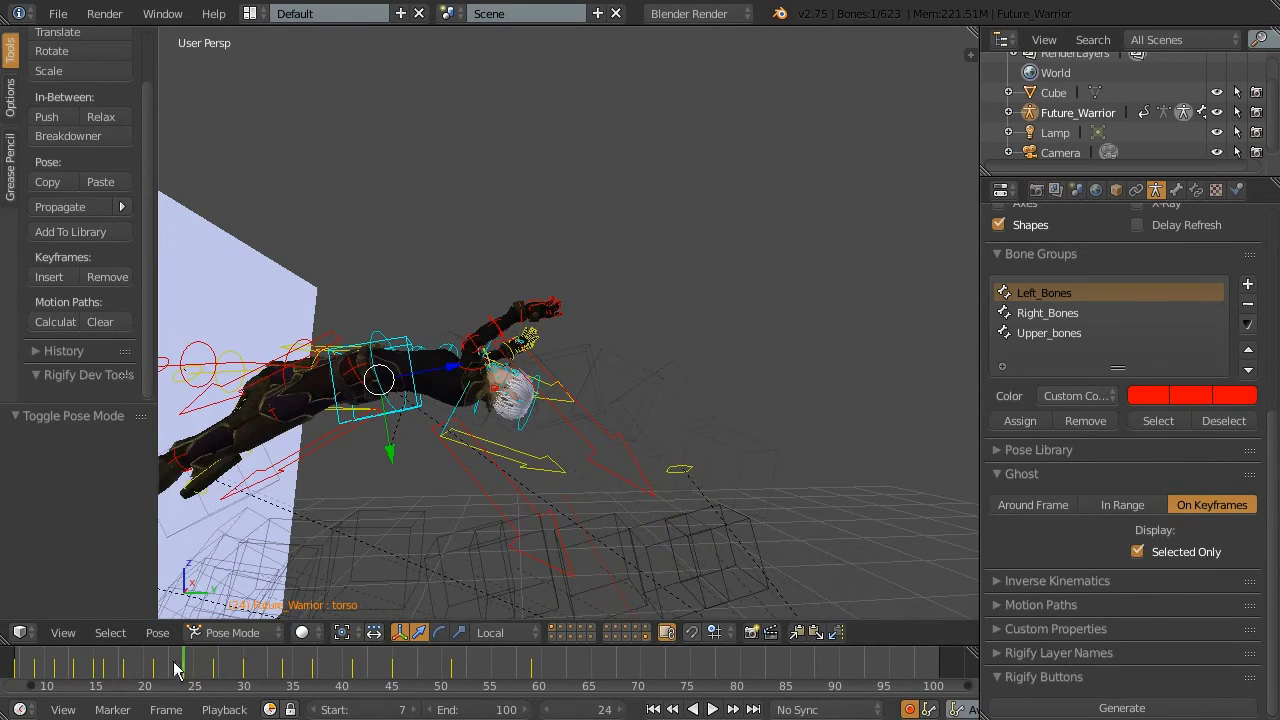
key("Left")
key("Left")
key("Left")
middle_click_drag(340, 444, 395, 405)
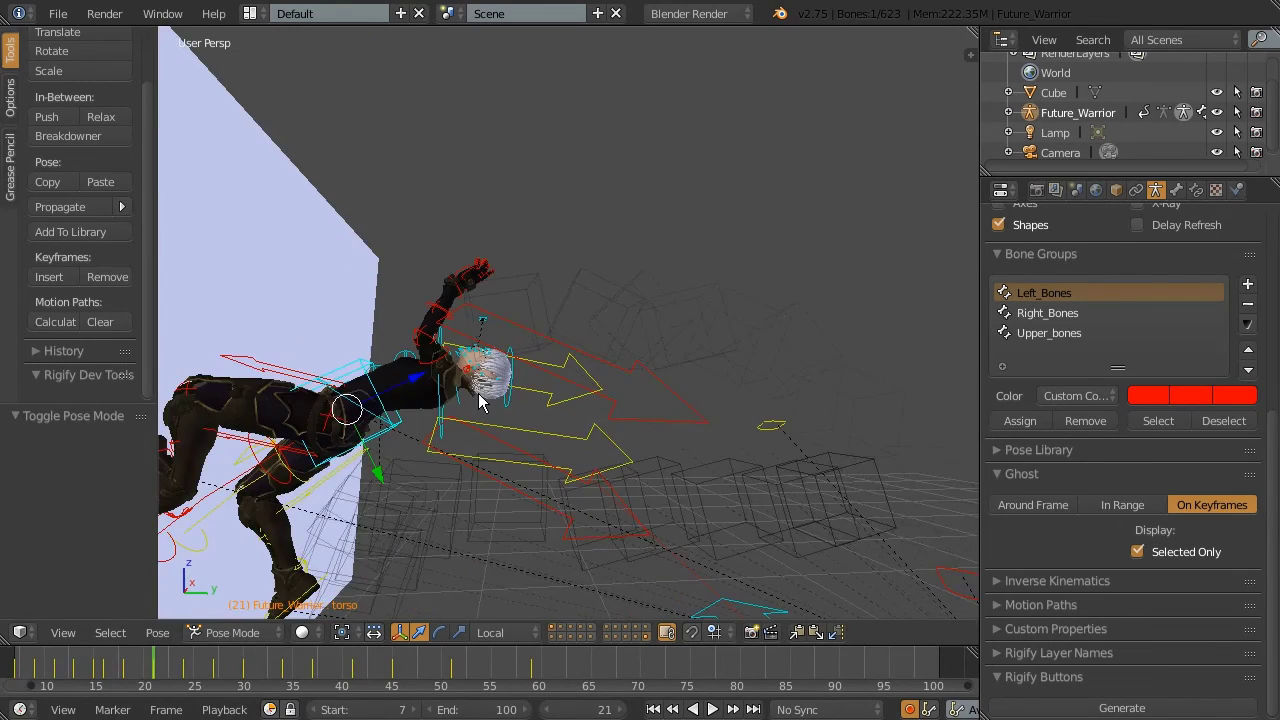
key("a")
left_click_drag(171, 677, 193, 677)
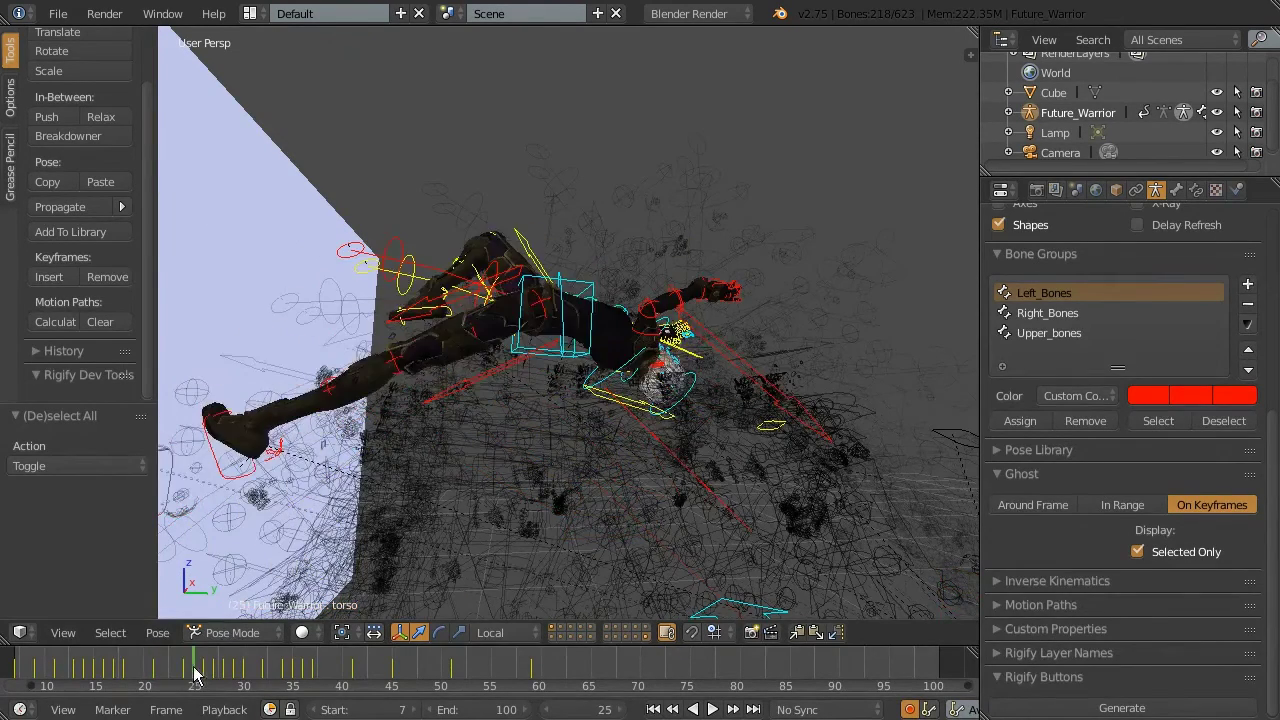
middle_click_drag(508, 470, 452, 544)
key("Left")
key("Left")
key("Left")
Select only the torso bone, move through frames 23–27, then reselect all bones
right_click(380, 403)
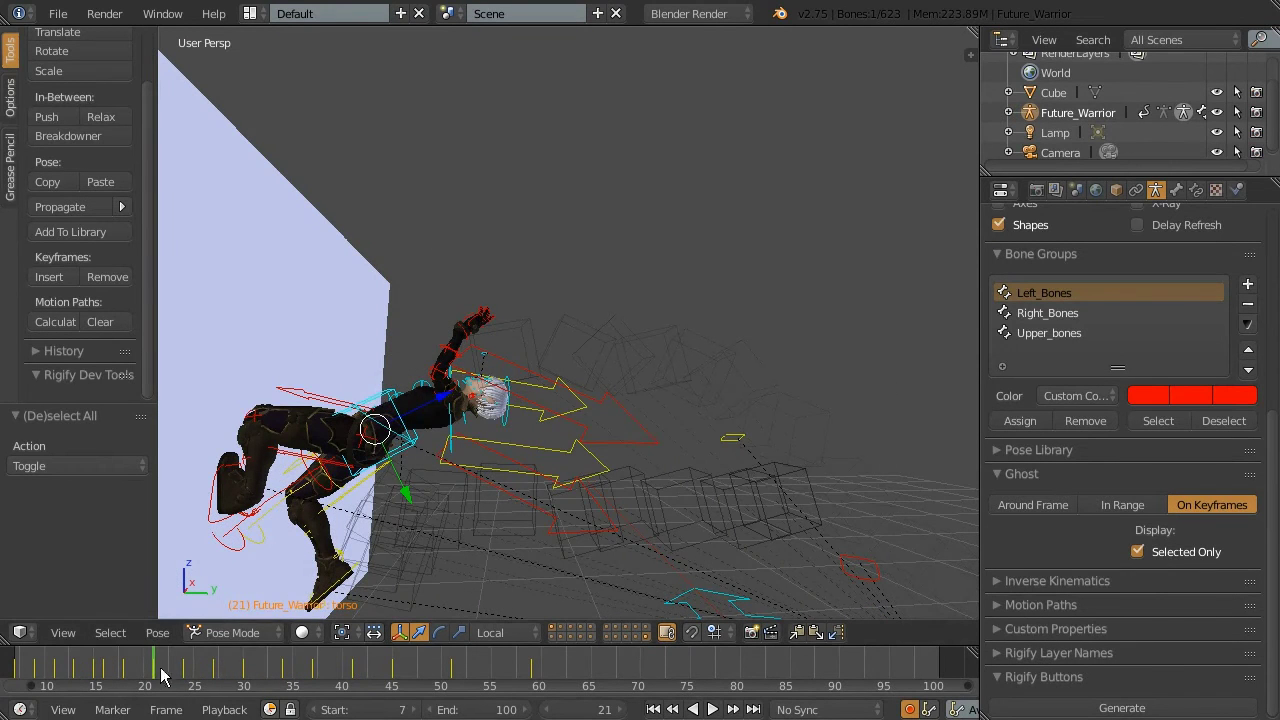
key("Right")
key("Right")
key("Right")
key("Right")
key("Left")
key("Left")
left_click_drag(157, 675, 183, 675)
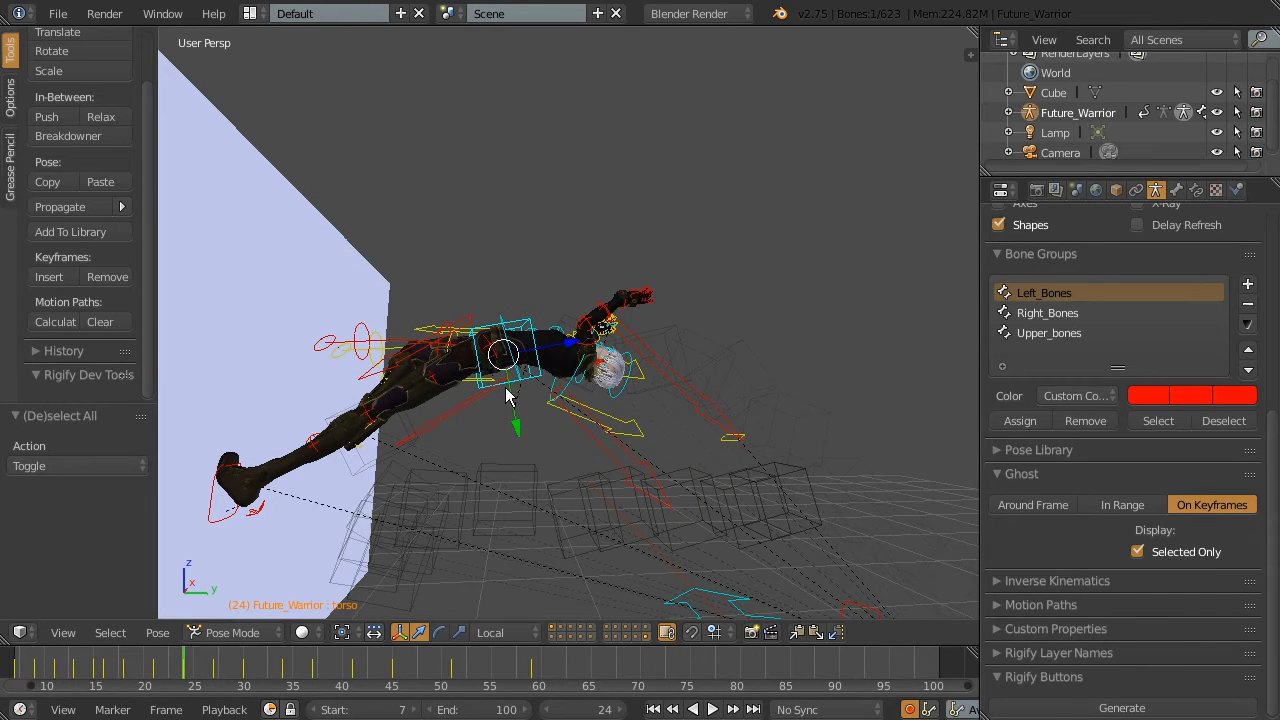
left_click_drag(186, 676, 196, 676)
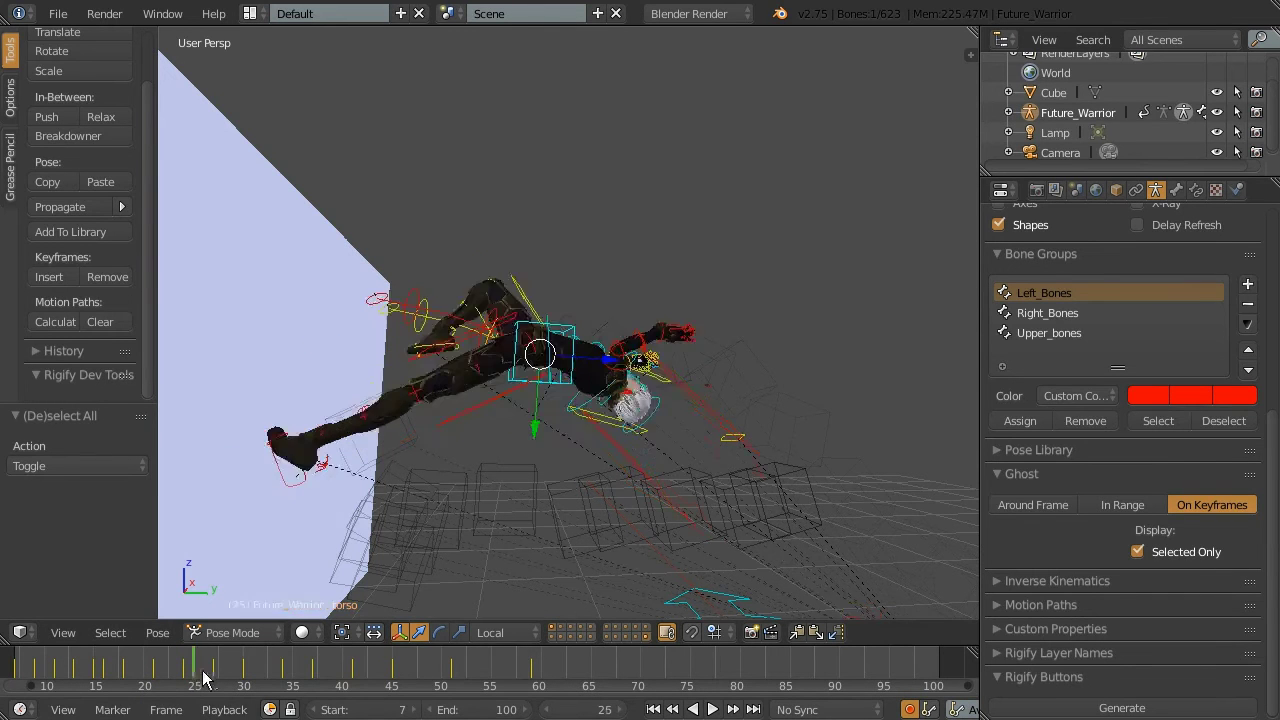
key("Right")
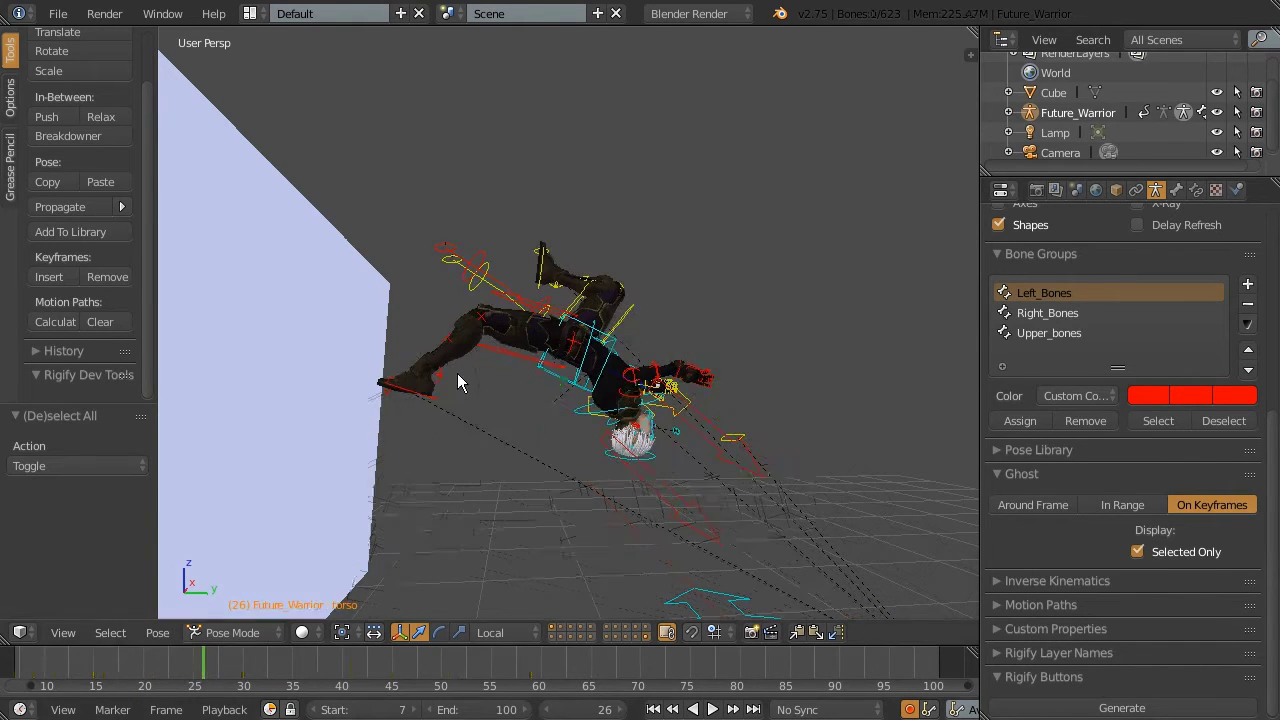
key("a")
key("a")
key("Right")
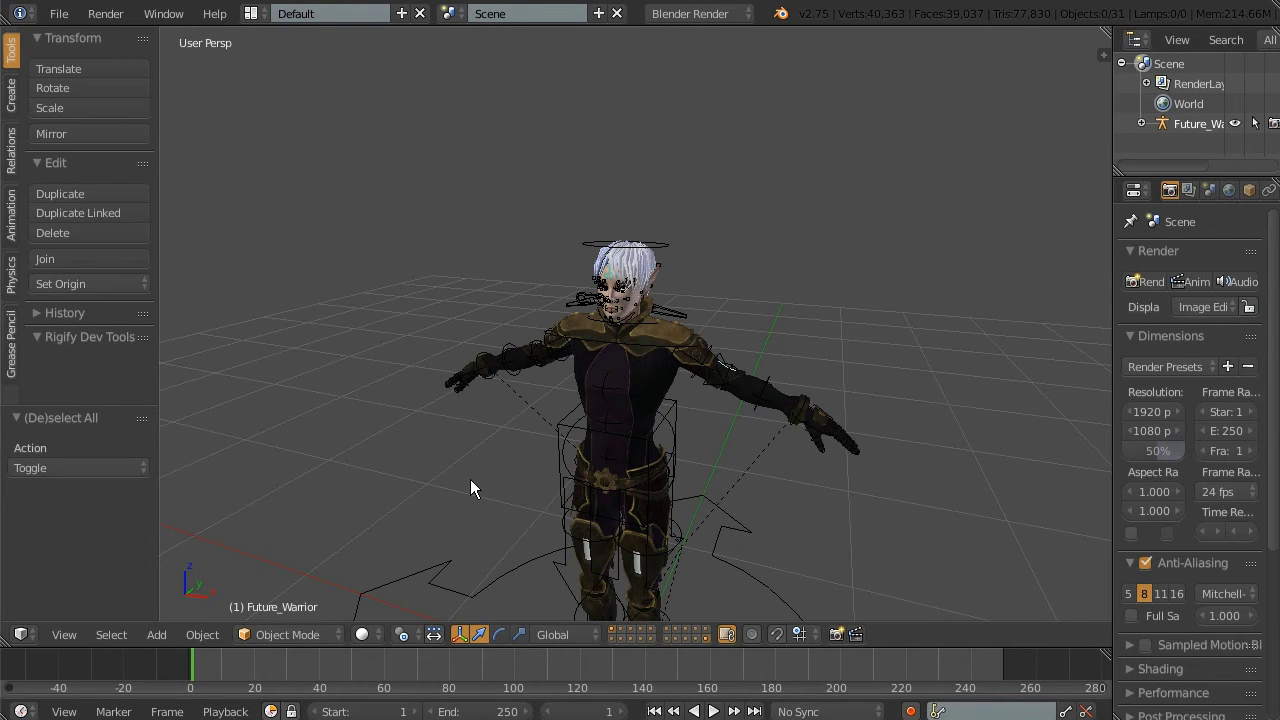
Select the character's armature and switch it into Pose Mode
key("a")
scroll(713, 277, "up", 5)
left_click(325, 633)
left_click(262, 566)
middle_click_drag(701, 316, 625, 298)
scroll(560, 295, "up", 2)
scroll(543, 283, "up", 1)
Rotate jaw_master and insert a single keyframe on its X rotation from the N panel
key("r")
left_click(522, 308)
mouse_move(522, 308)
middle_mouse_down()
mouse_move(571, 306)
mouse_move(486, 233)
middle_mouse_up()
key("g")
right_click(580, 300)
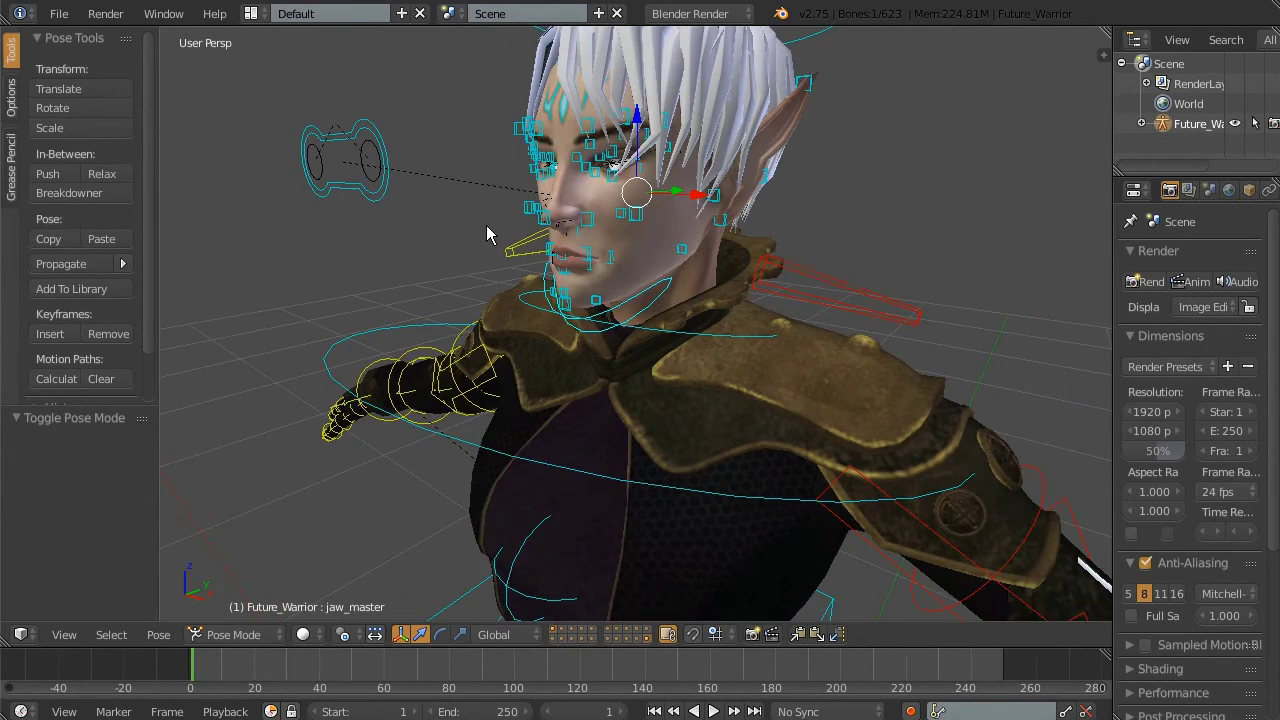
key("n")
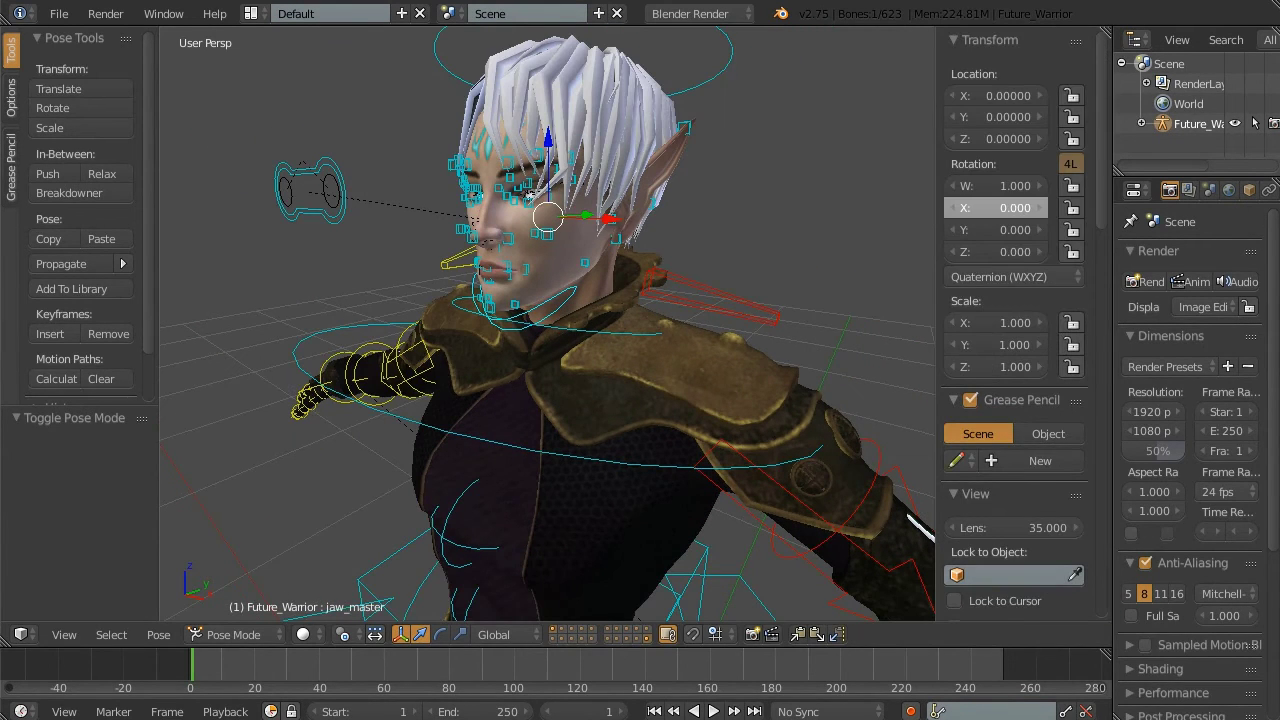
key("KP_Decimal")
right_click(1006, 219)
left_click(1009, 233)
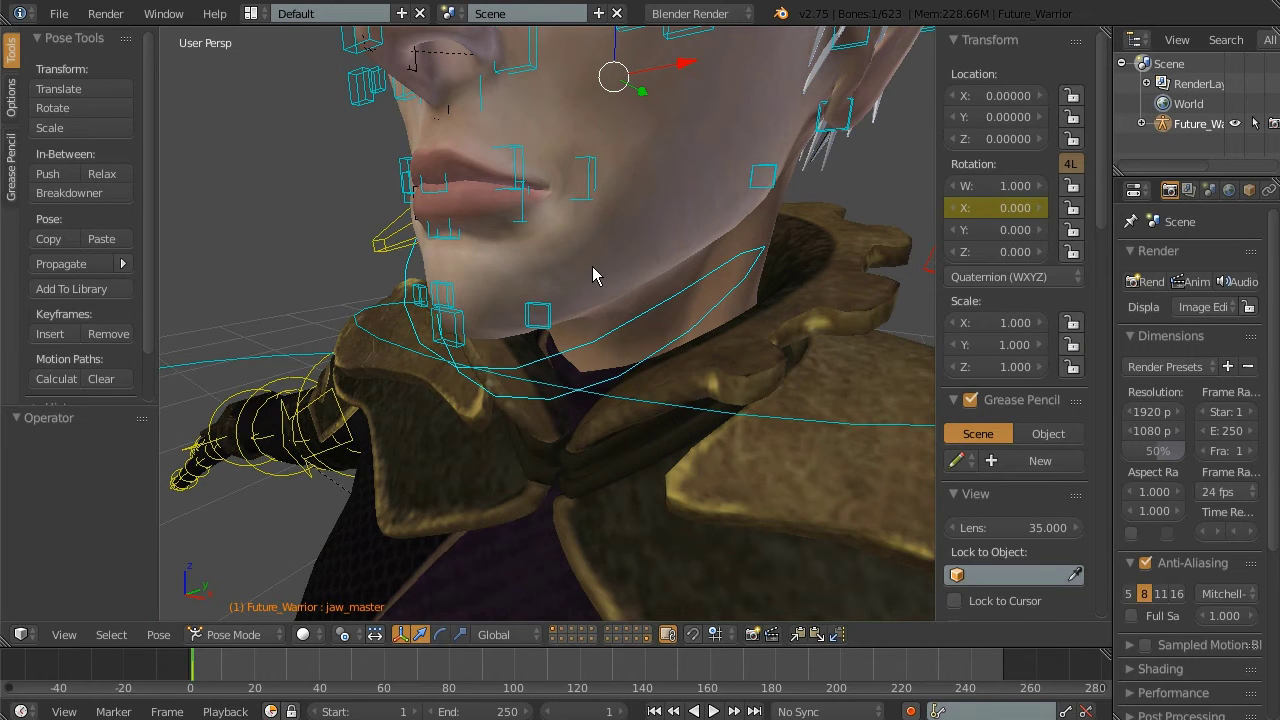
Close the sidebar, split the 3D view, and make the top half a Video Sequence Editor
key("n")
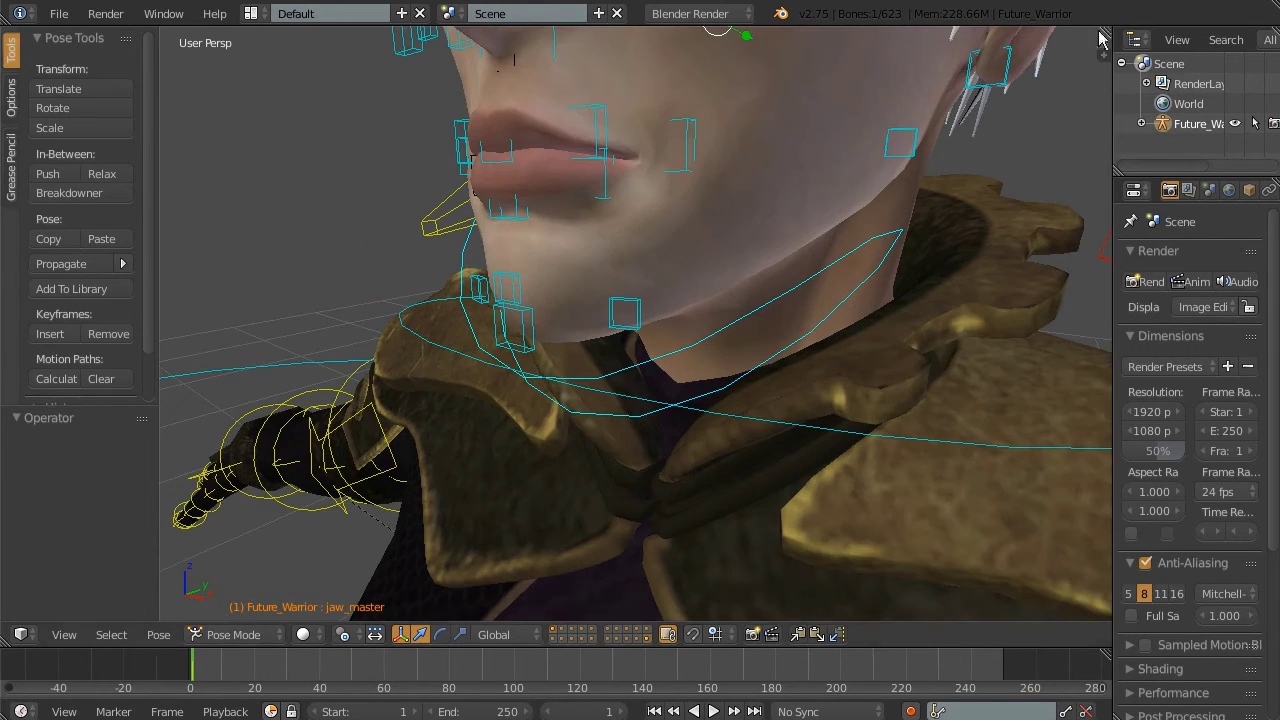
left_click_drag(1108, 31, 700, 228)
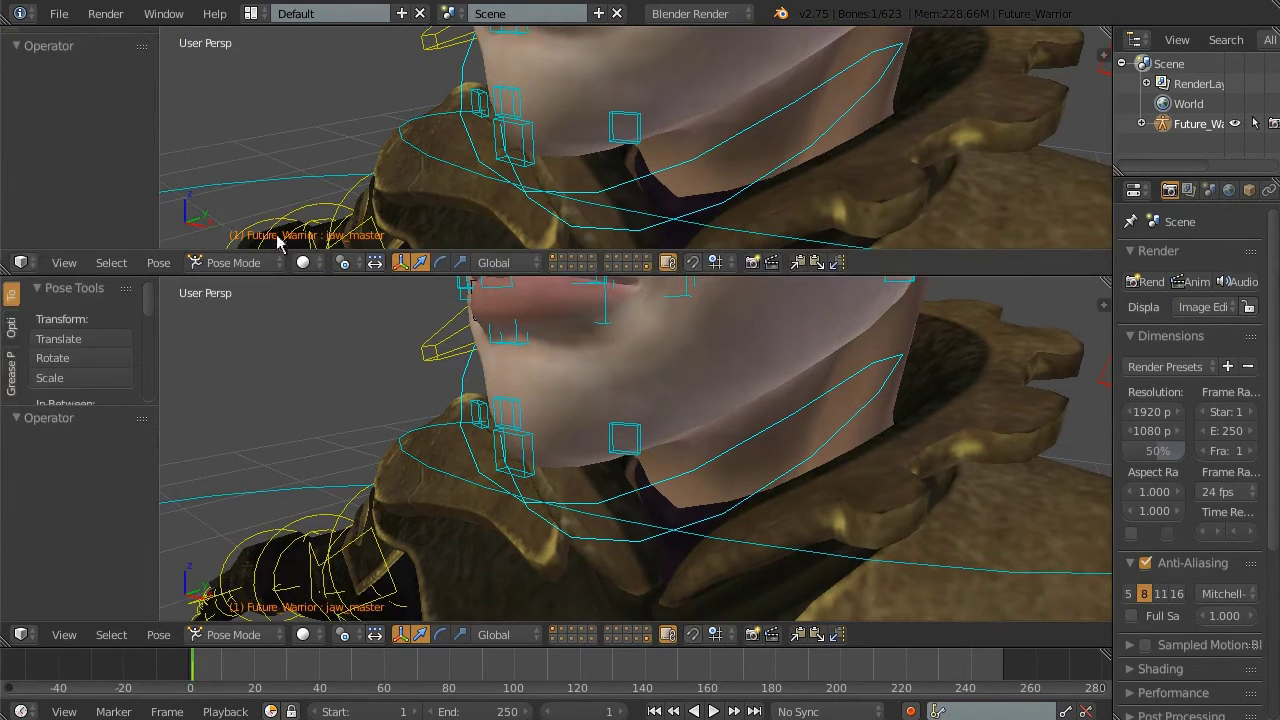
left_click(28, 263)
left_click(95, 441)
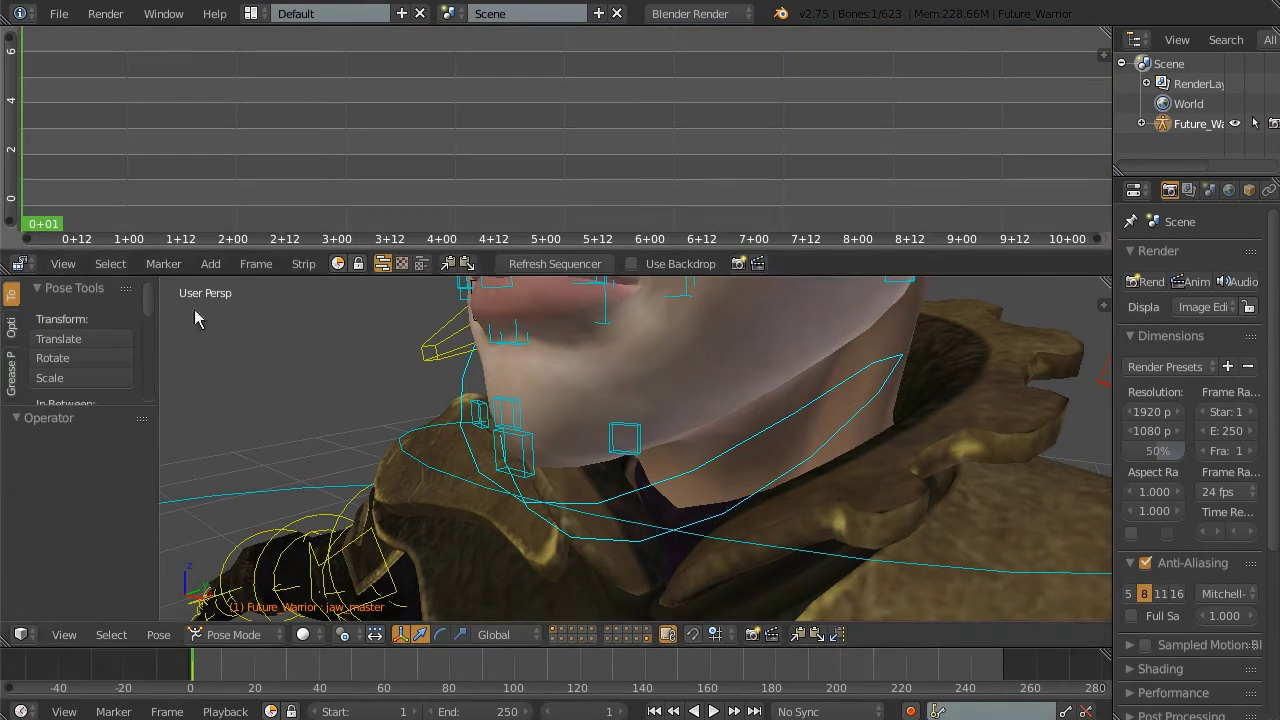
Add Dialogue_Example_clean.wav as a sound strip and preview it with playback
left_click(210, 263)
left_click(249, 141)
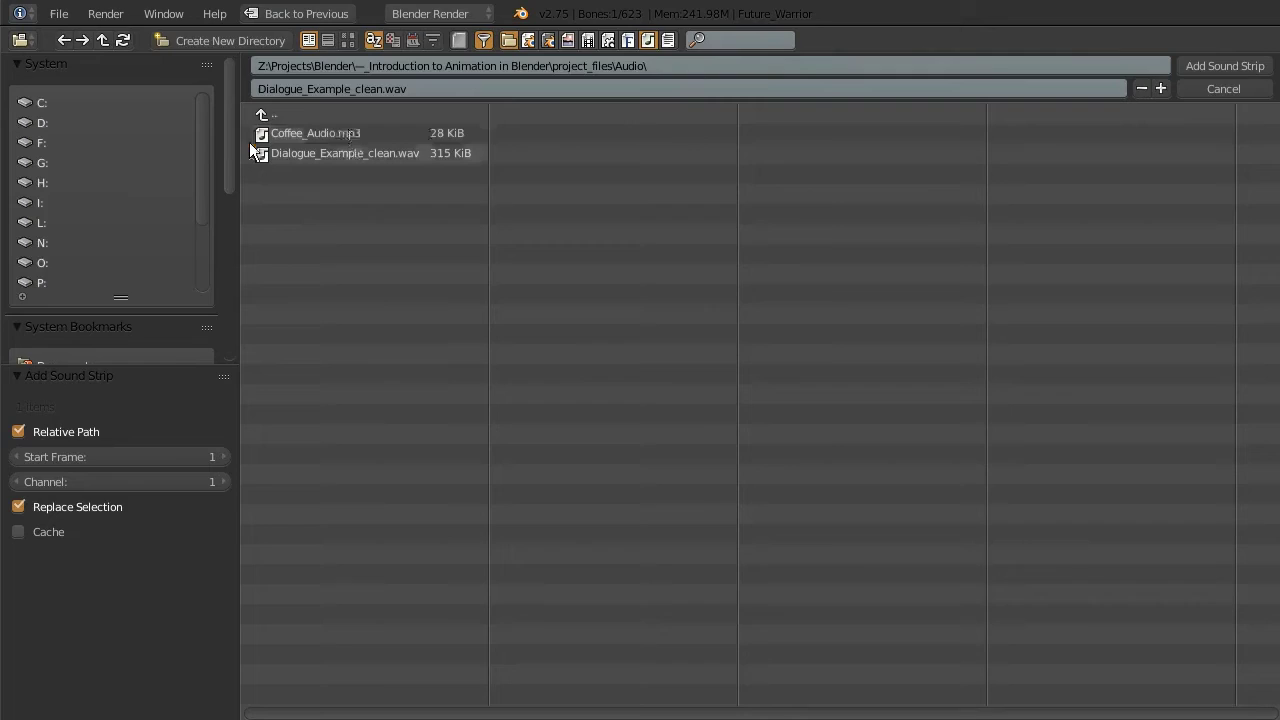
double_click(364, 154)
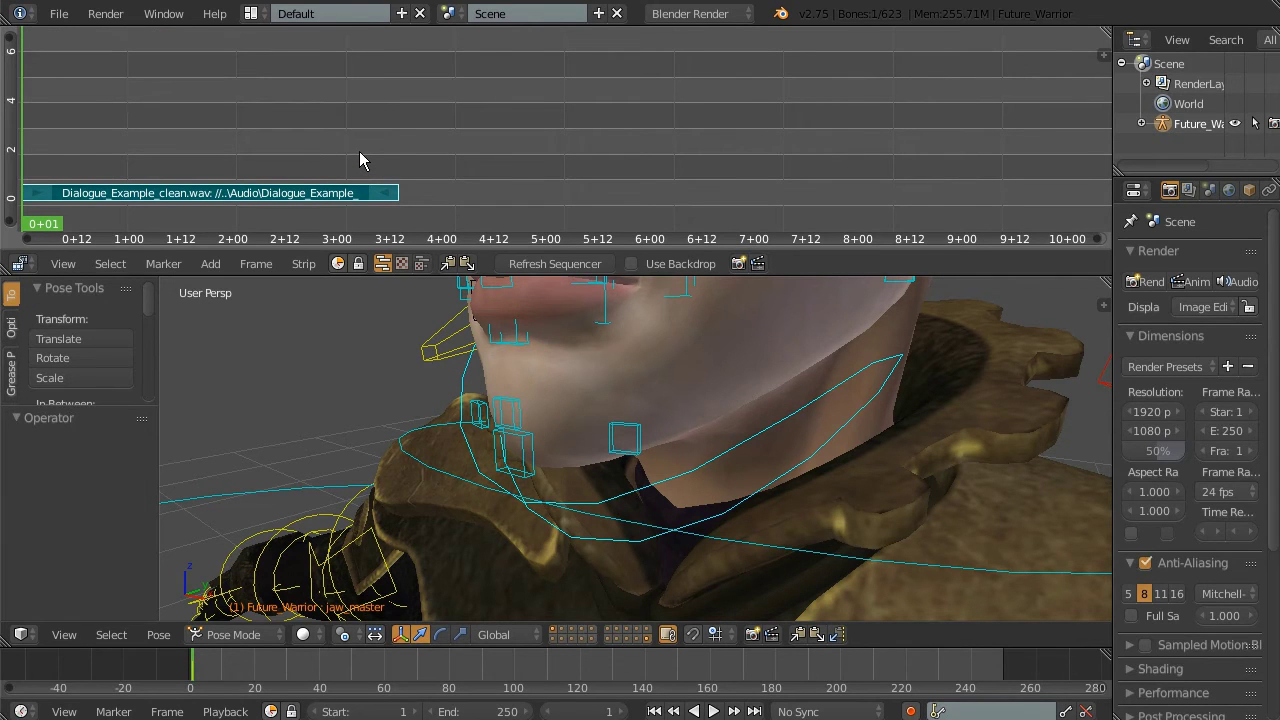
left_click(713, 711)
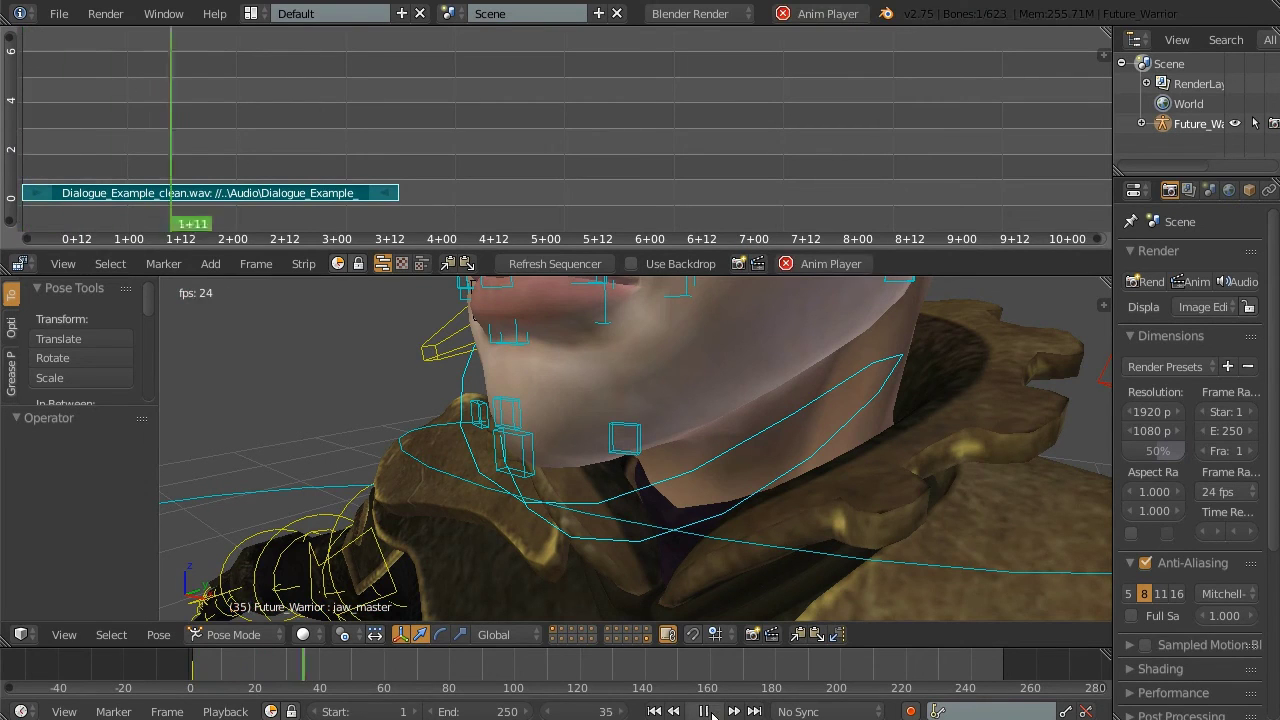
left_click(705, 711)
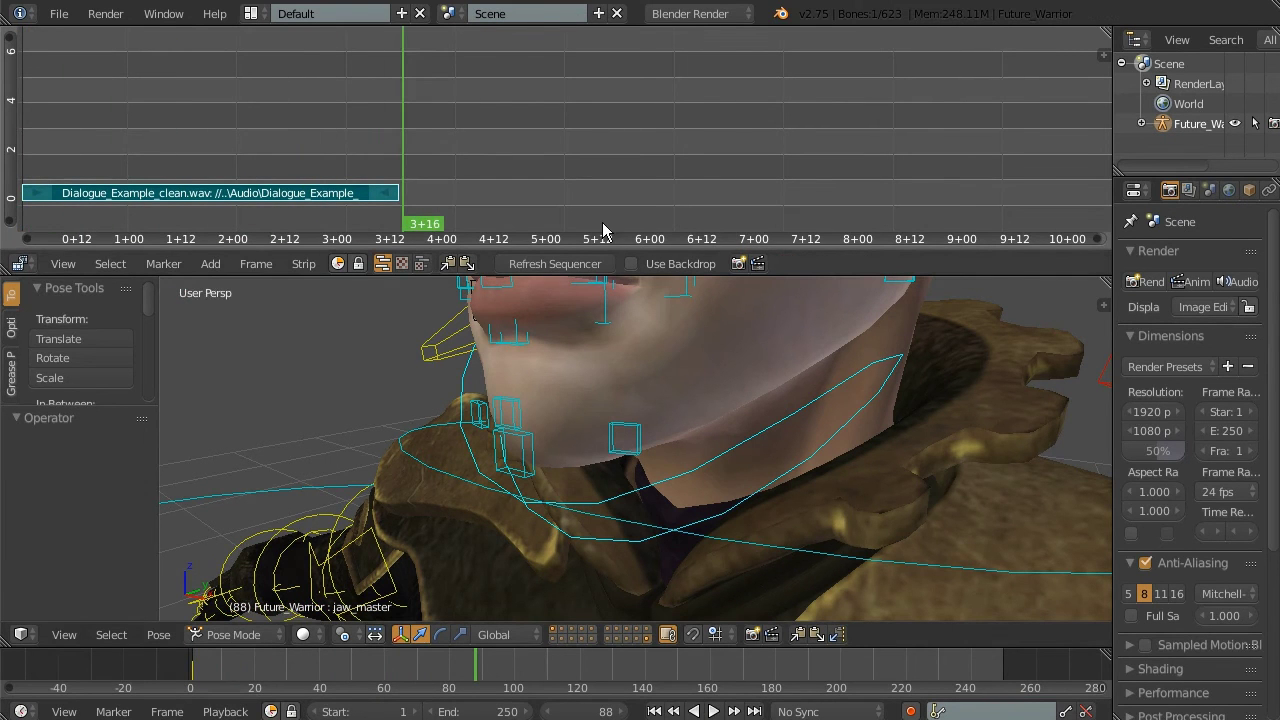
Turn the top area into a Graph Editor framed on the jaw curve at frame 1
left_click(18, 263)
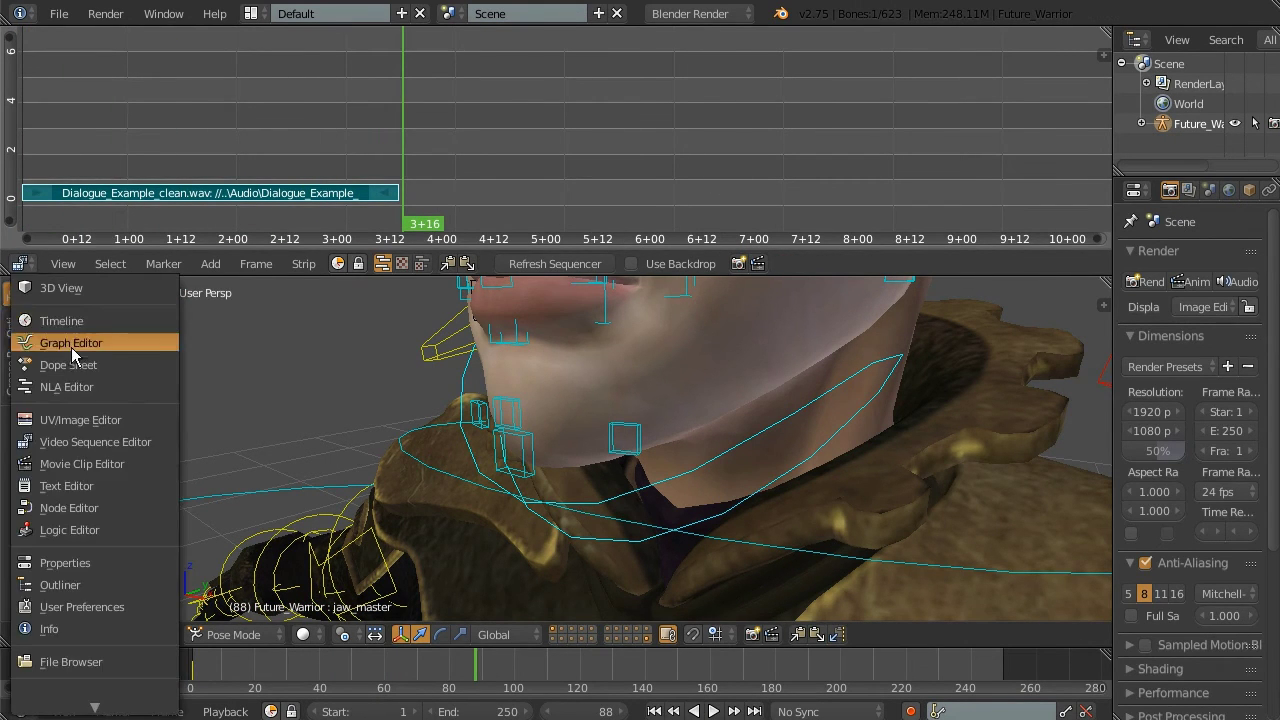
left_click(71, 345)
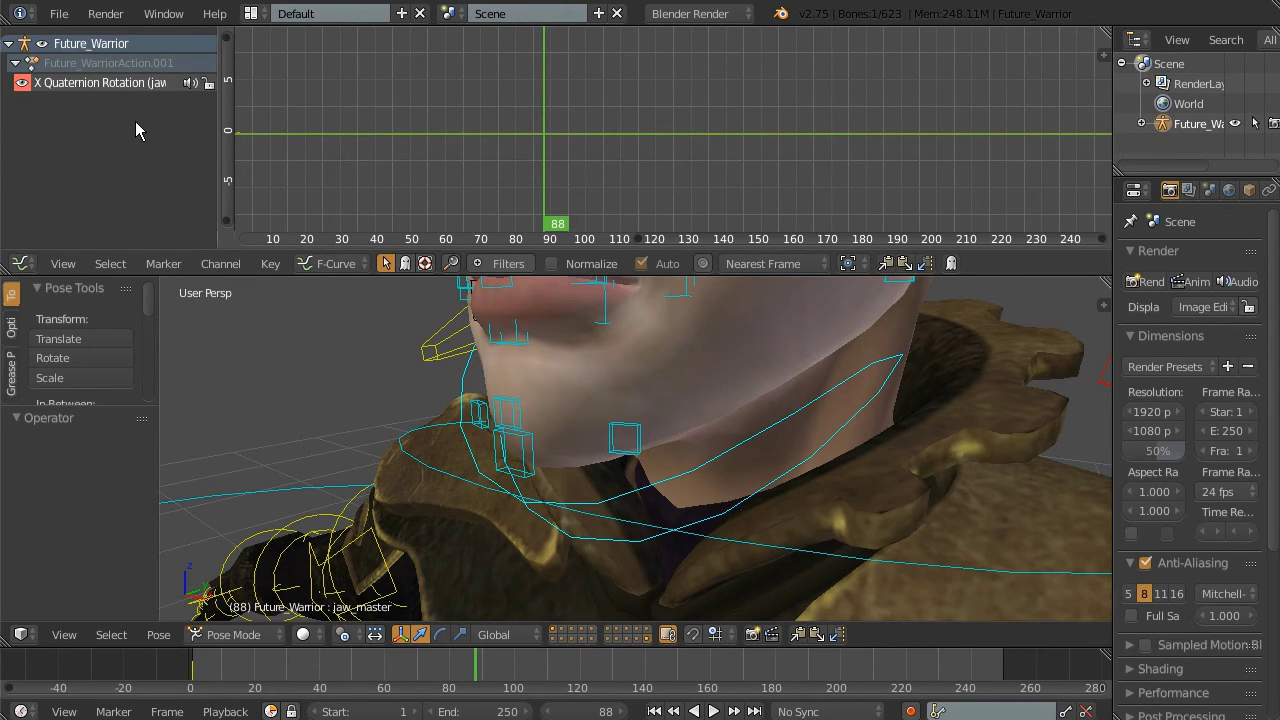
key("KP_Decimal")
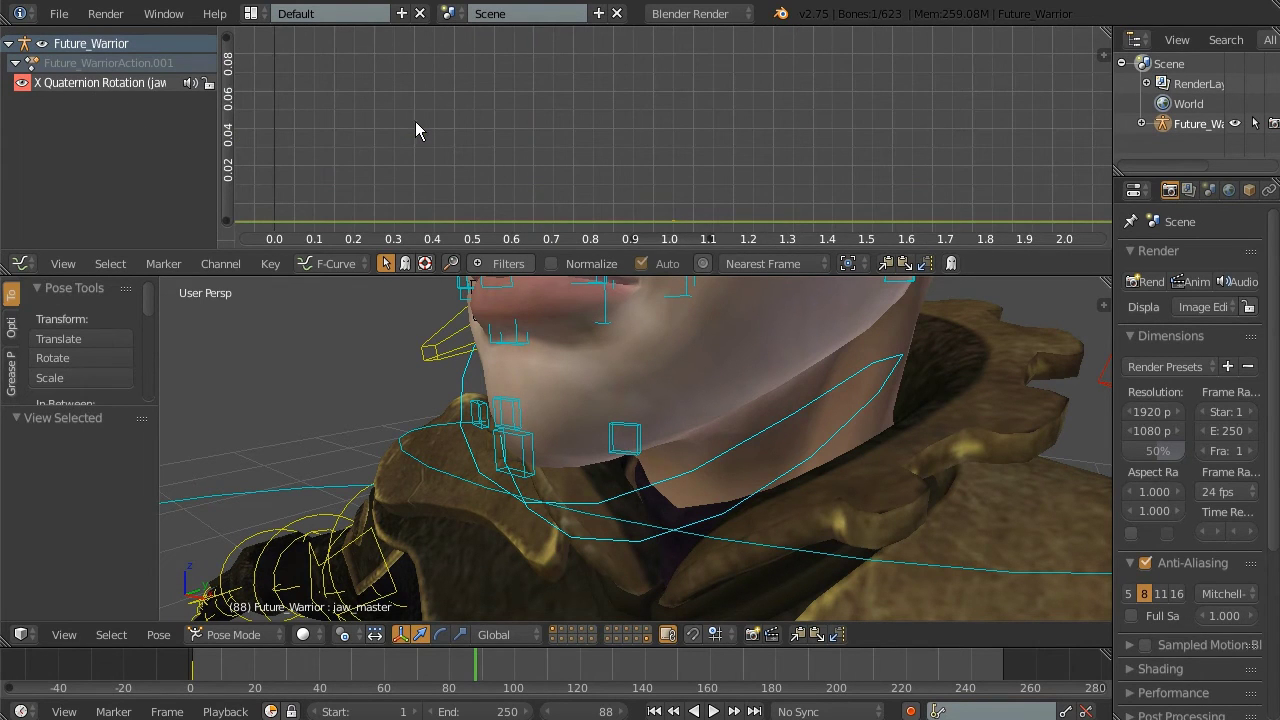
left_click(703, 170)
key("Home")
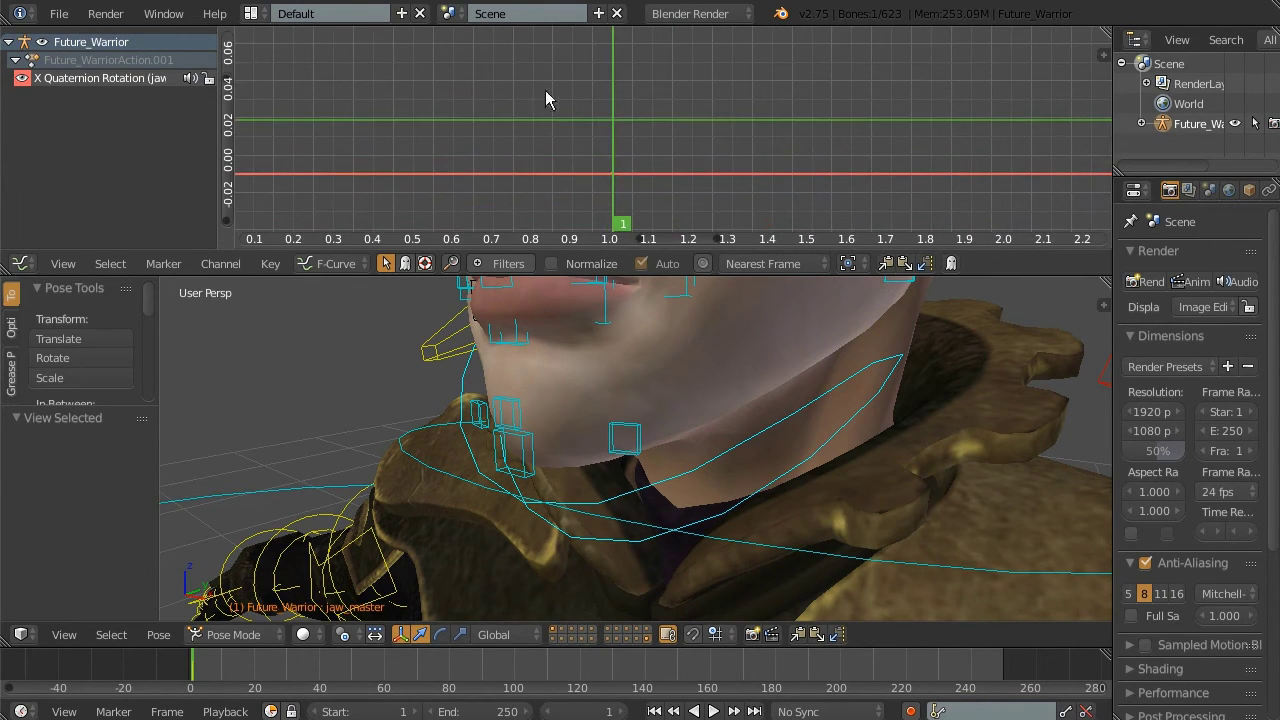
Bake Dialogue_Example_clean.wav into the jaw's X Quaternion Rotation curve and fit it in view
left_click(271, 264)
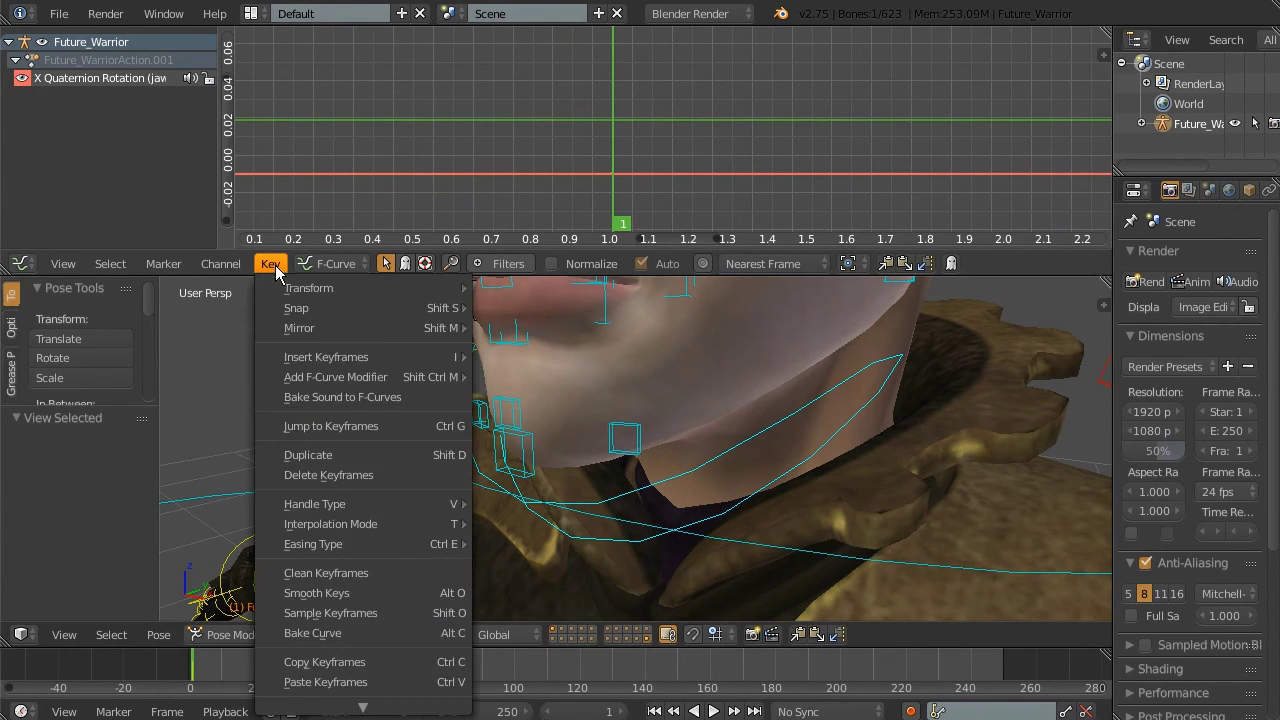
left_click(360, 398)
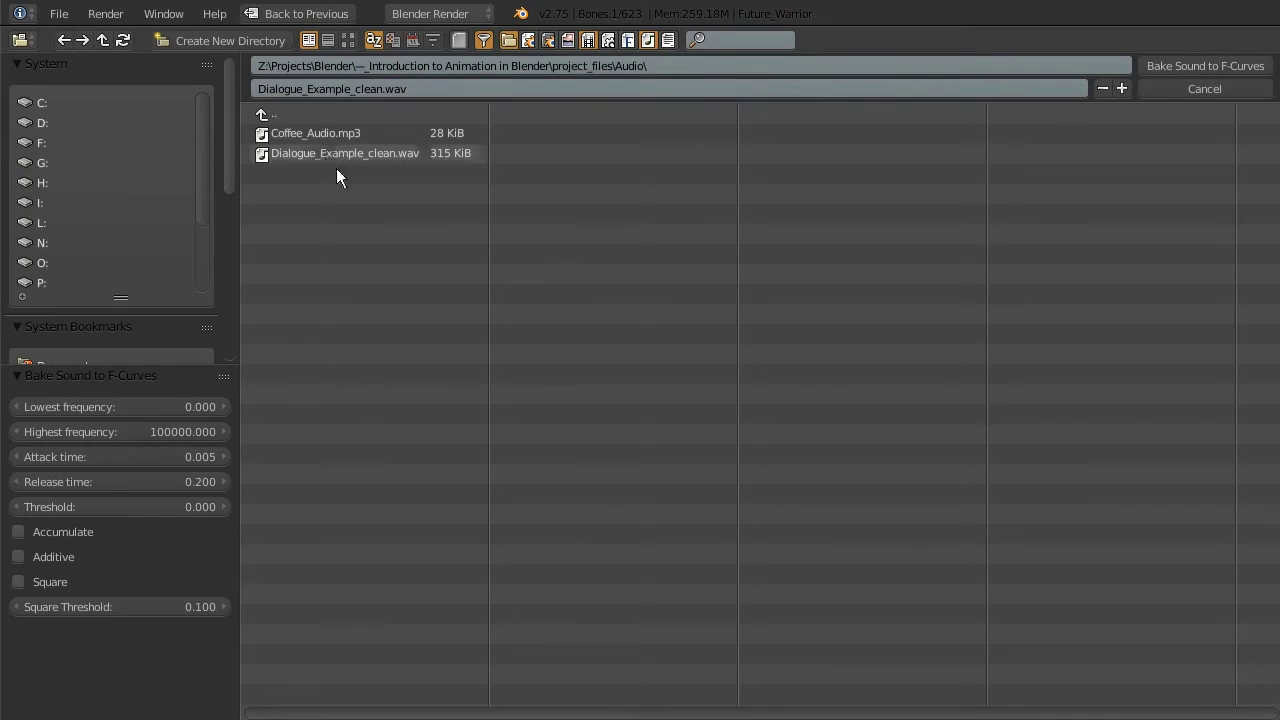
double_click(326, 155)
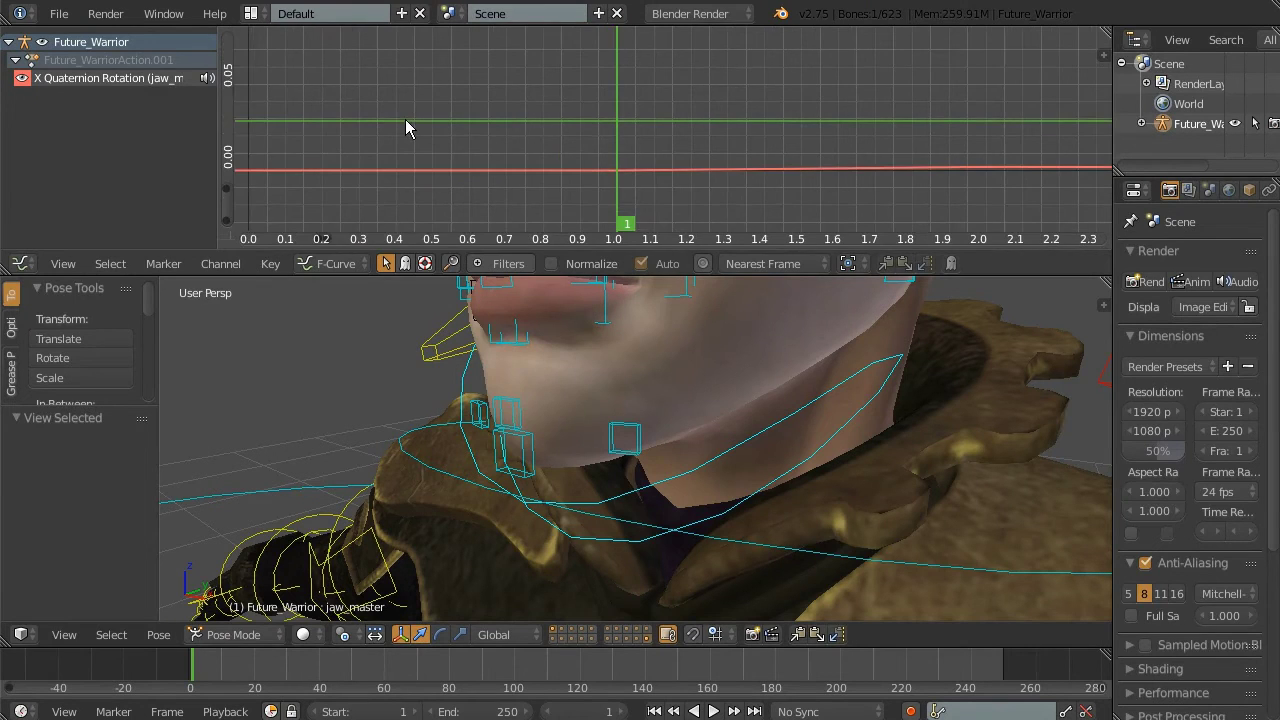
key("Home")
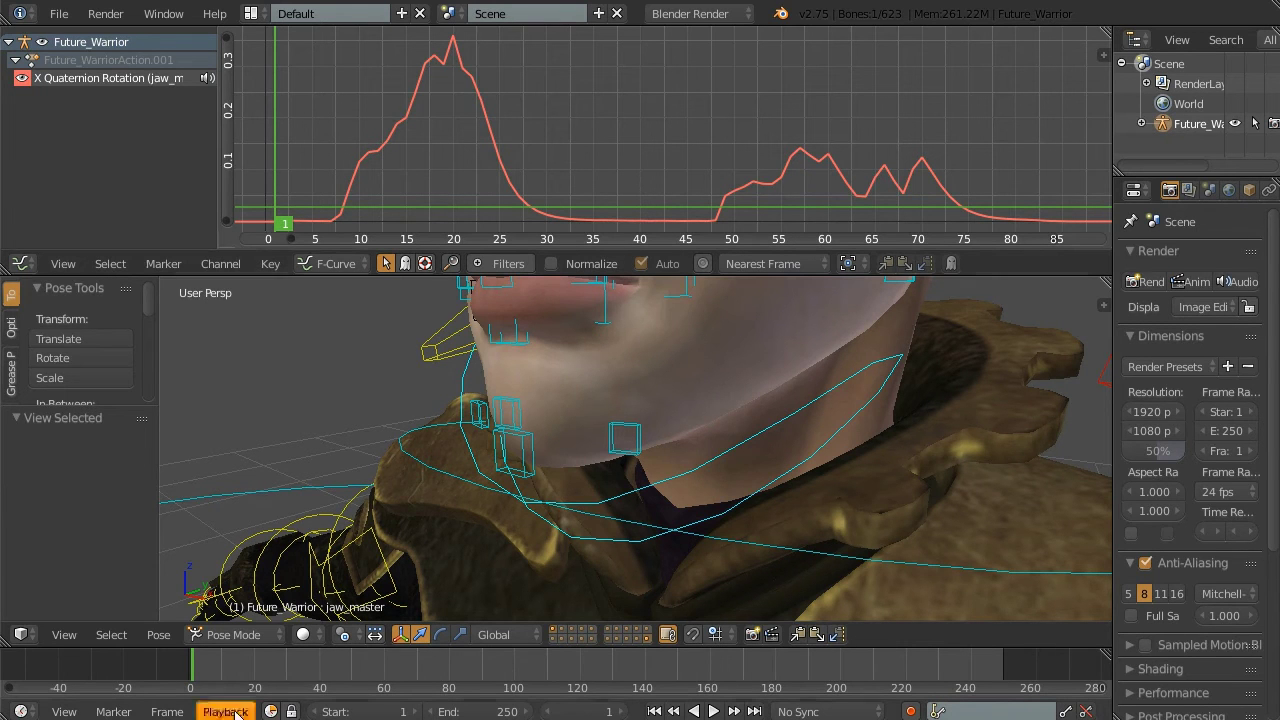
Play and scrub the animation to check the jaw opening, stopping at frame 21
left_click(713, 711)
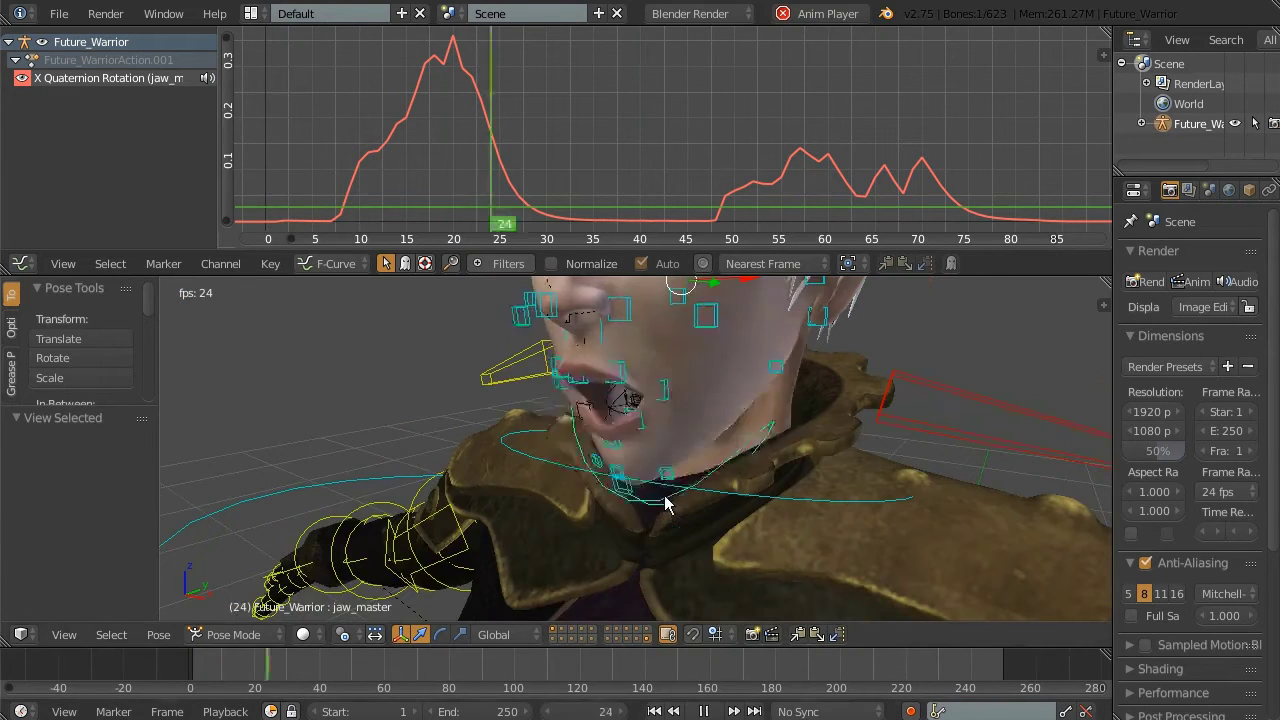
left_click(190, 667)
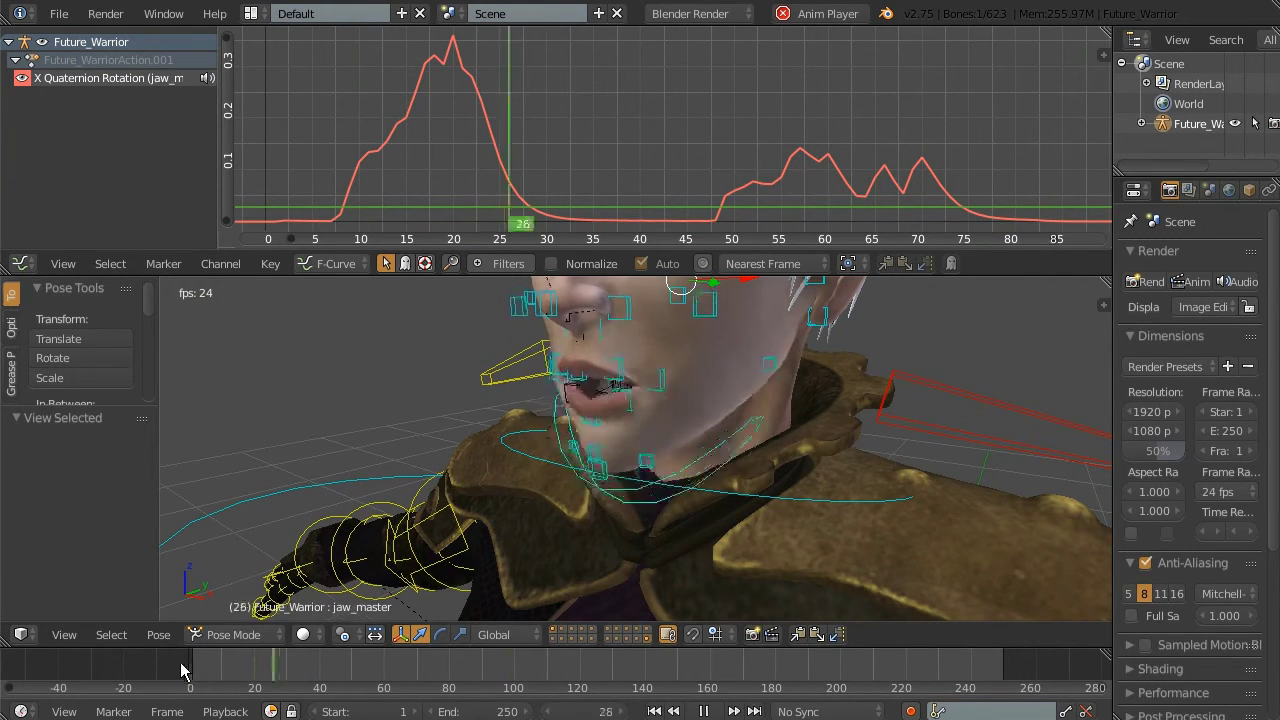
key("Up")
left_click_drag(986, 150, 416, 180)
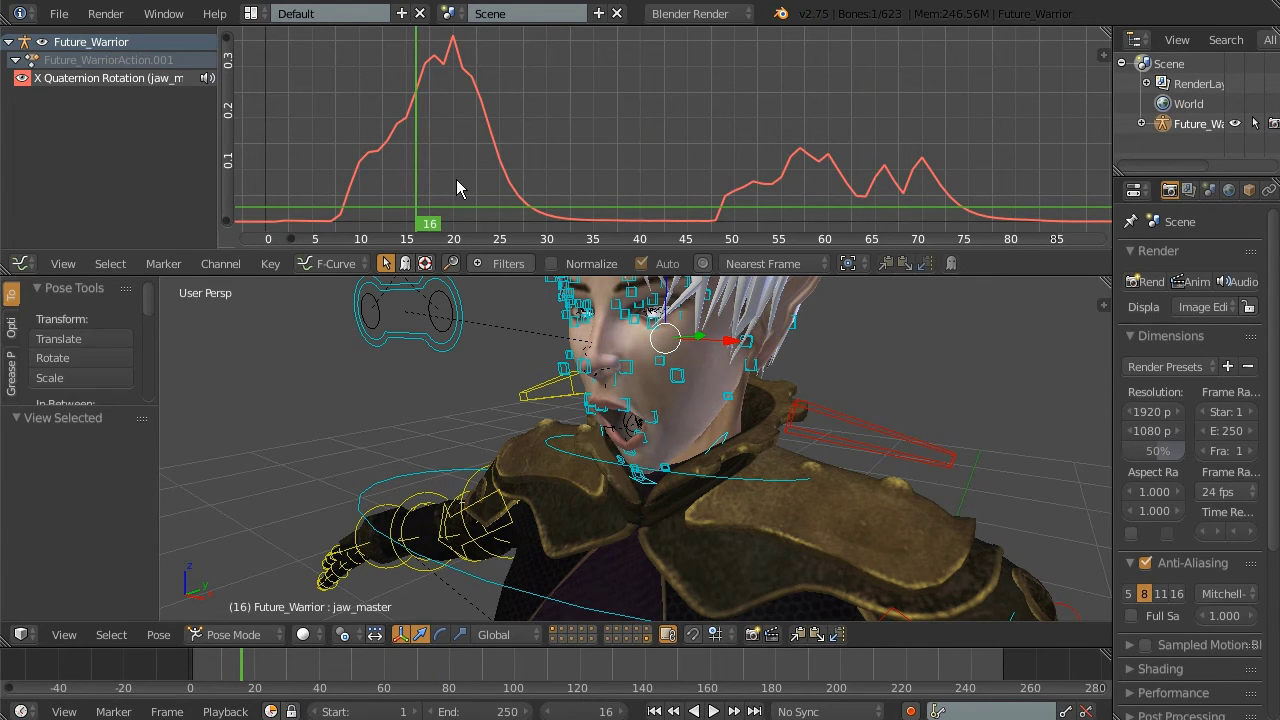
scroll(470, 170, "down", 2)
left_click(222, 665)
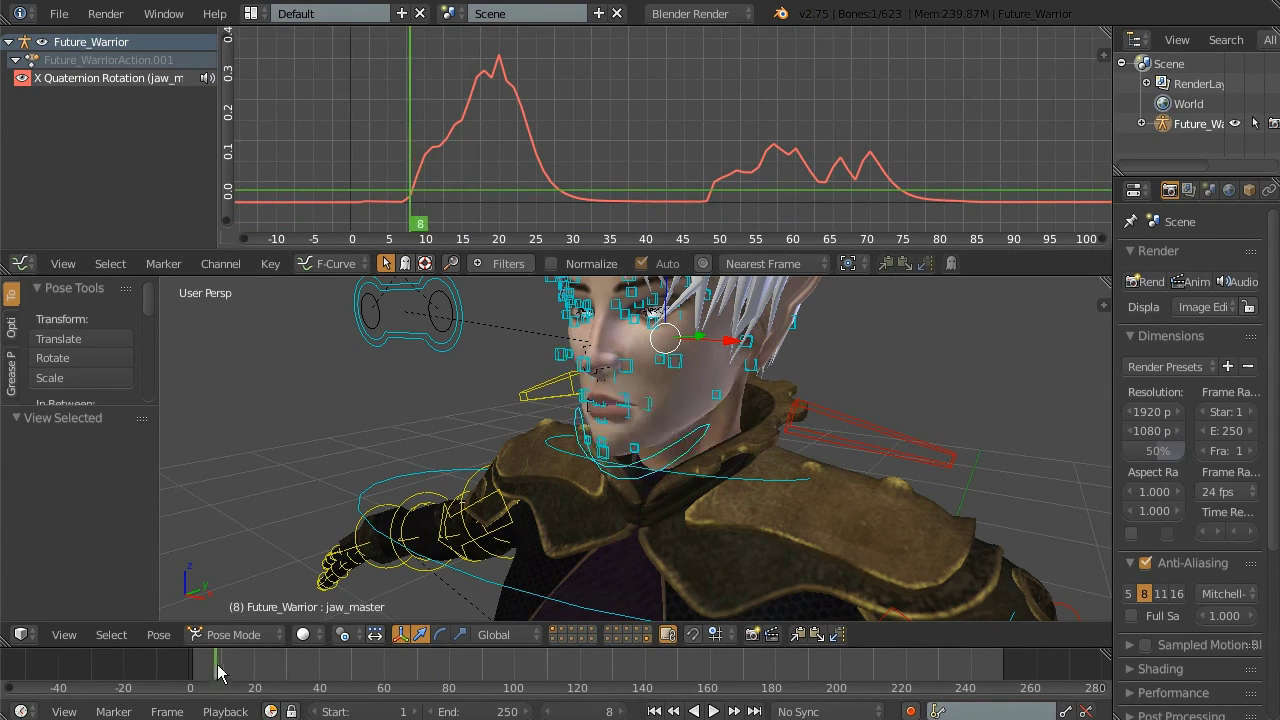
key("alt+a")
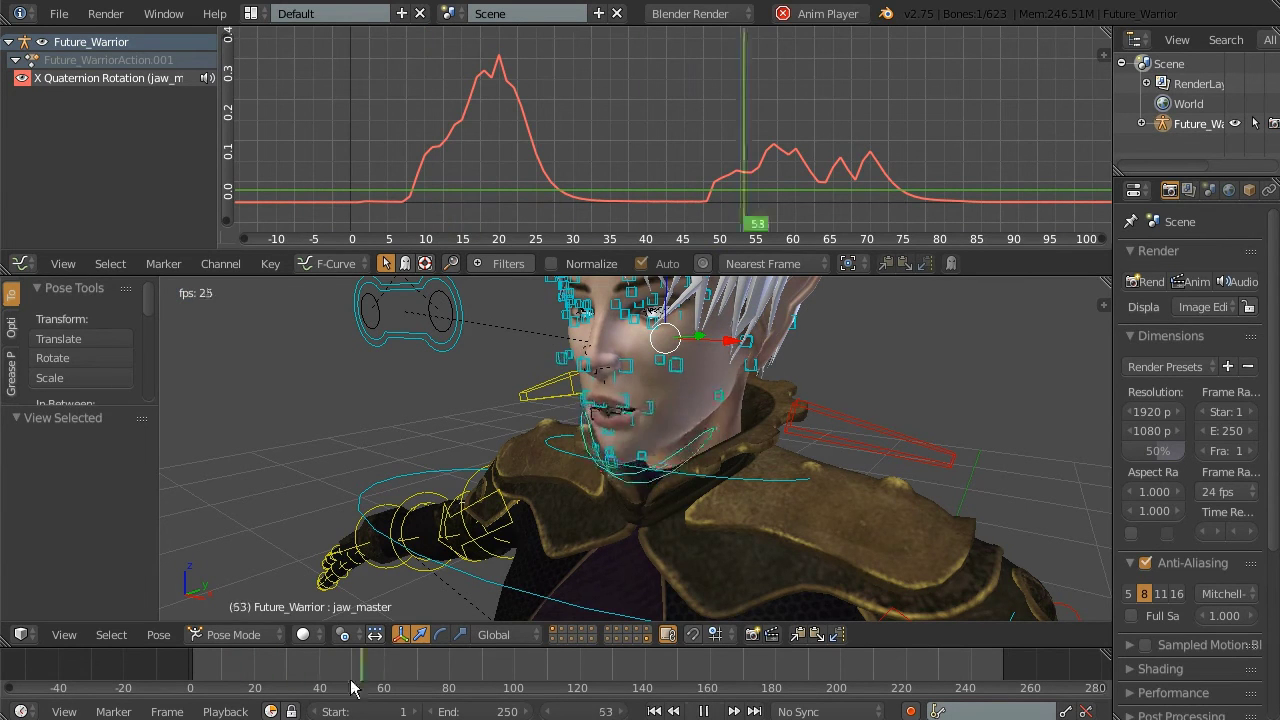
key("alt+a")
Show the F-curve sidebar and add an Envelope modifier to the jaw curve
key("n")
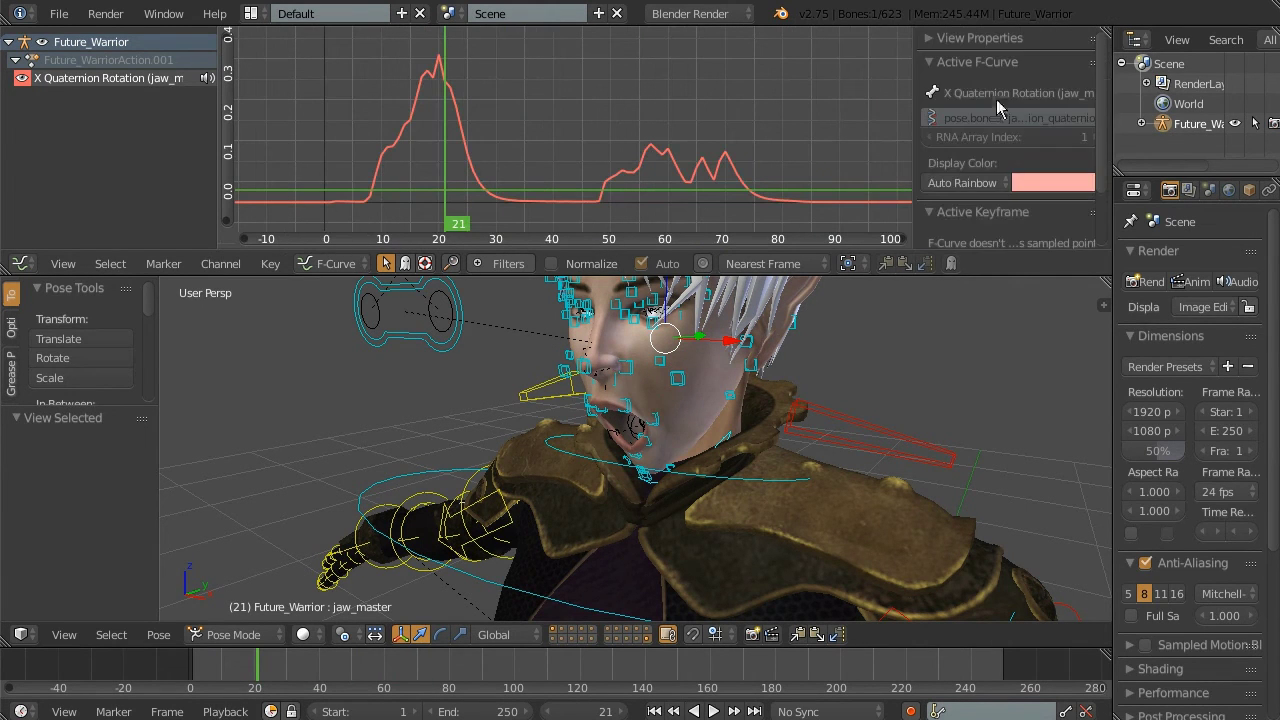
scroll(1000, 150, "down", 3)
left_click(979, 140)
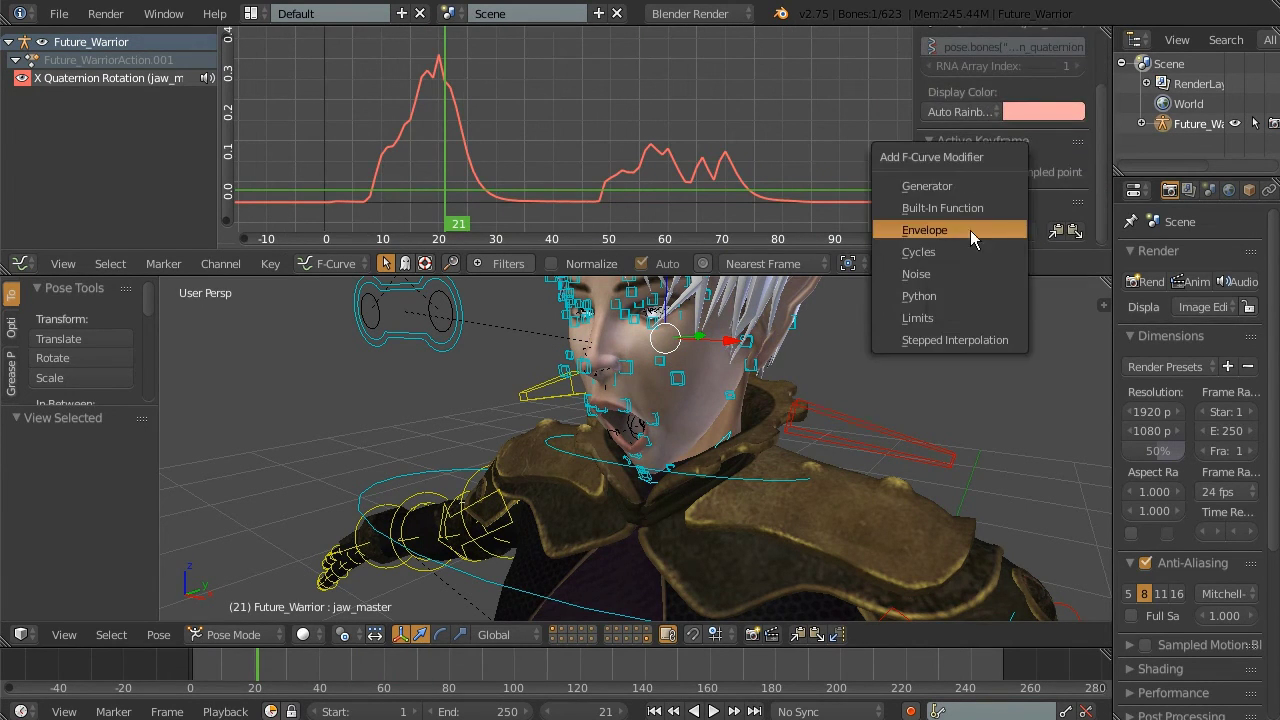
left_click(955, 222)
scroll(996, 156, "down", 2)
scroll(996, 156, "down", 2)
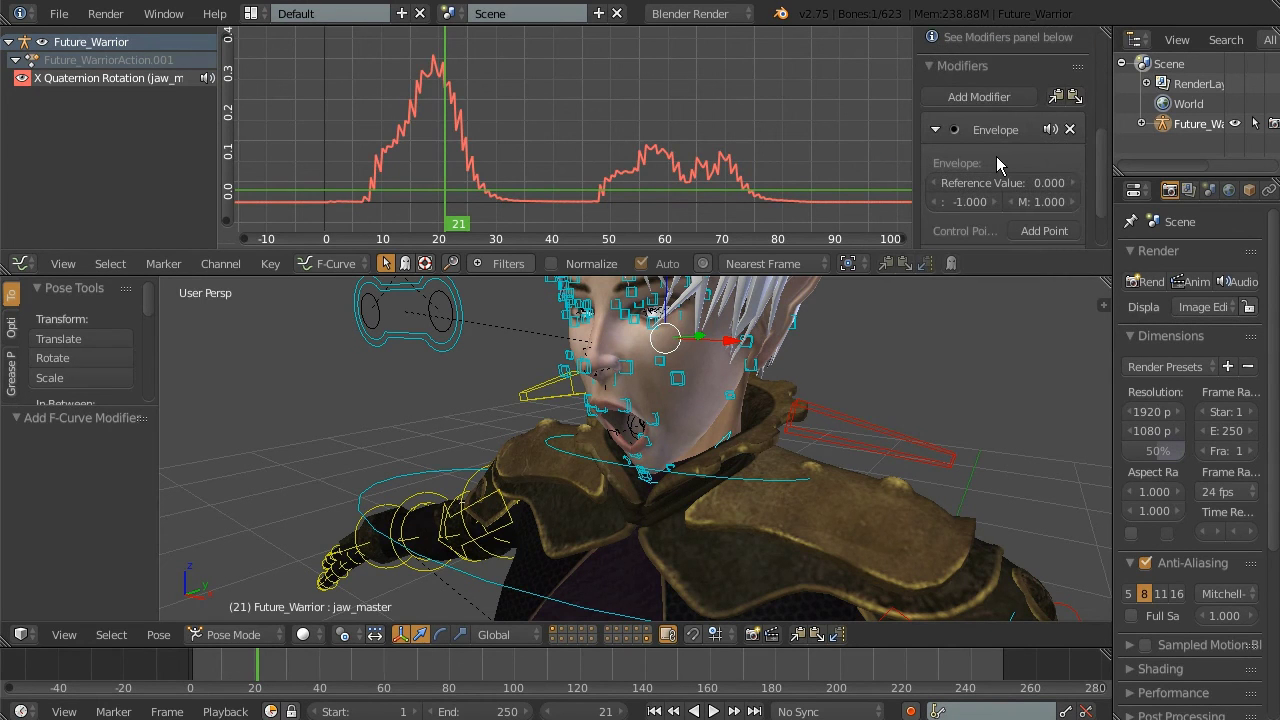
scroll(996, 156, "down", 2)
Add an envelope control point and set its min to -4.700 and max to 4.400
left_click(1040, 190)
left_click_drag(962, 161, 900, 161)
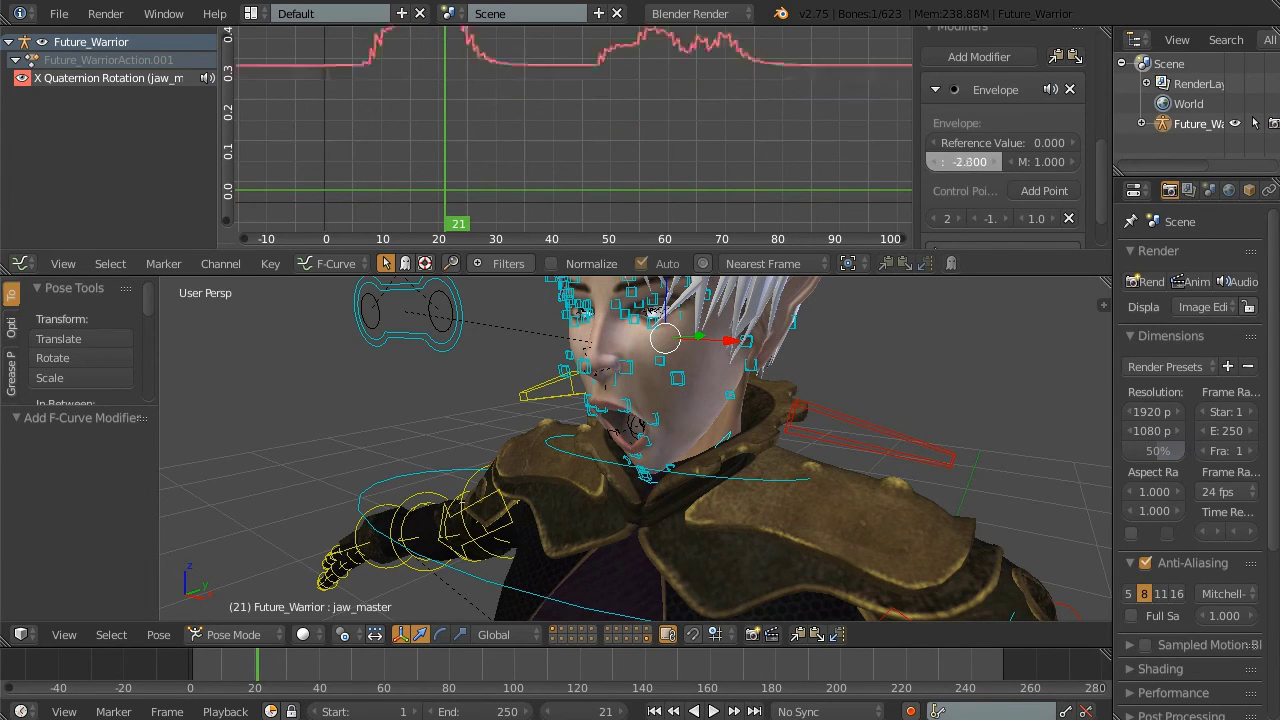
mouse_move(987, 165)
left_mouse_down()
mouse_move(940, 165)
mouse_move(1075, 165)
mouse_move(1045, 163)
left_mouse_up()
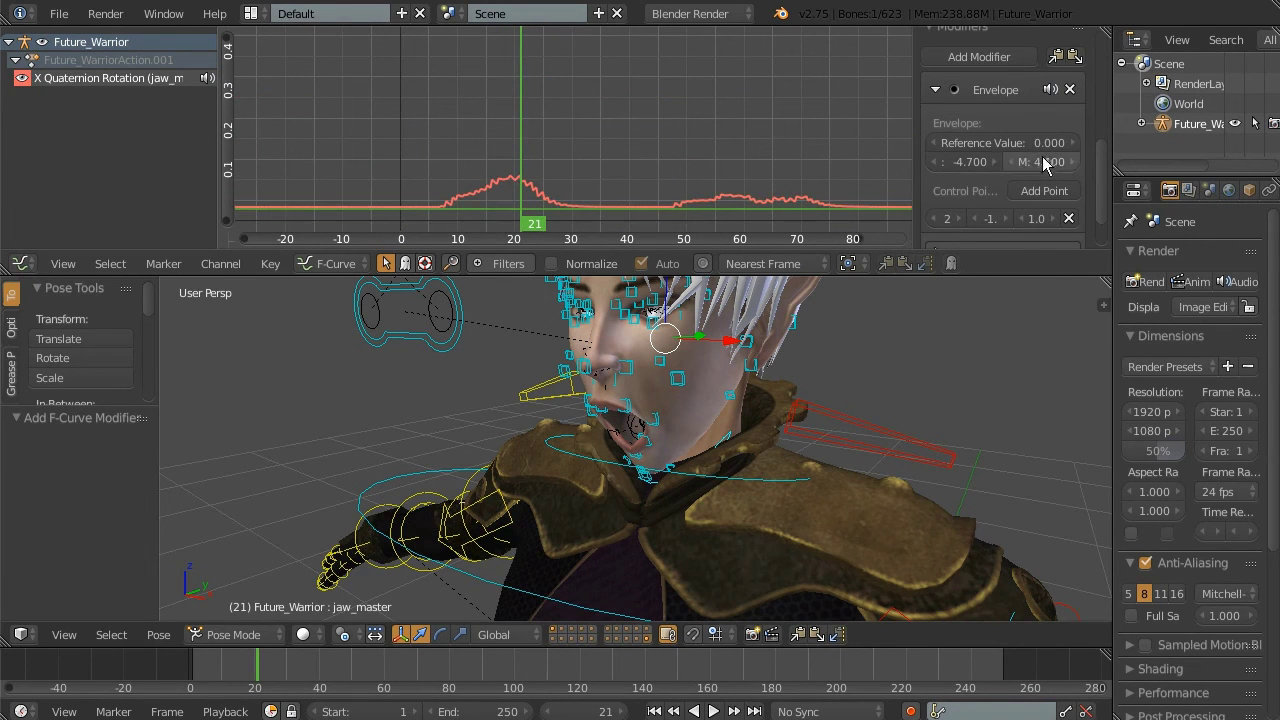
left_click_drag(964, 163, 1014, 163)
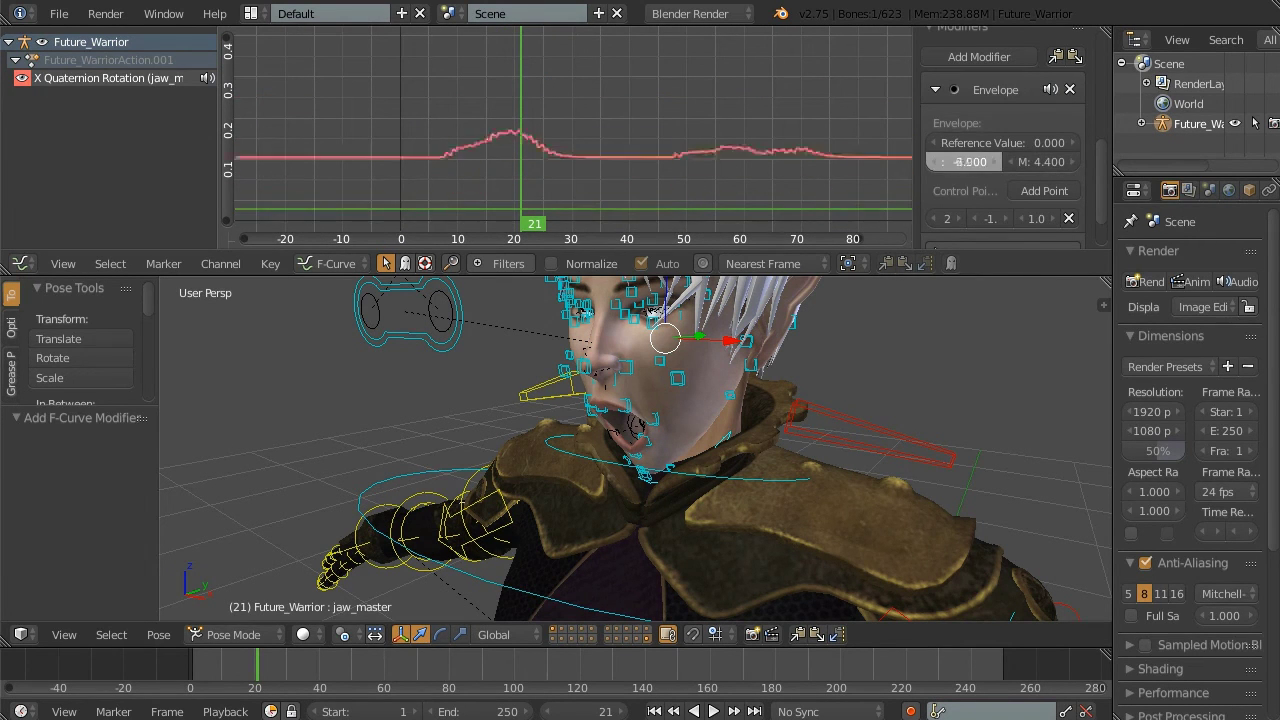
key("ctrl+z")
left_click_drag(1038, 162, 1036, 162)
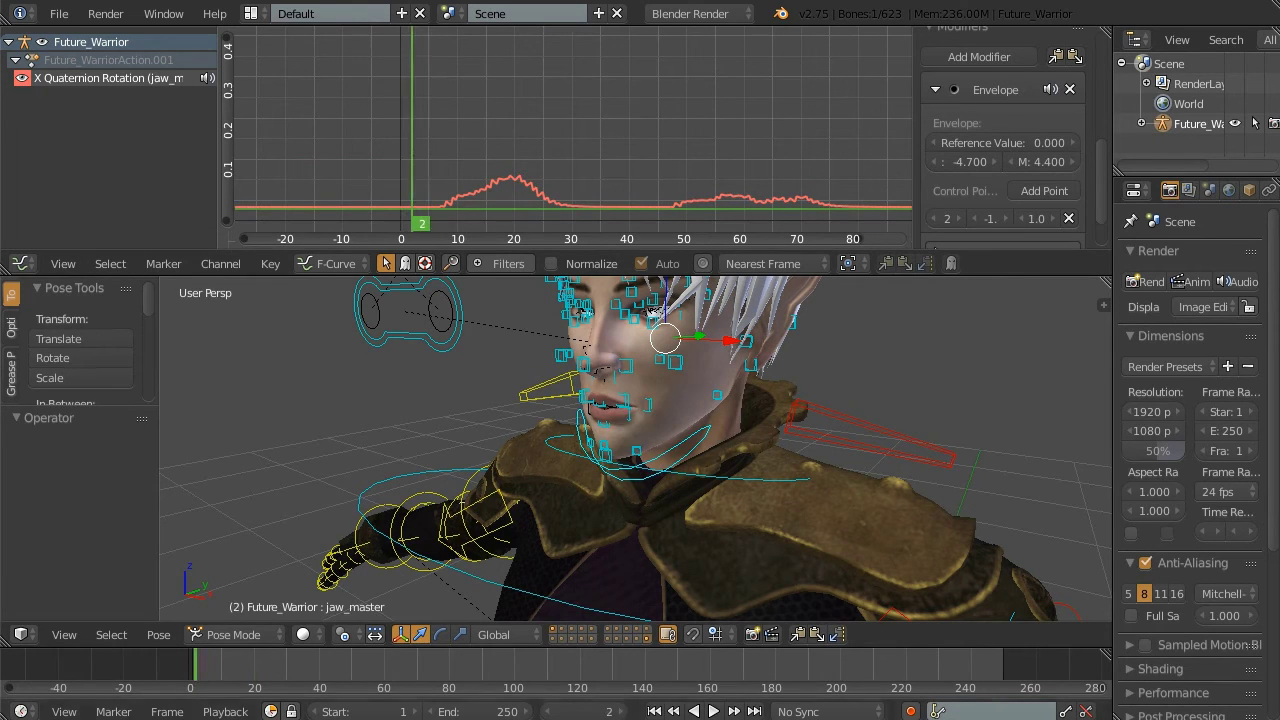
Play and scrub the jaw animation, stopping at frame 32
left_click(713, 711)
left_click_drag(840, 160, 594, 166)
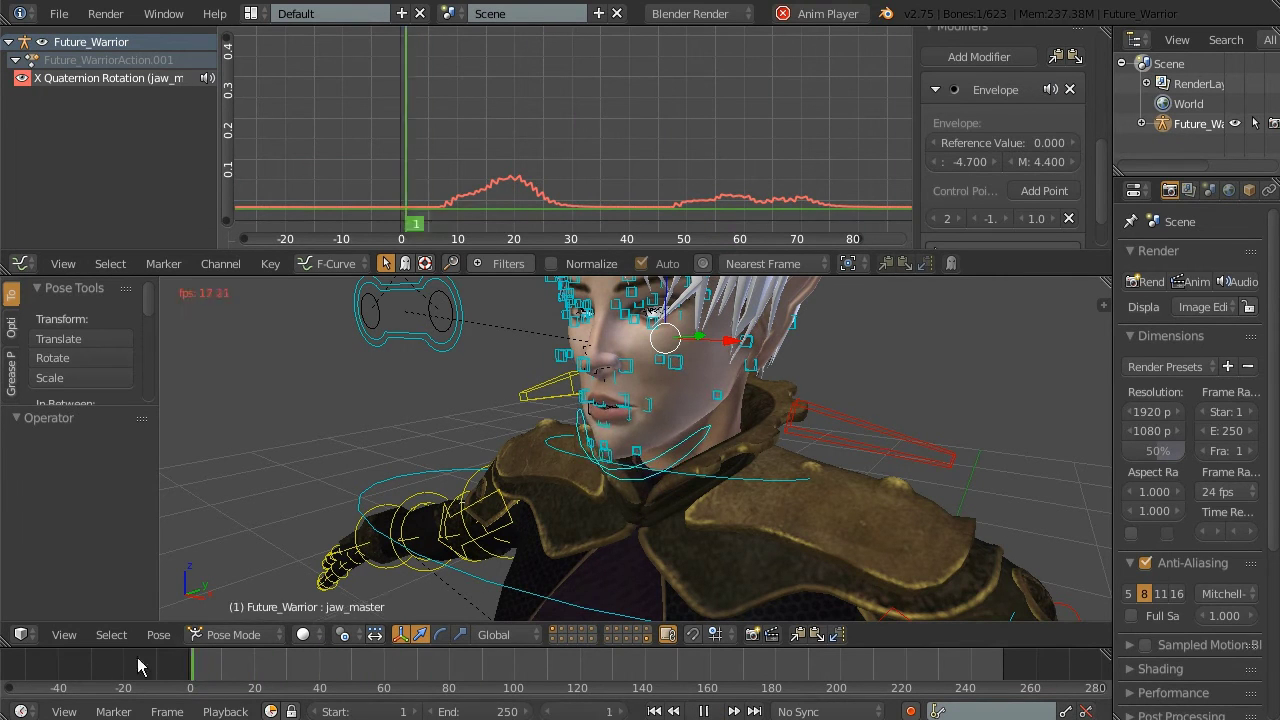
key("alt+a")
key("shift+Left")
key("Up")
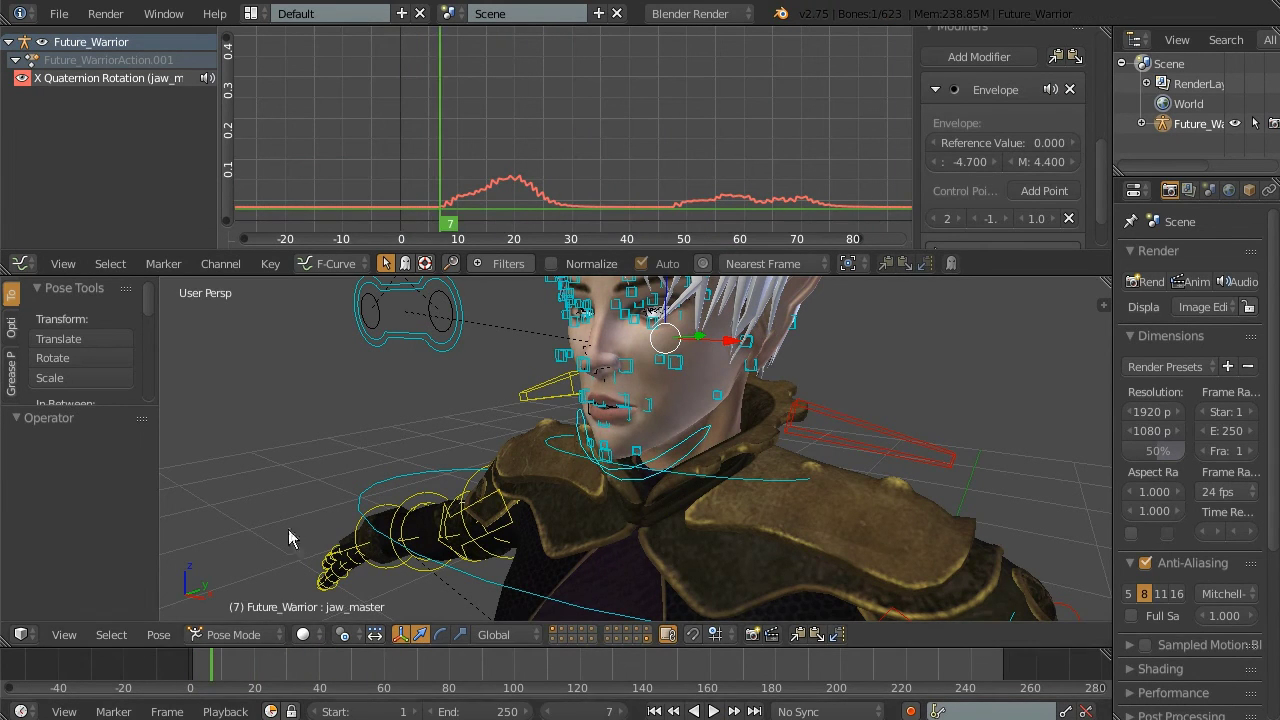
left_click(711, 711)
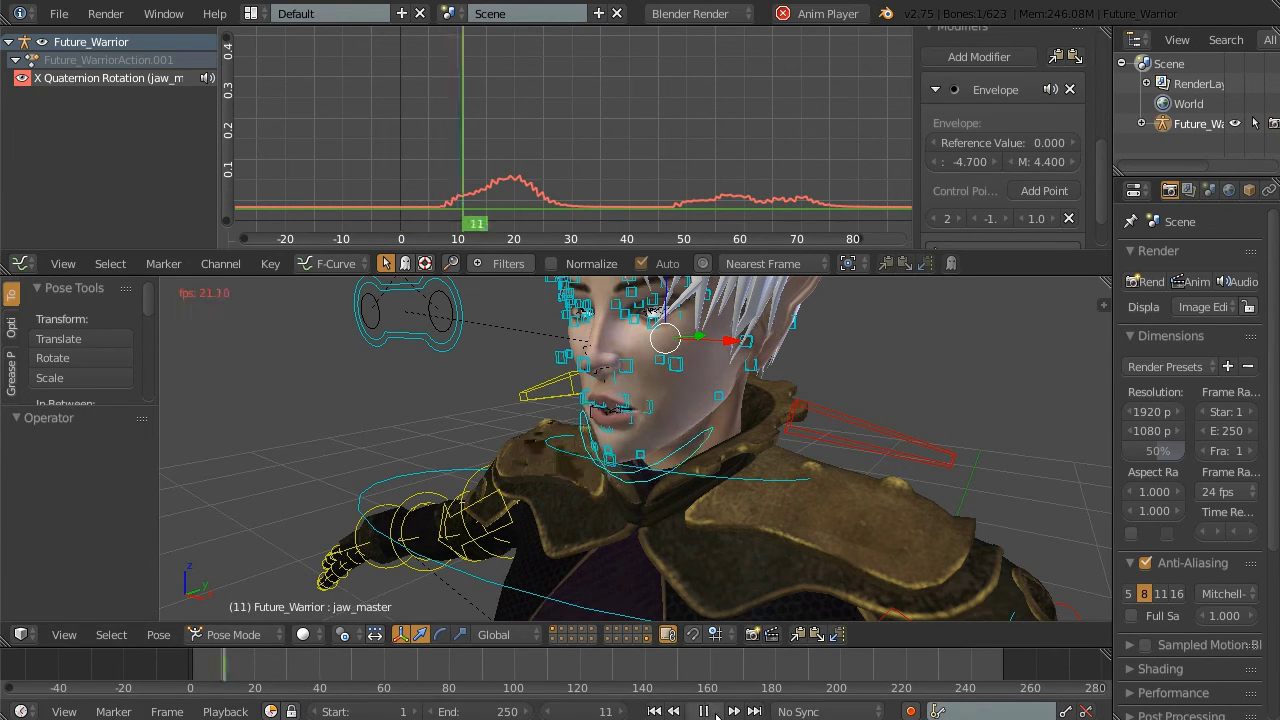
left_click(705, 711)
Raise the envelope maximum to 4.500 and replay the jaw animation from the start
left_click(1072, 161)
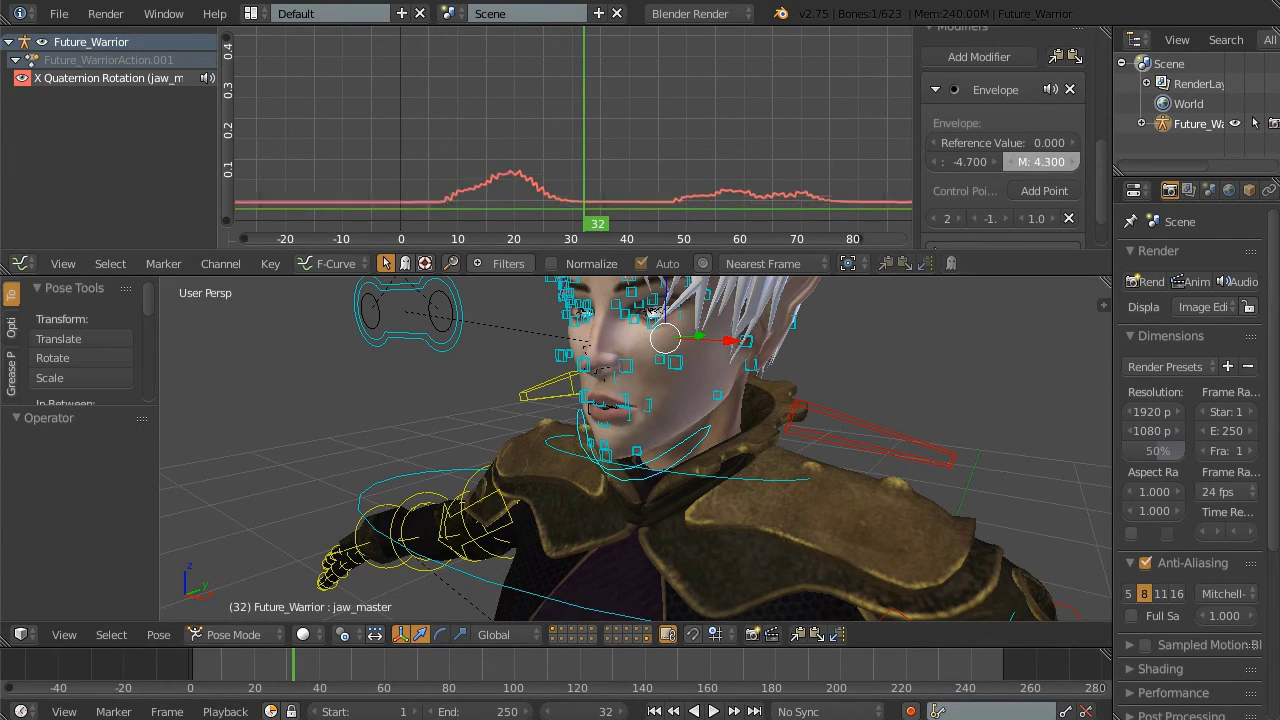
left_click(412, 160)
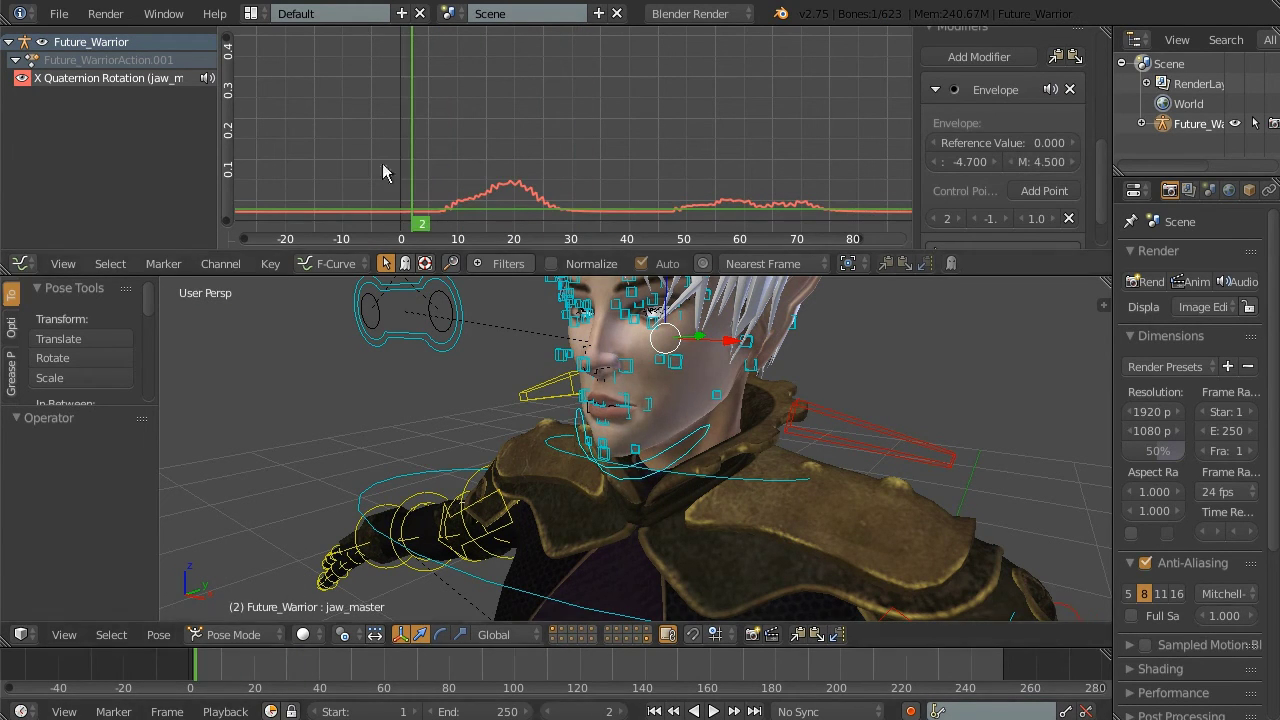
left_click(712, 711)
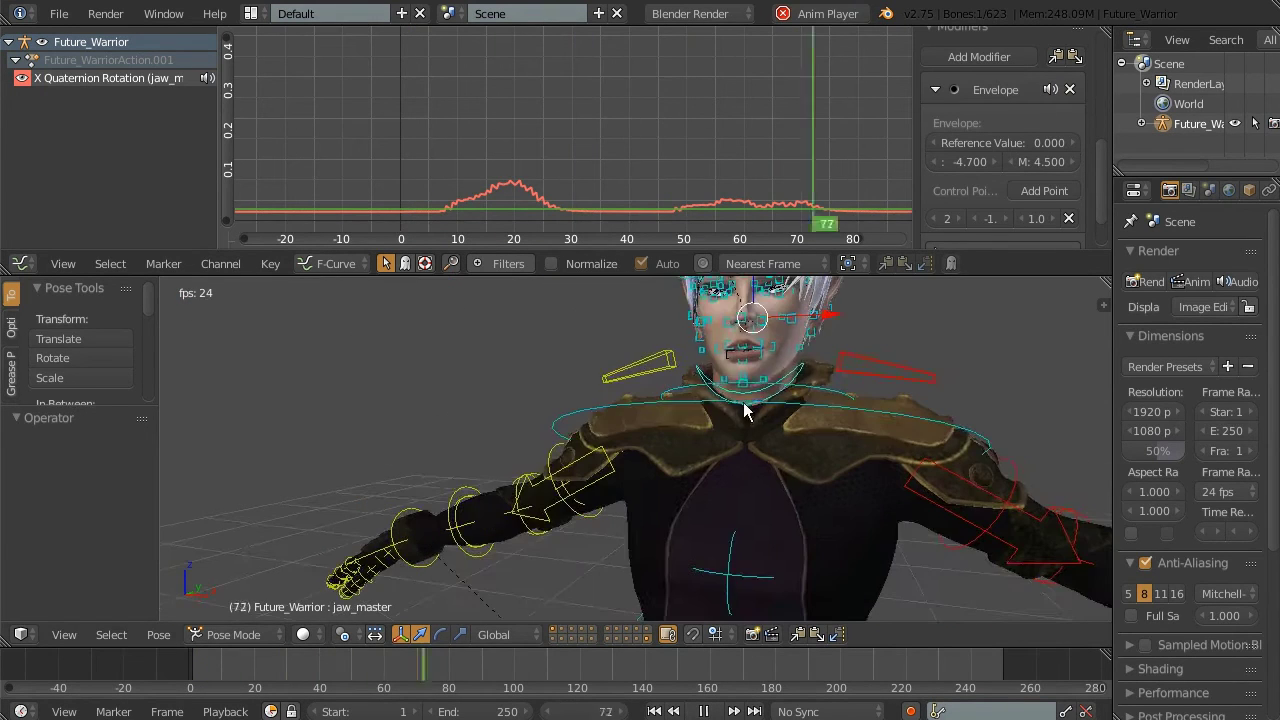
left_click(206, 675)
left_click(703, 711)
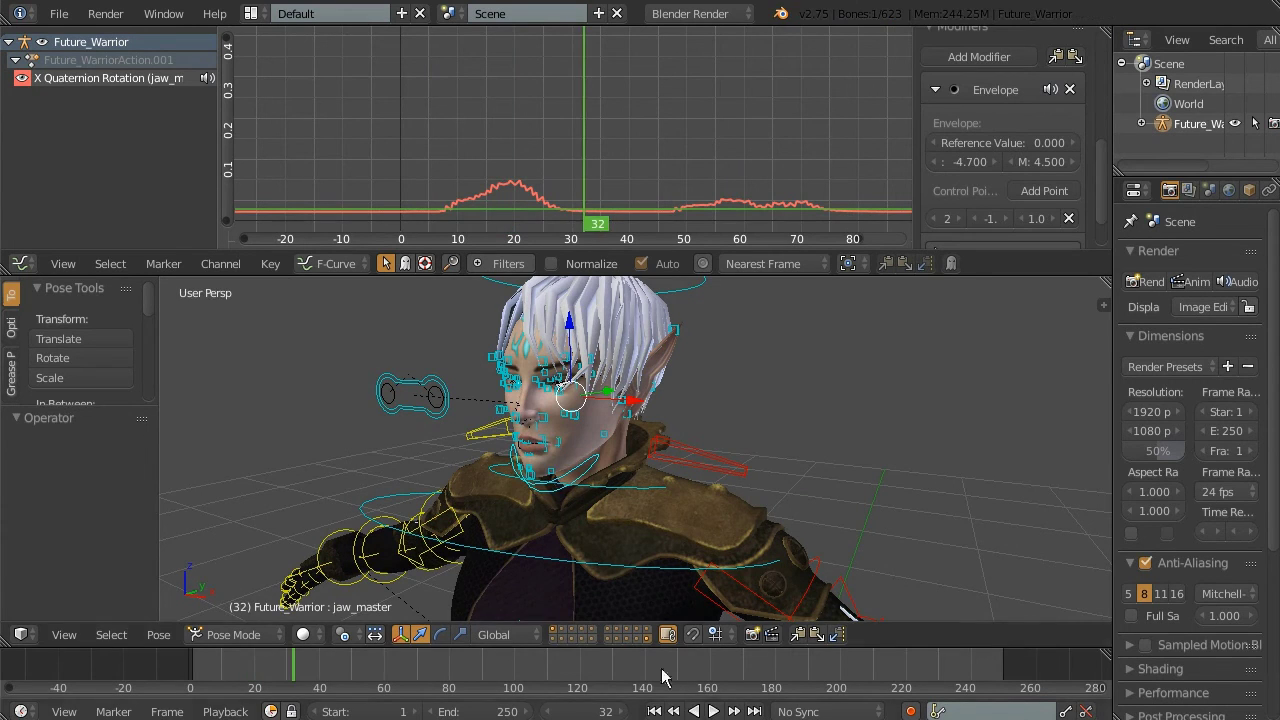
left_click(673, 711)
left_click(713, 711)
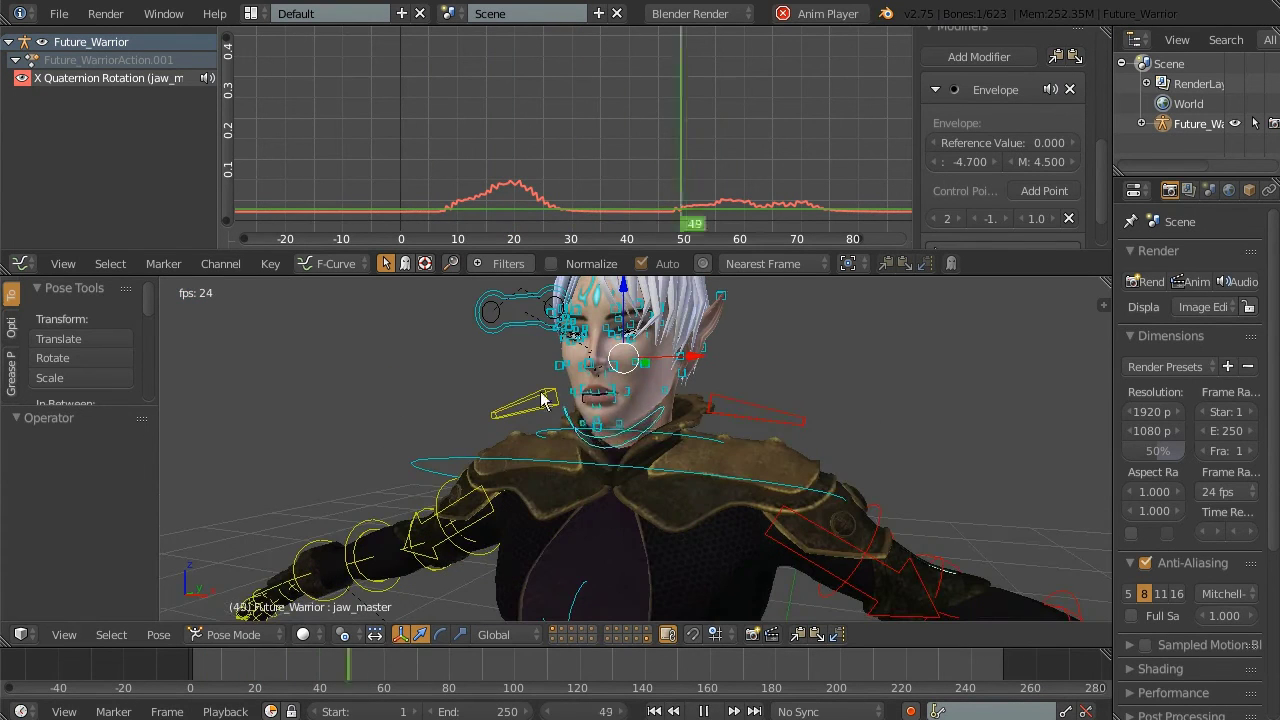
key("shift+Left")
middle_click_drag(470, 480, 563, 497)
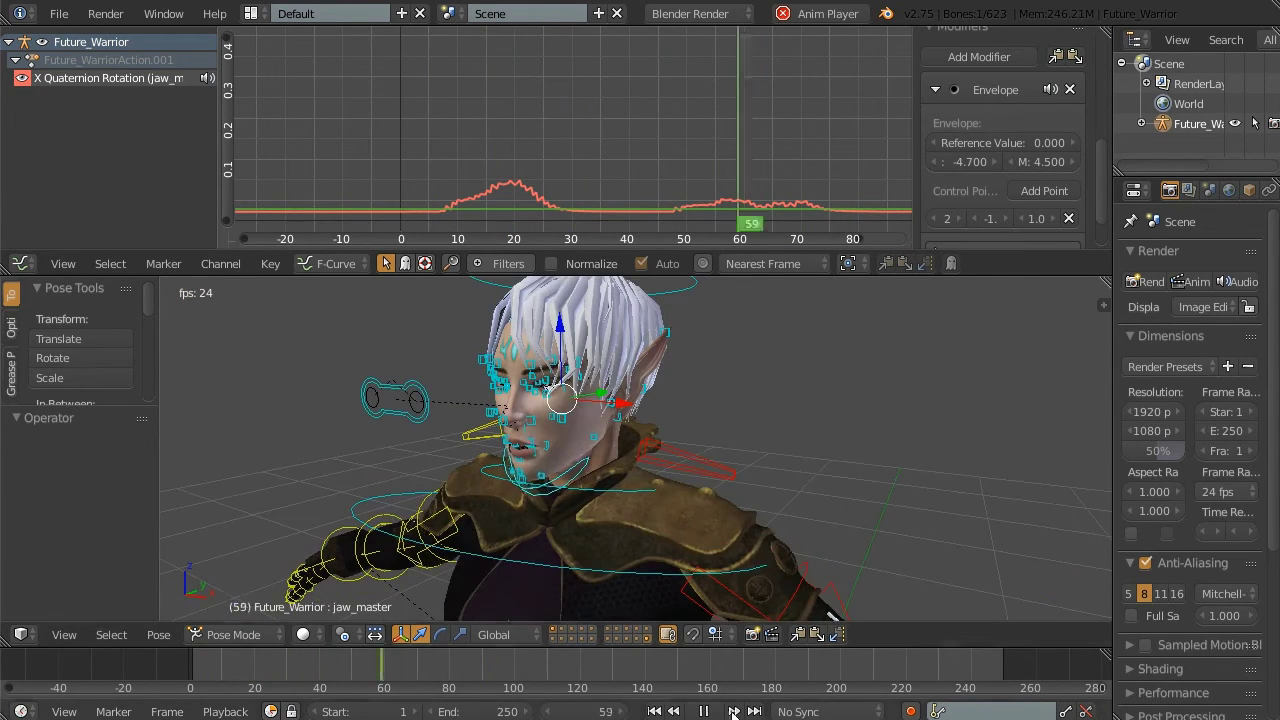
key("alt+a")
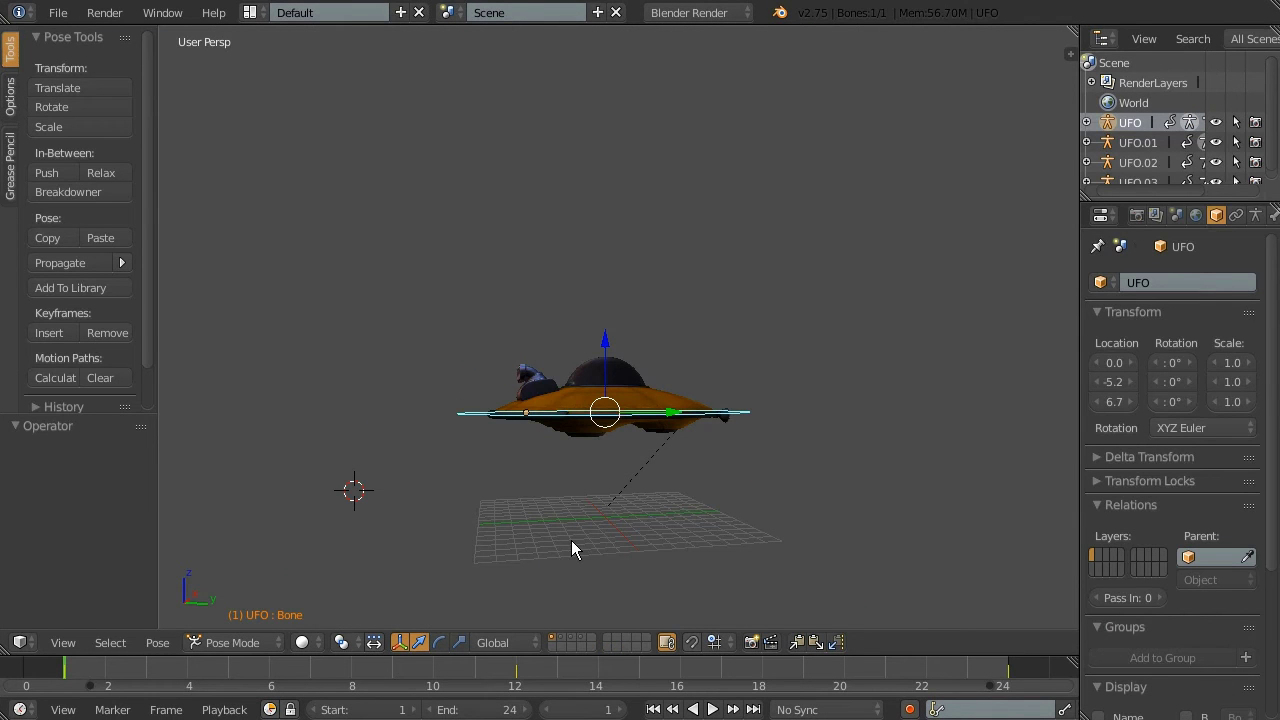
Play the UFO animation, then split the view with a Graph Editor on top
key("alt+a")
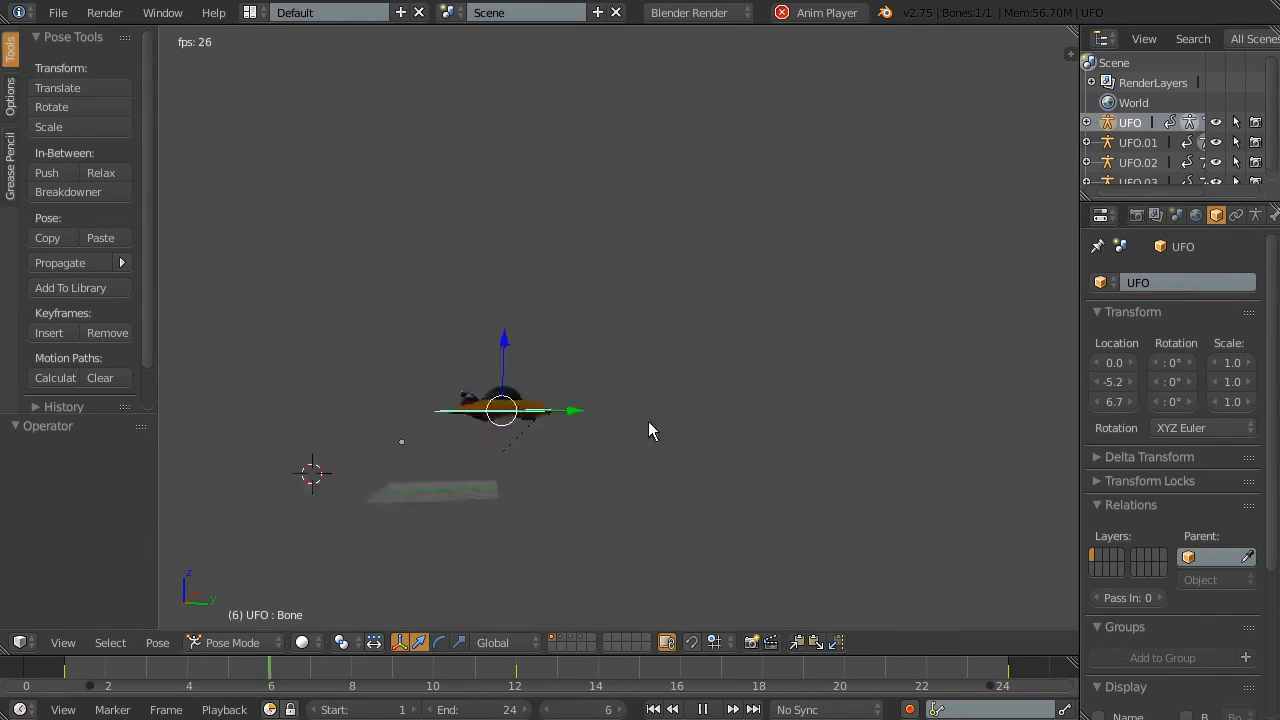
key("Escape")
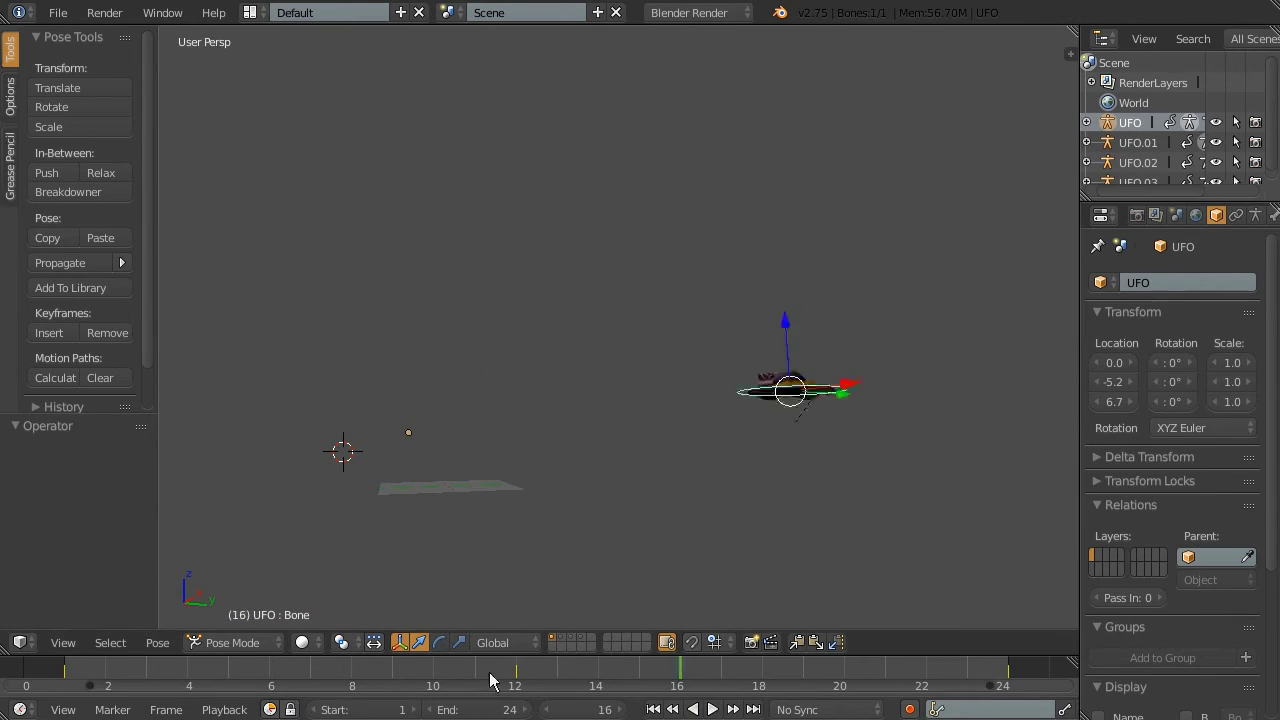
left_click_drag(1072, 50, 1077, 287)
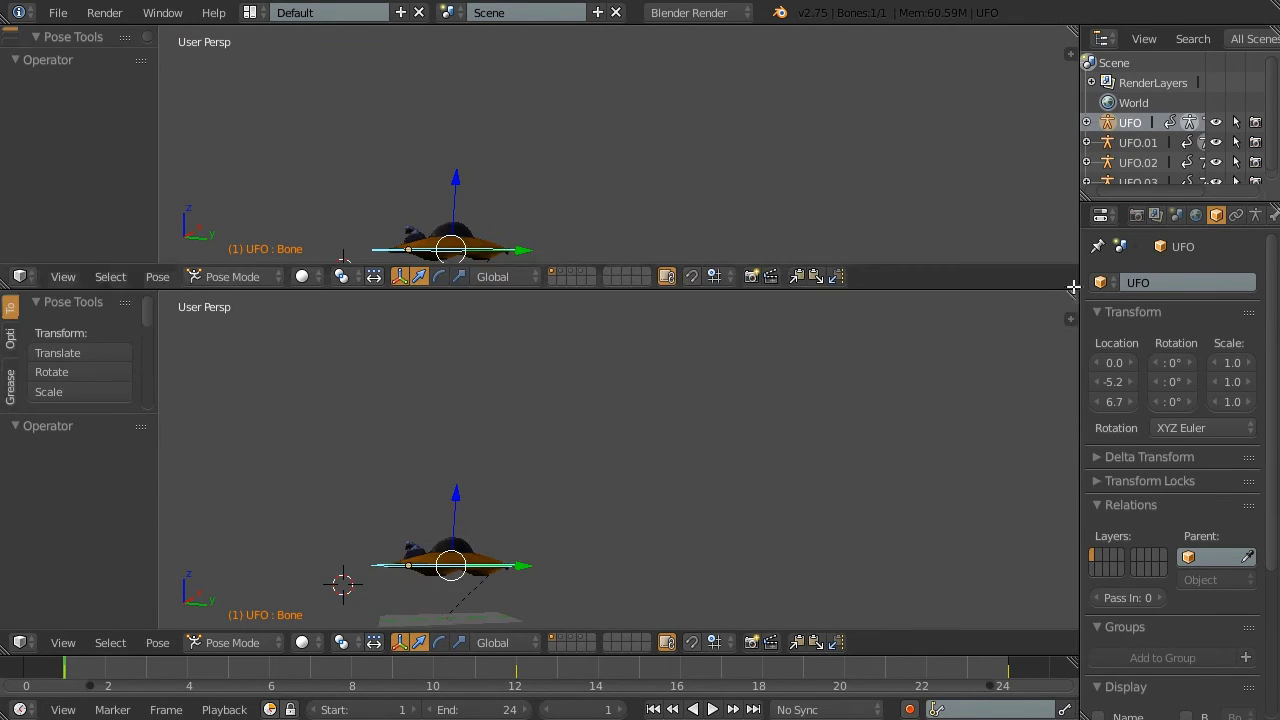
left_click(19, 276)
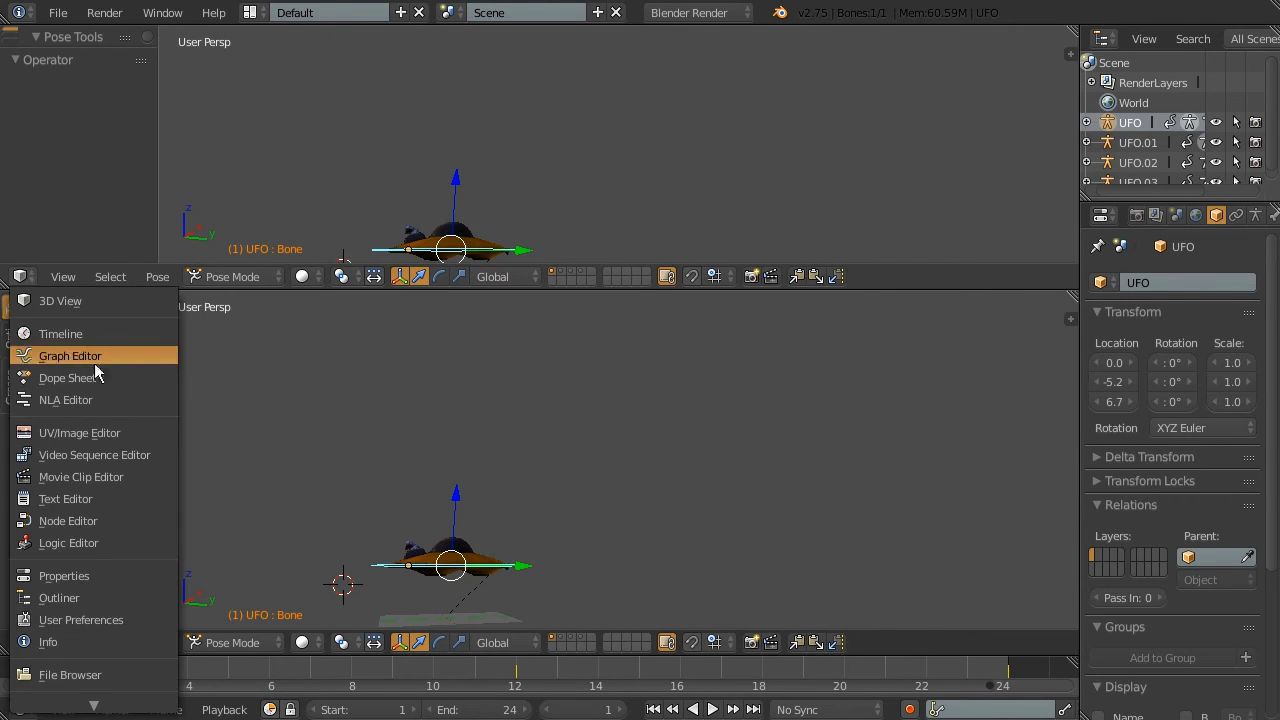
left_click(94, 360)
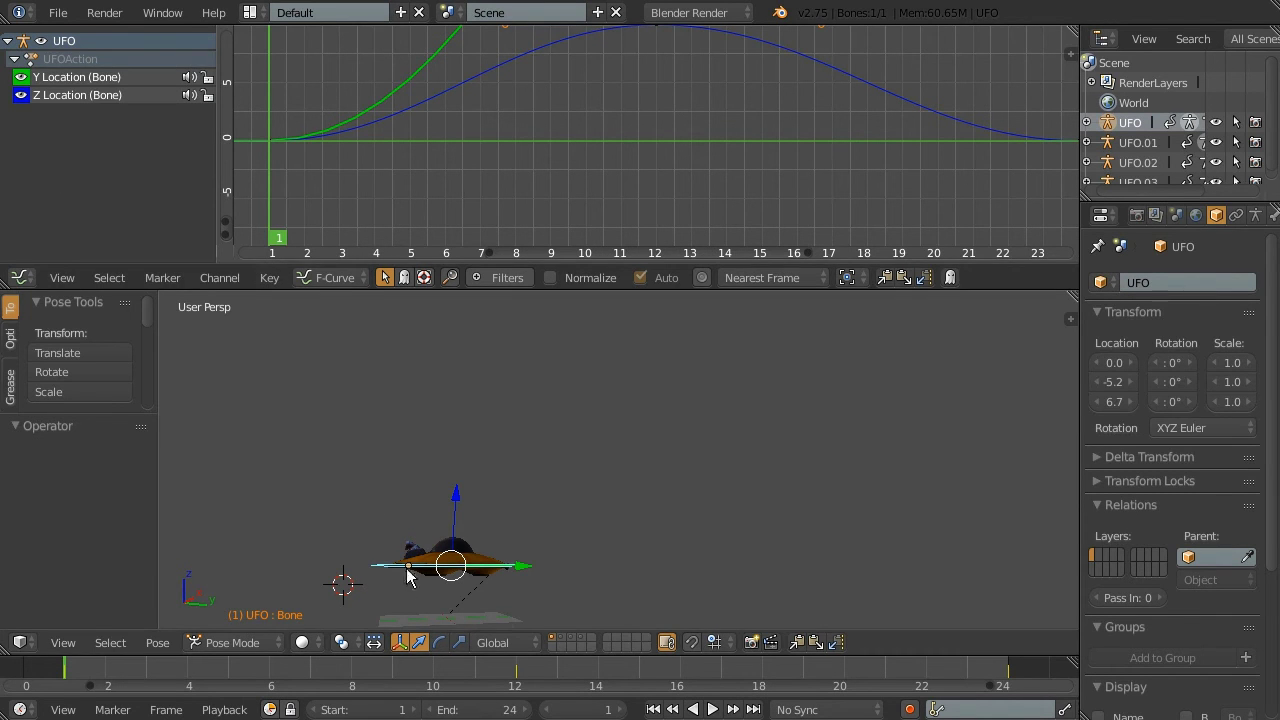
Frame the UFO's Y and Z location curves to fit the graph view
middle_click_drag(392, 480, 93, 104)
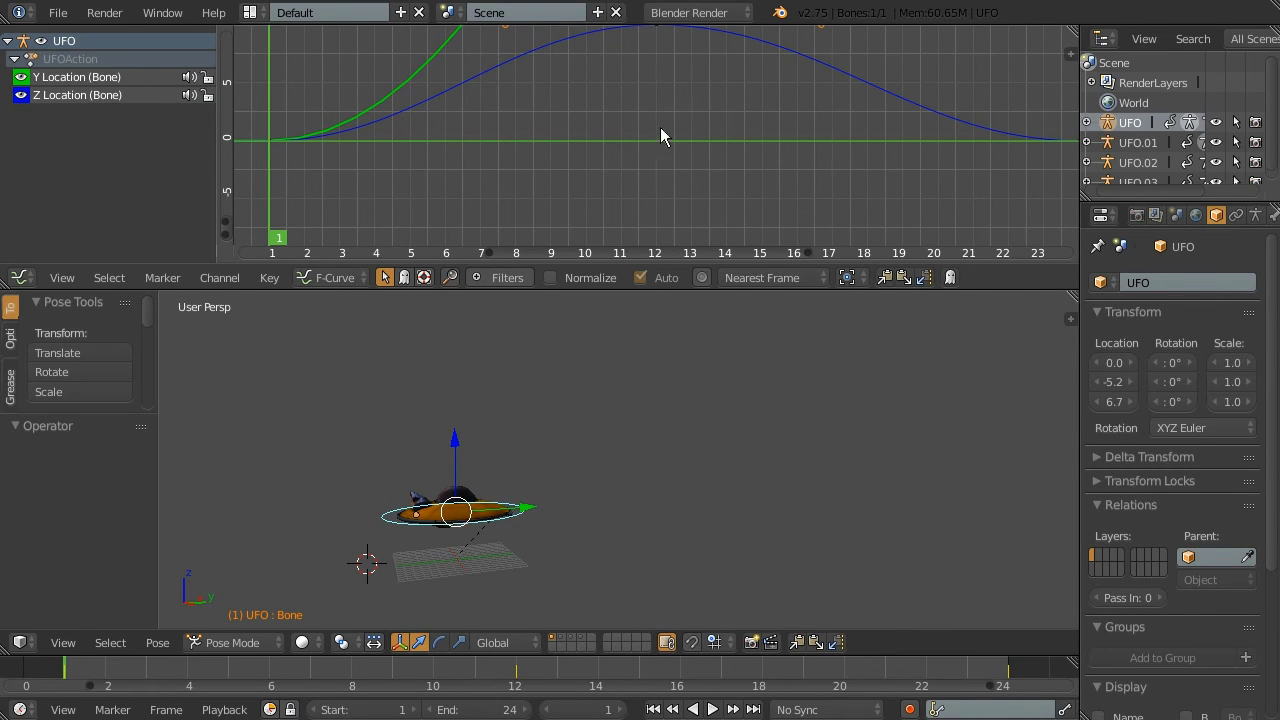
mouse_move(616, 125)
middle_mouse_down()
mouse_move(662, 165)
mouse_move(677, 149)
mouse_move(657, 109)
mouse_move(763, 154)
mouse_move(720, 92)
mouse_move(646, 89)
mouse_move(629, 106)
mouse_move(654, 123)
mouse_move(634, 176)
mouse_move(654, 141)
mouse_move(593, 168)
middle_mouse_up()
key("KP_Decimal")
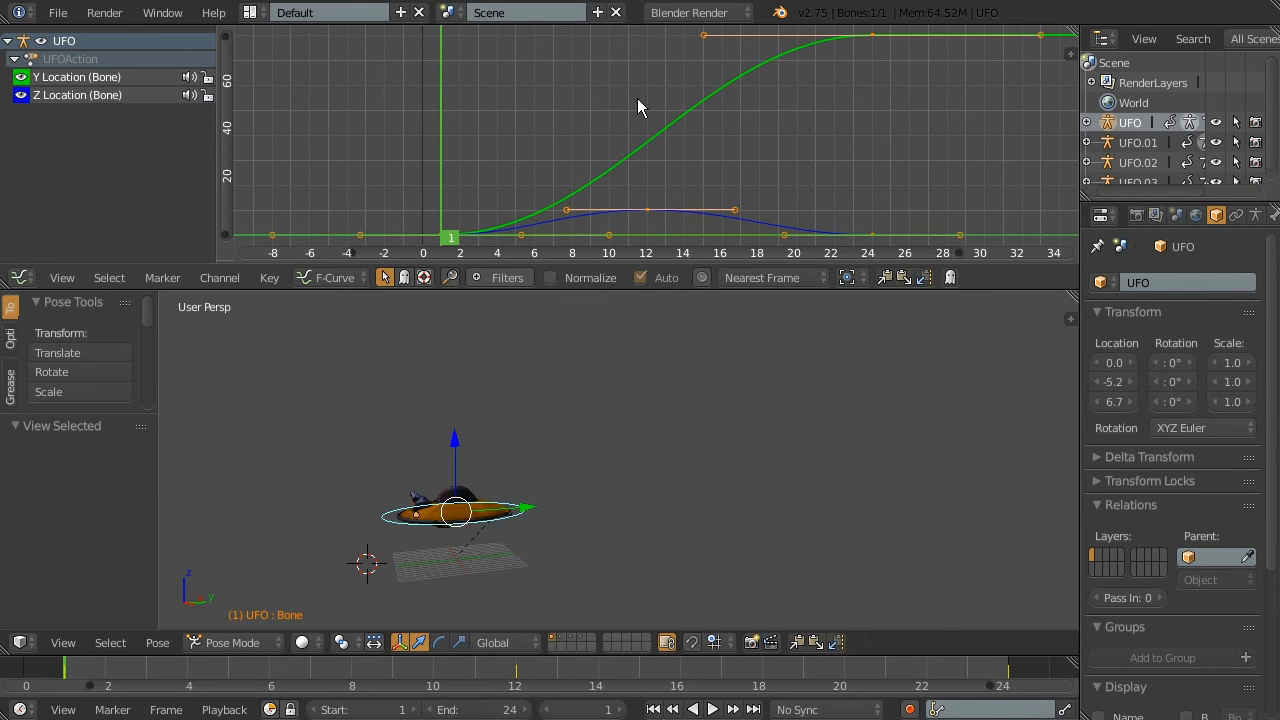
Select the Y and Z Location curves in turn and play the UFO animation
left_click(40, 79)
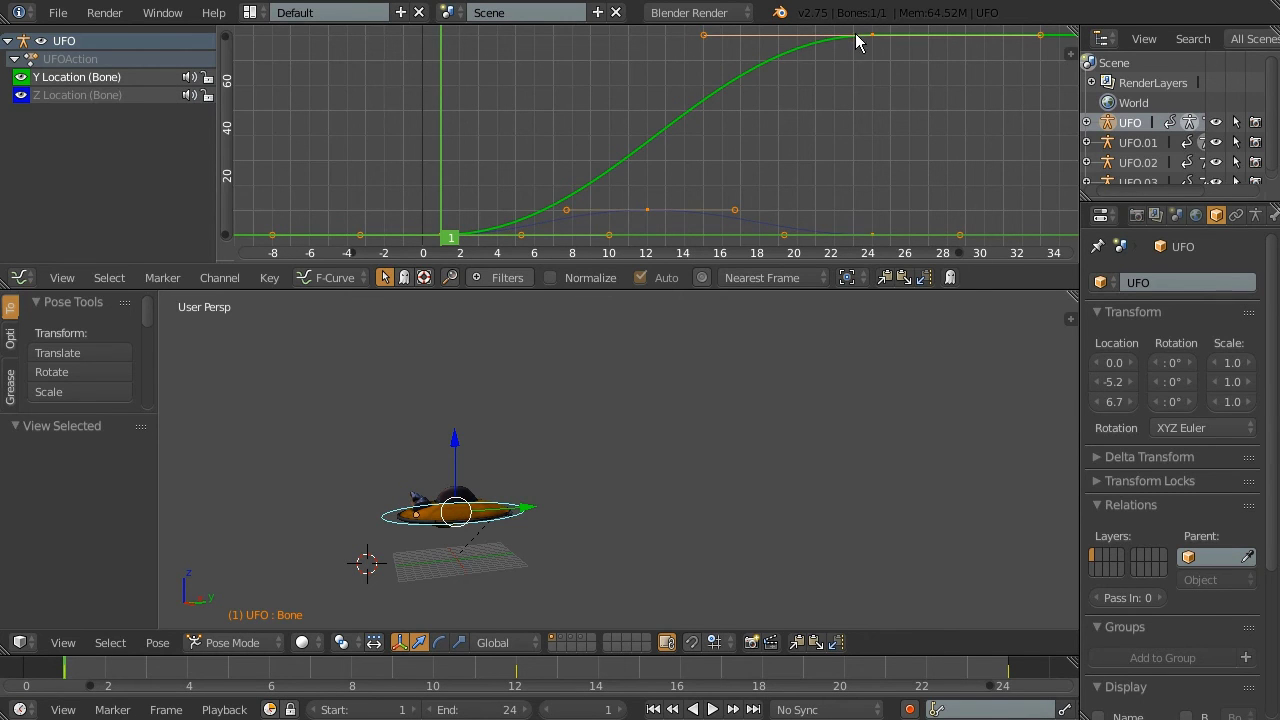
left_click(98, 96)
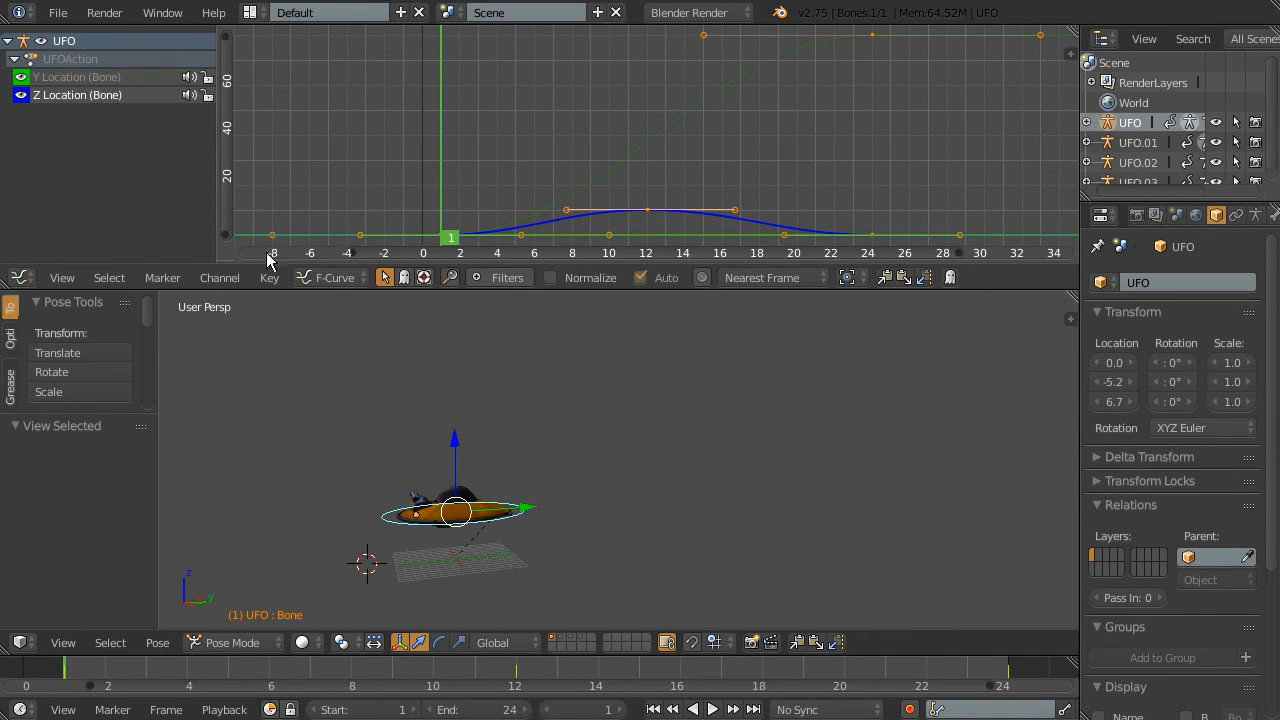
key("alt+a")
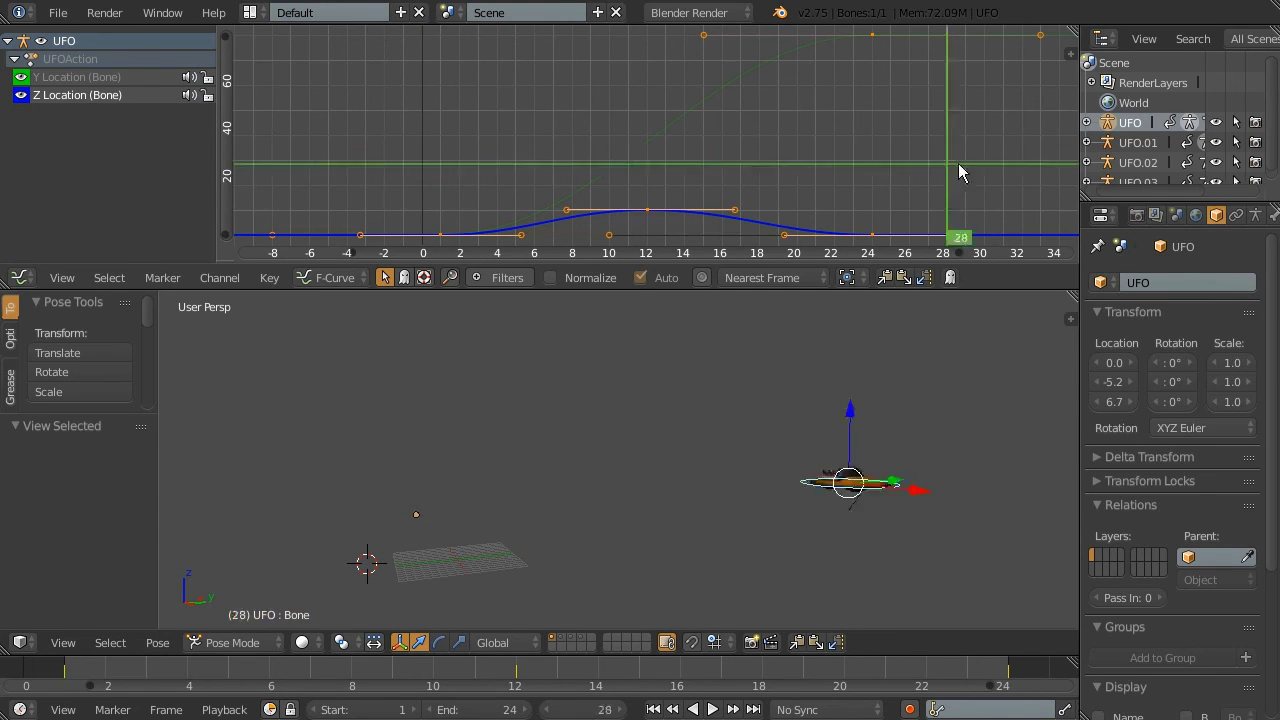
mouse_move(1006, 150)
left_mouse_down()
mouse_move(678, 160)
mouse_move(487, 190)
left_mouse_up()
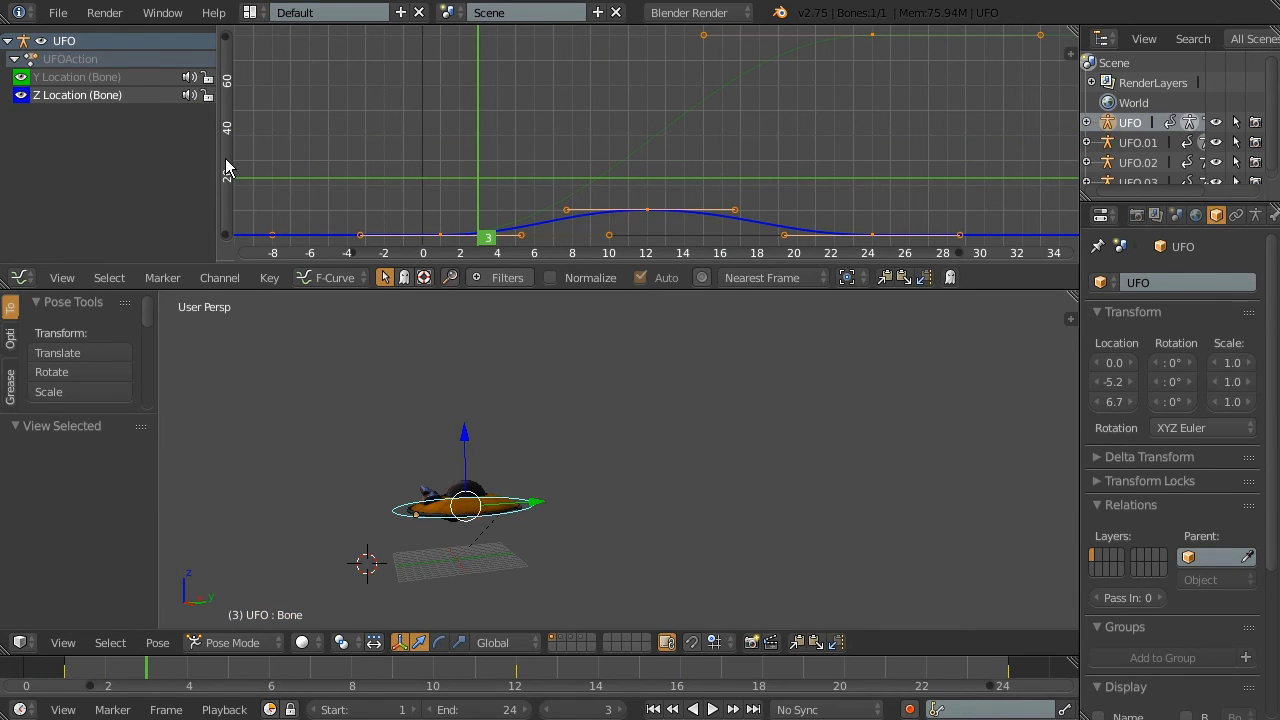
Select the Y Location curve, show the Transform panel, and move from frame 1 to frame 15
left_click(98, 77)
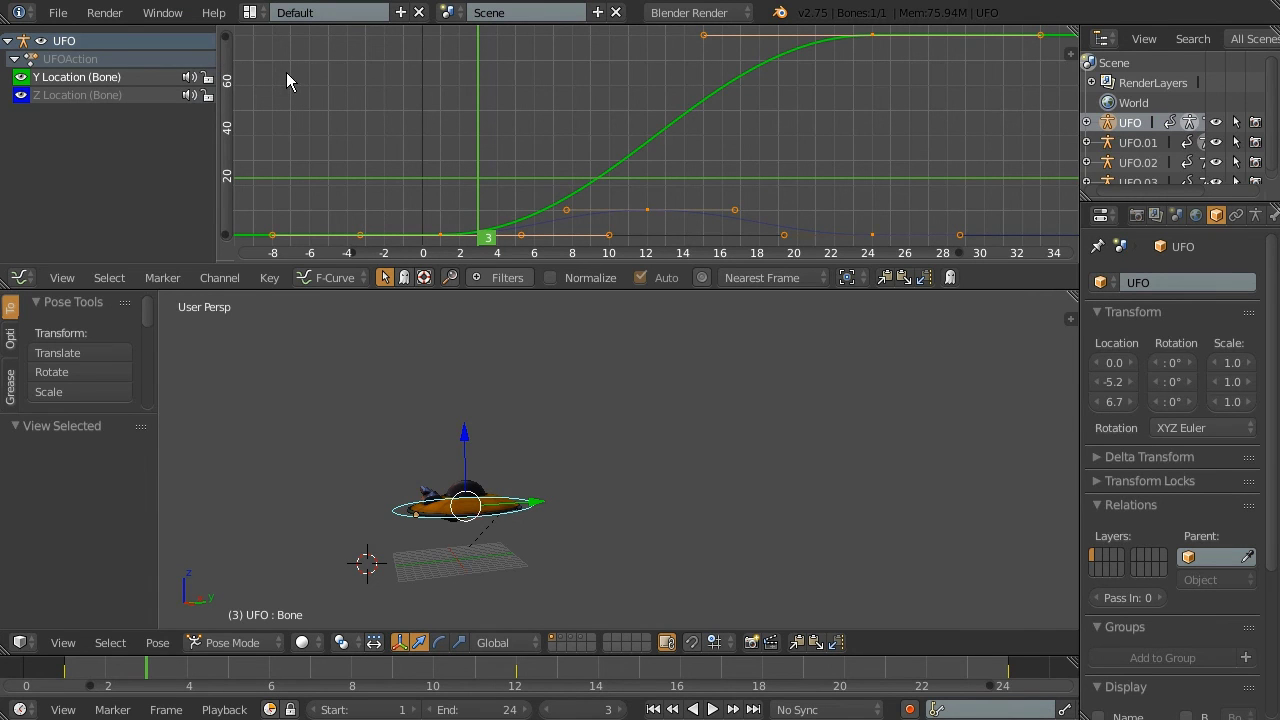
key("n")
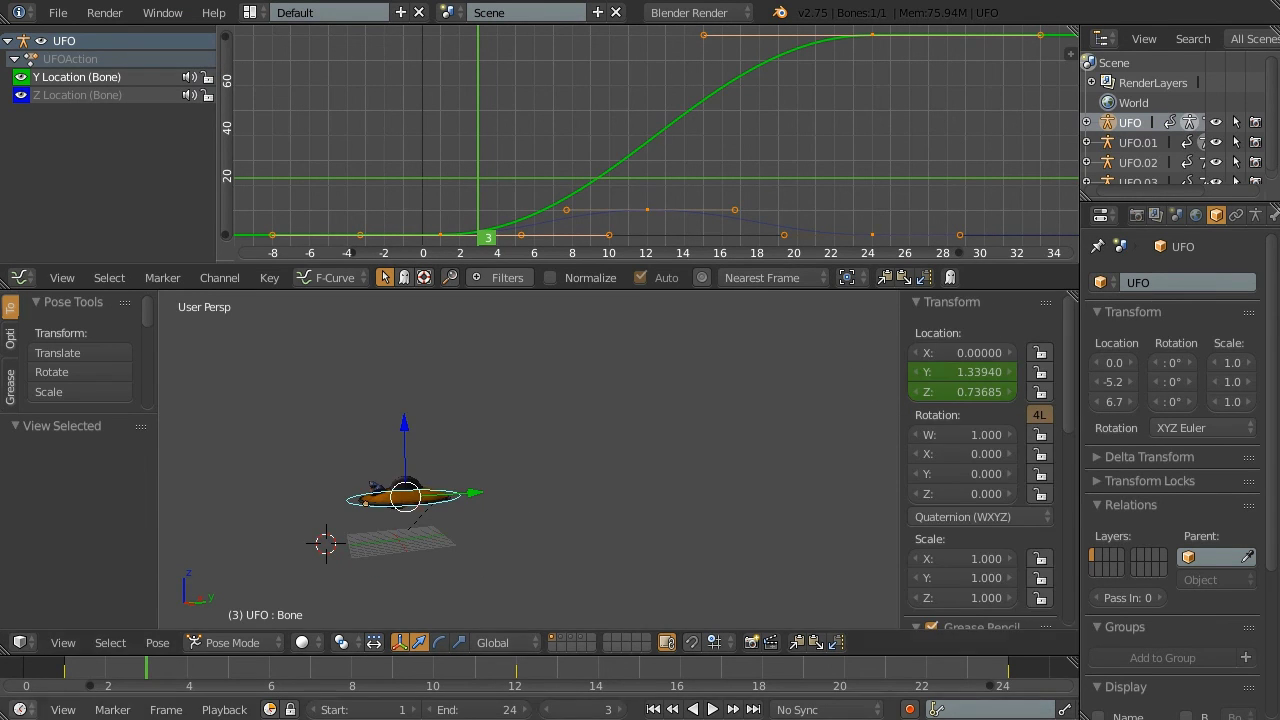
key("shift+Left")
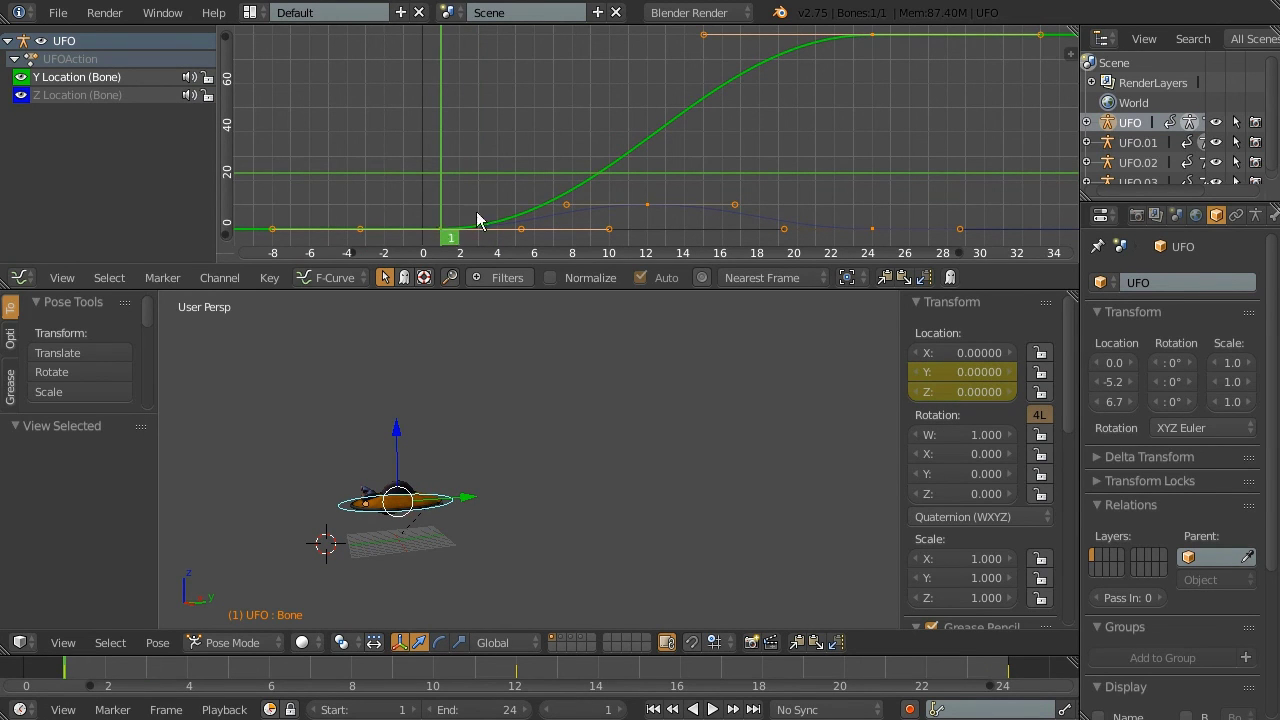
left_click(508, 226)
left_click(703, 69)
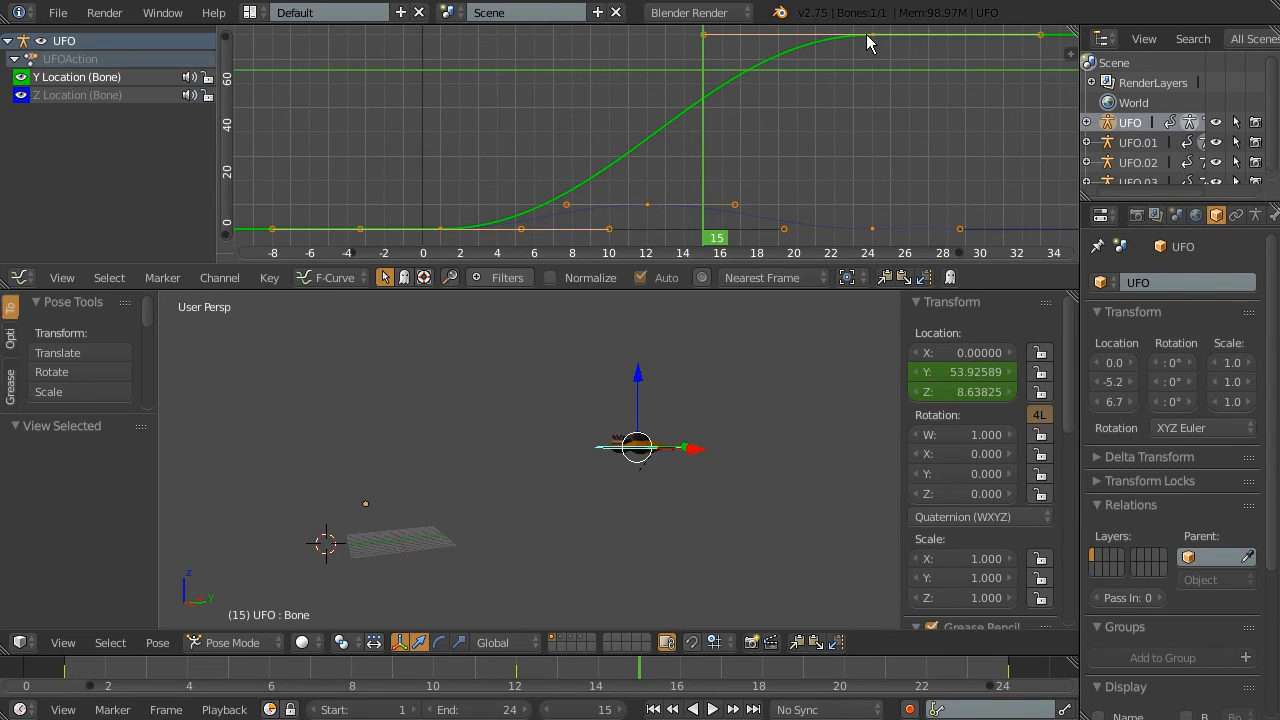
Compare the UFO's Transform values at frames 24, 14 and 11, finishing on frame 10
key("shift+Right")
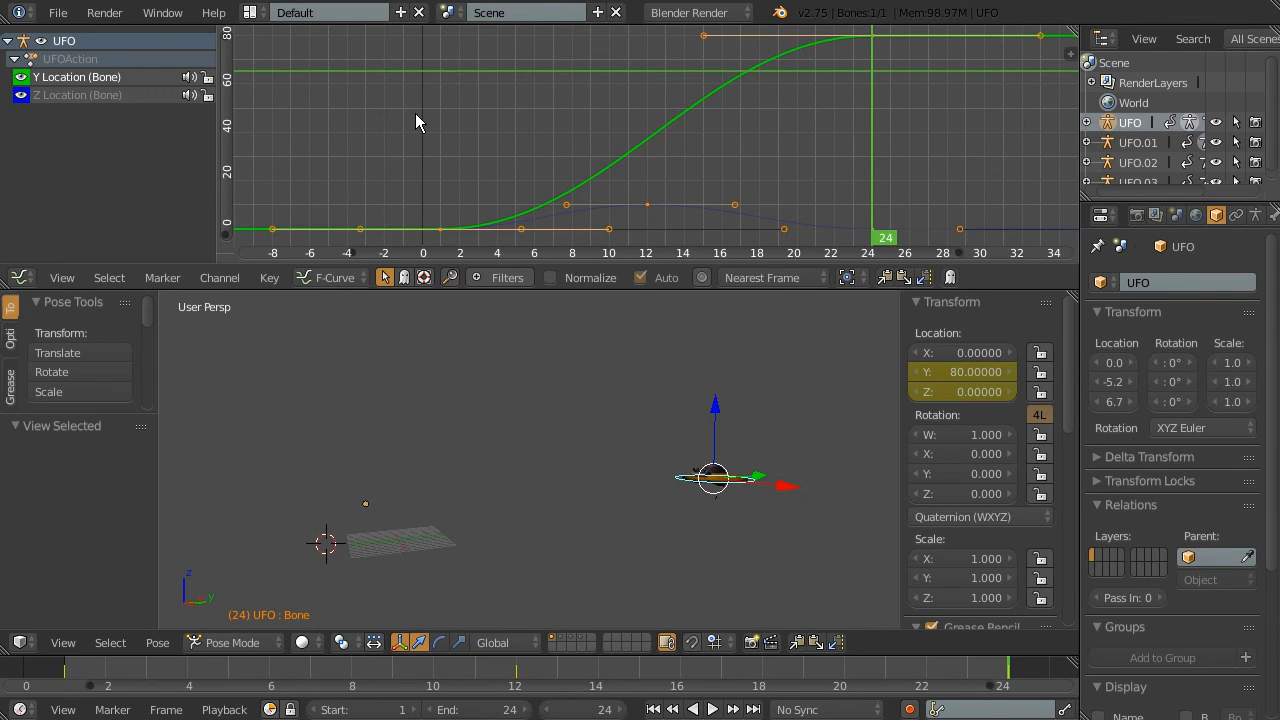
left_click(684, 177)
key("a")
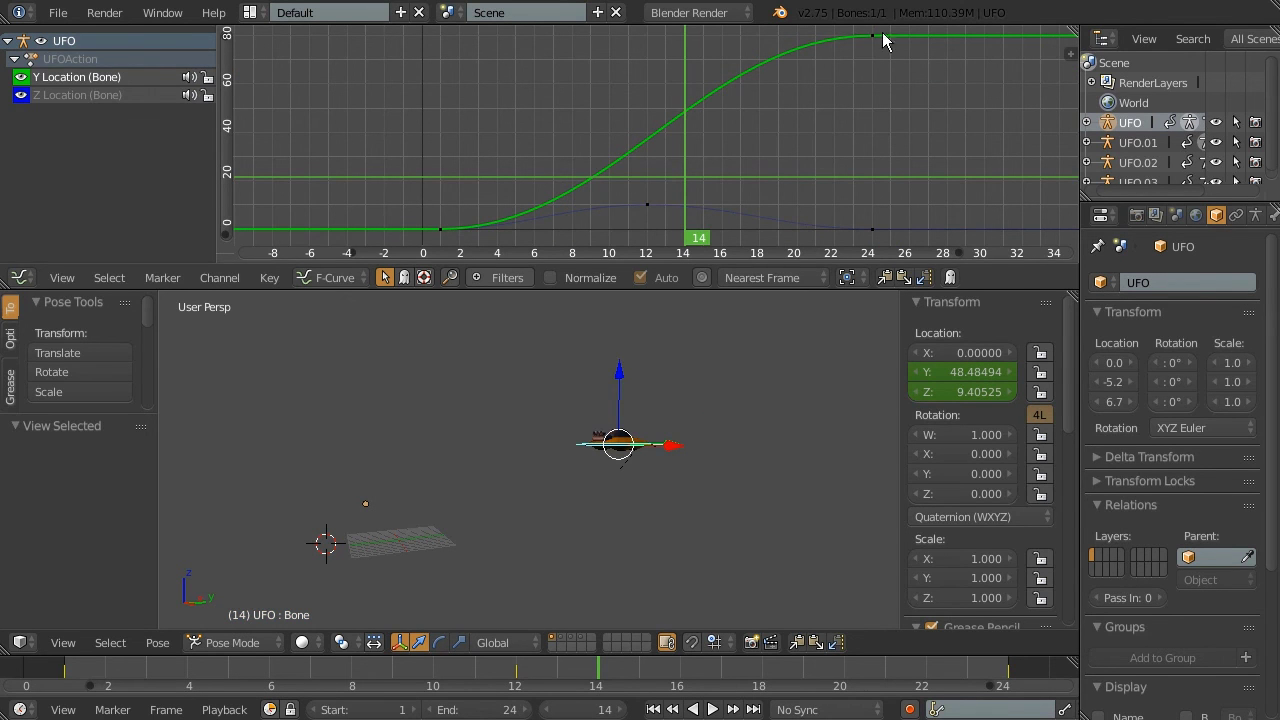
left_click_drag(400, 680, 456, 680)
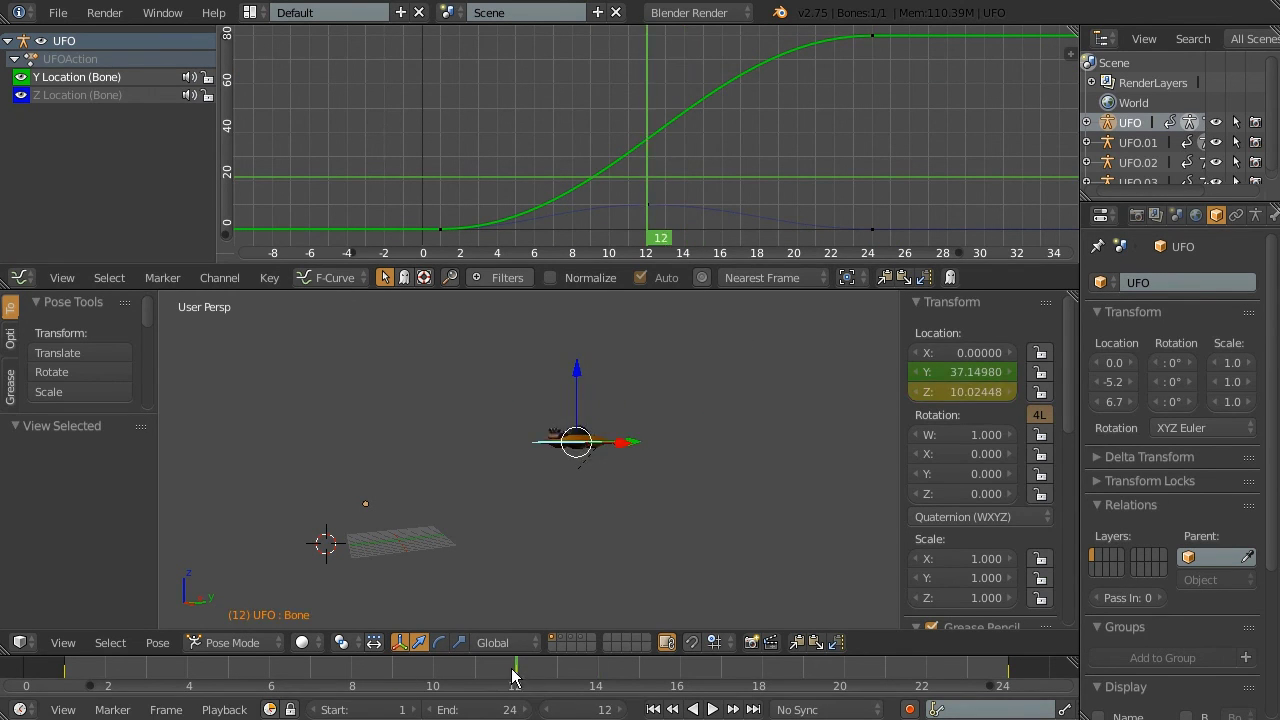
left_click(608, 178)
Select the Z Location curve's frame-12 keyframe and scrub the current frame to 8
right_click(633, 204)
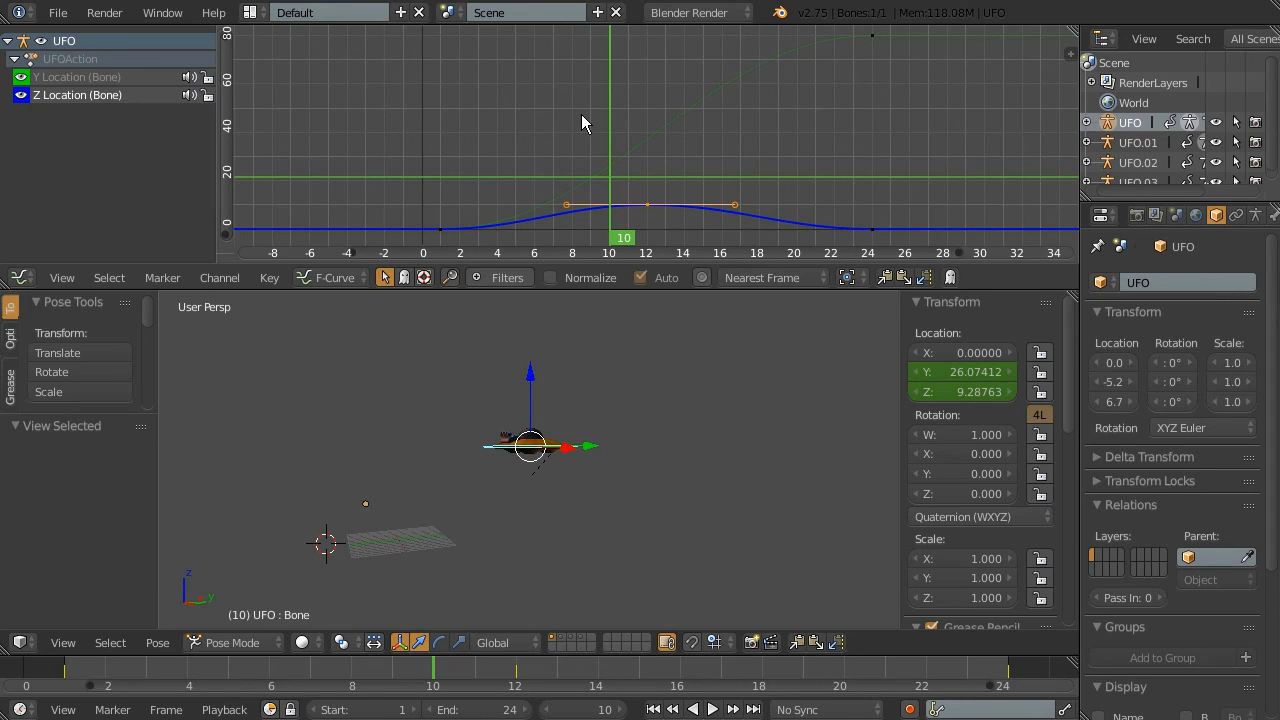
mouse_move(651, 171)
left_mouse_down()
mouse_move(636, 124)
mouse_move(571, 124)
left_mouse_up()
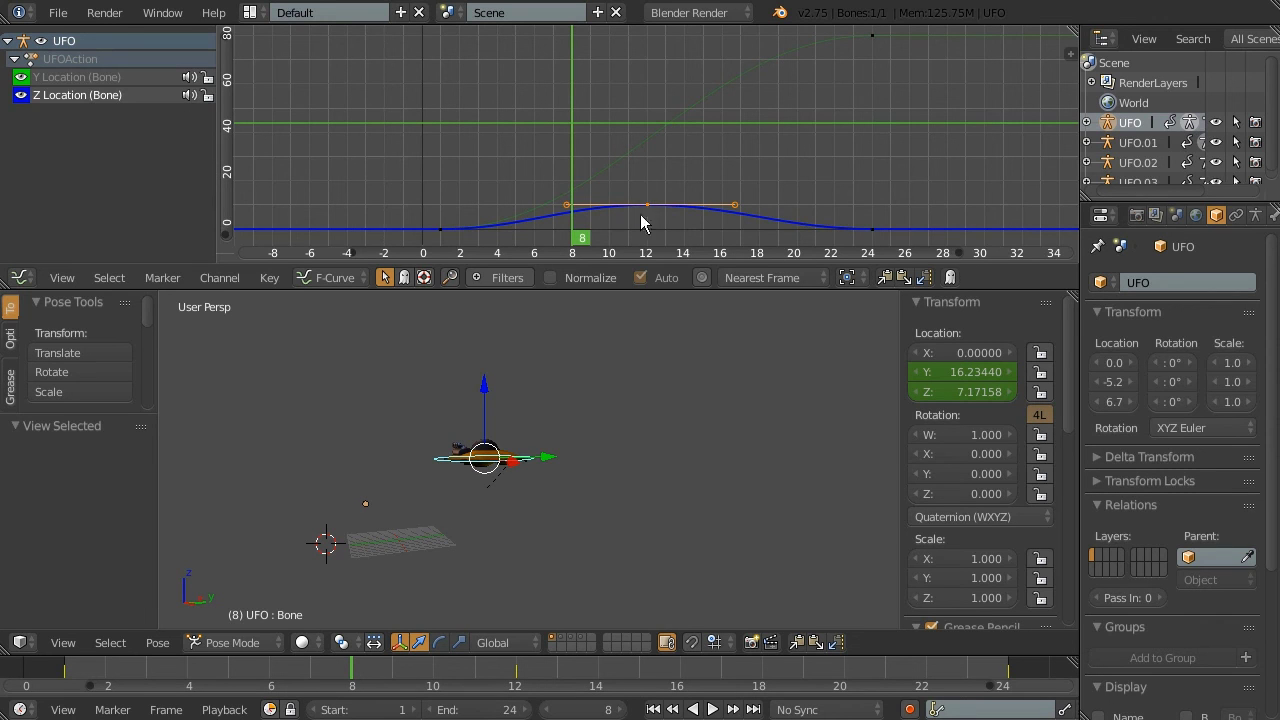
scroll(623, 149, "down", 1)
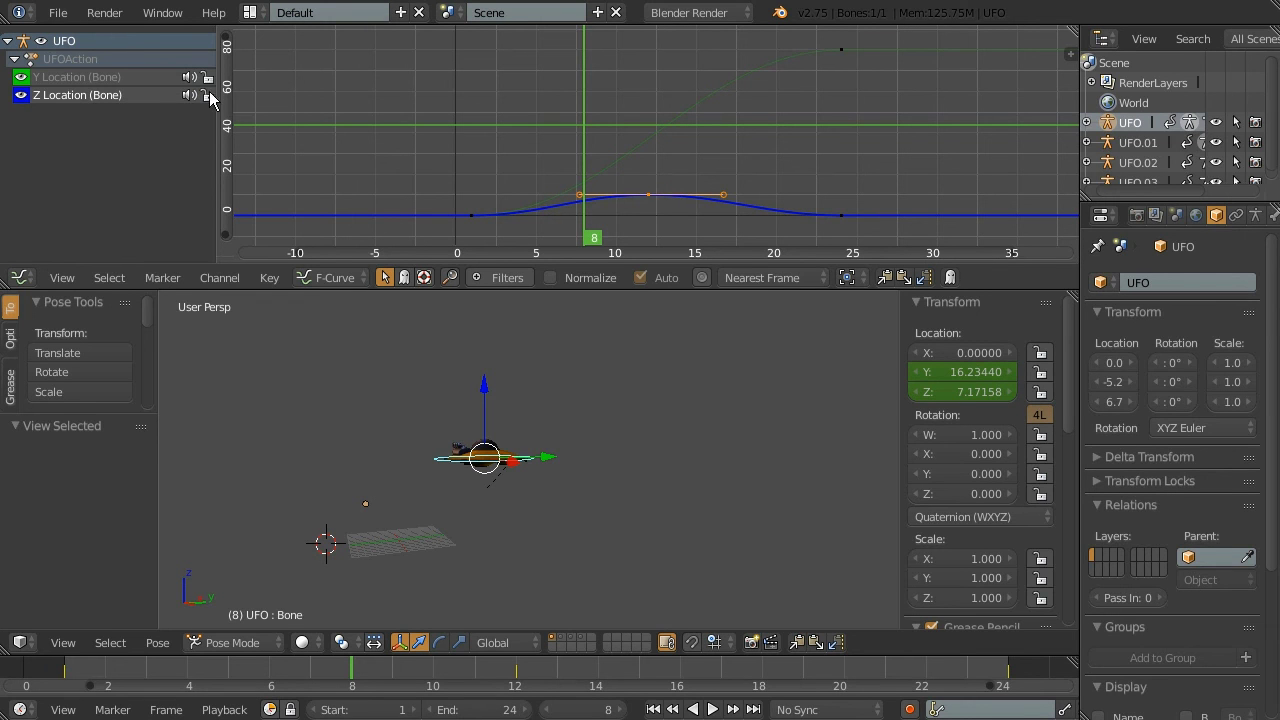
Hide the Z and Y Location curves with their eye icons, then show both again
left_click(106, 78)
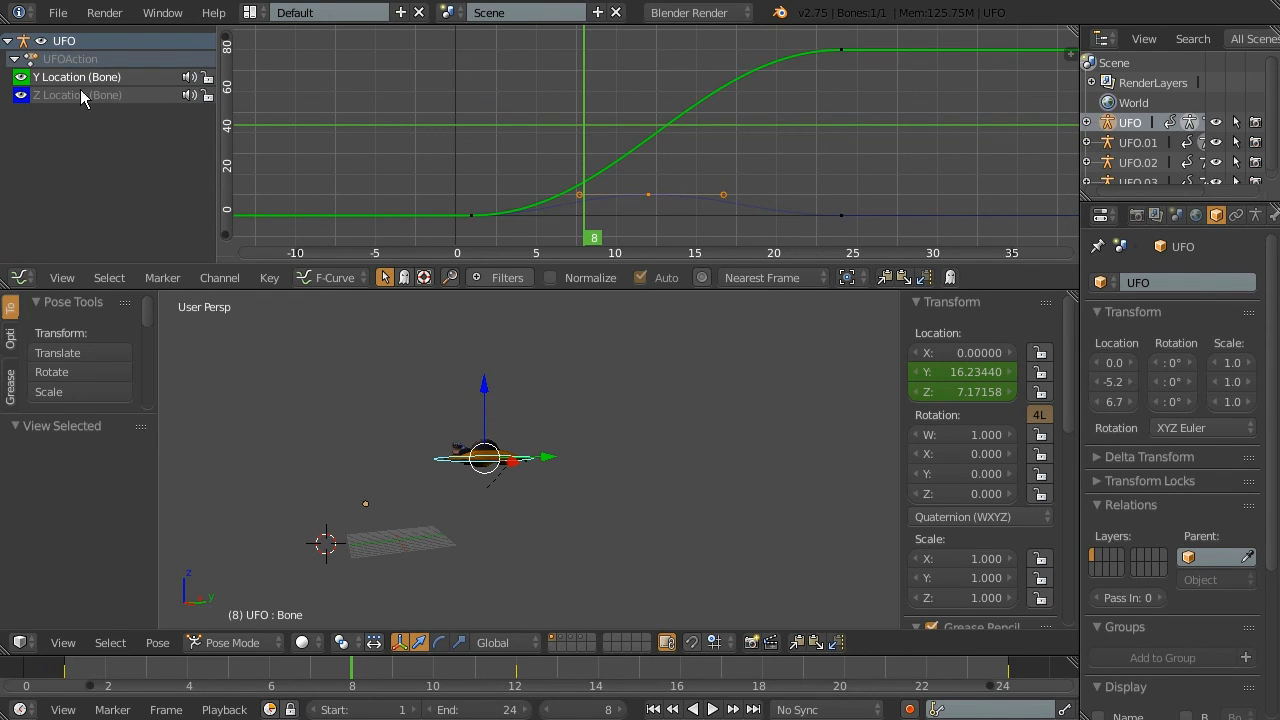
left_click(21, 95)
left_click(21, 77)
left_click(21, 95)
left_click(80, 95)
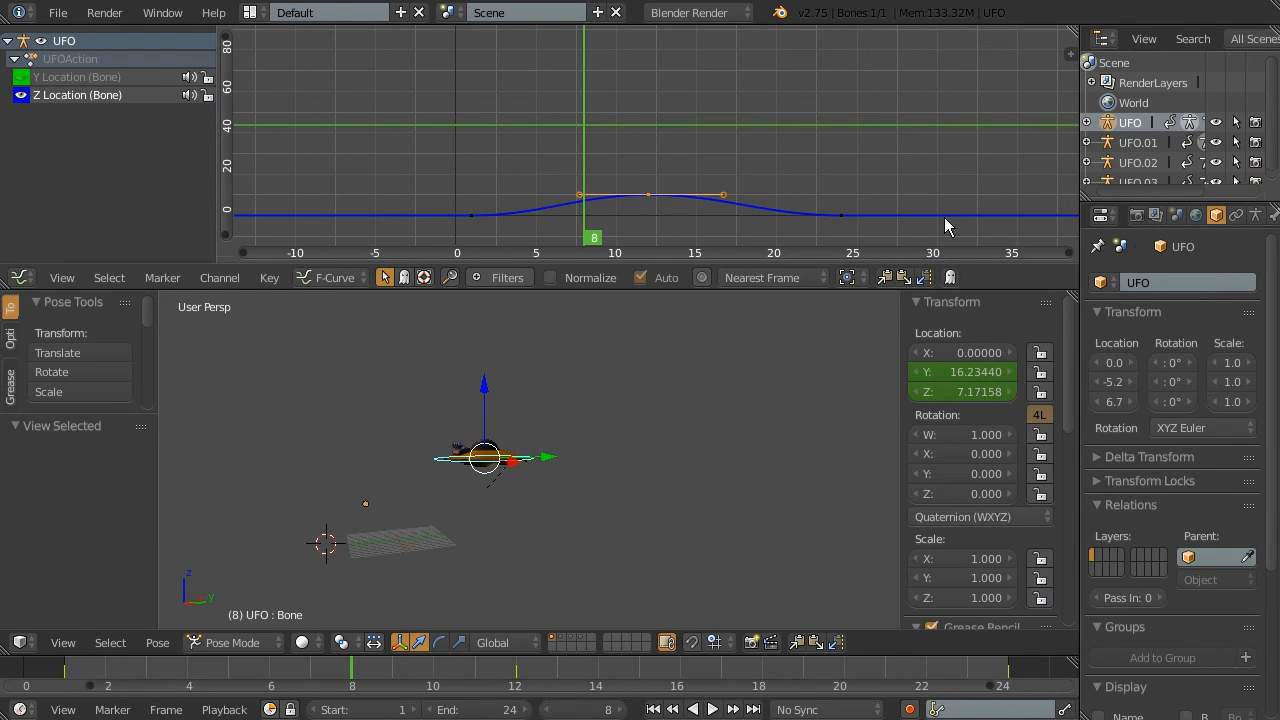
left_click(21, 77)
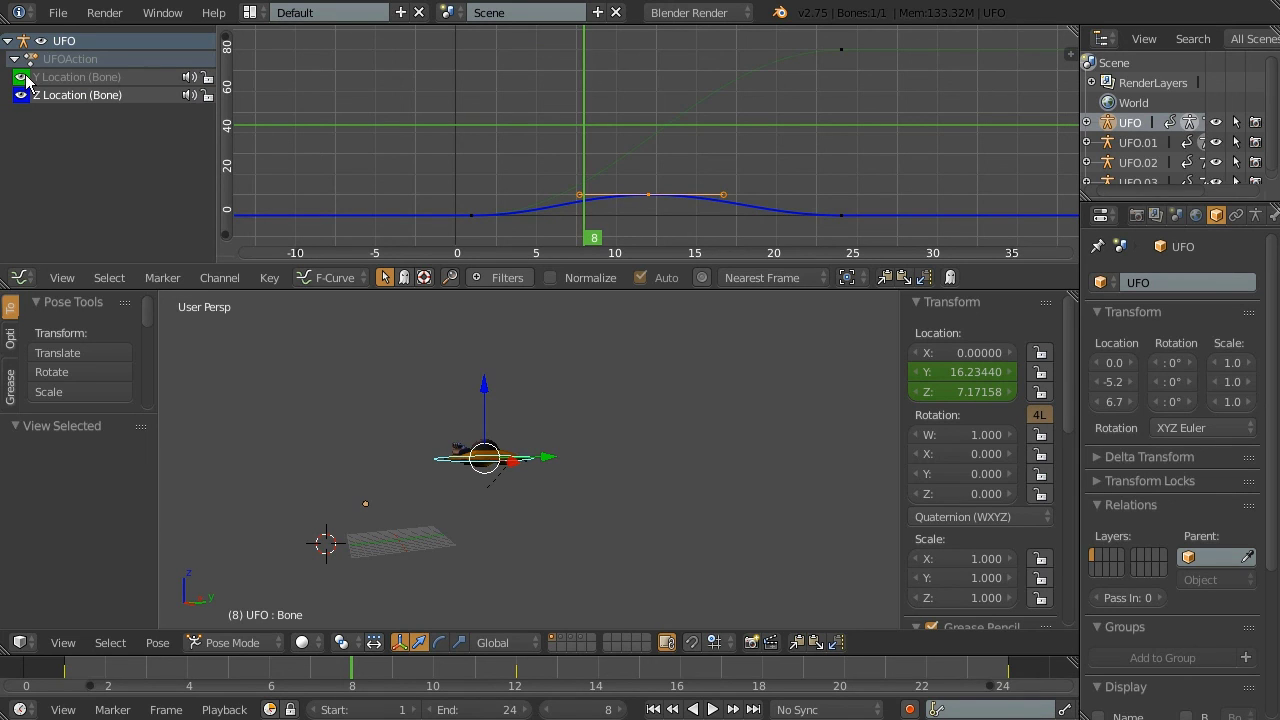
left_click(91, 80)
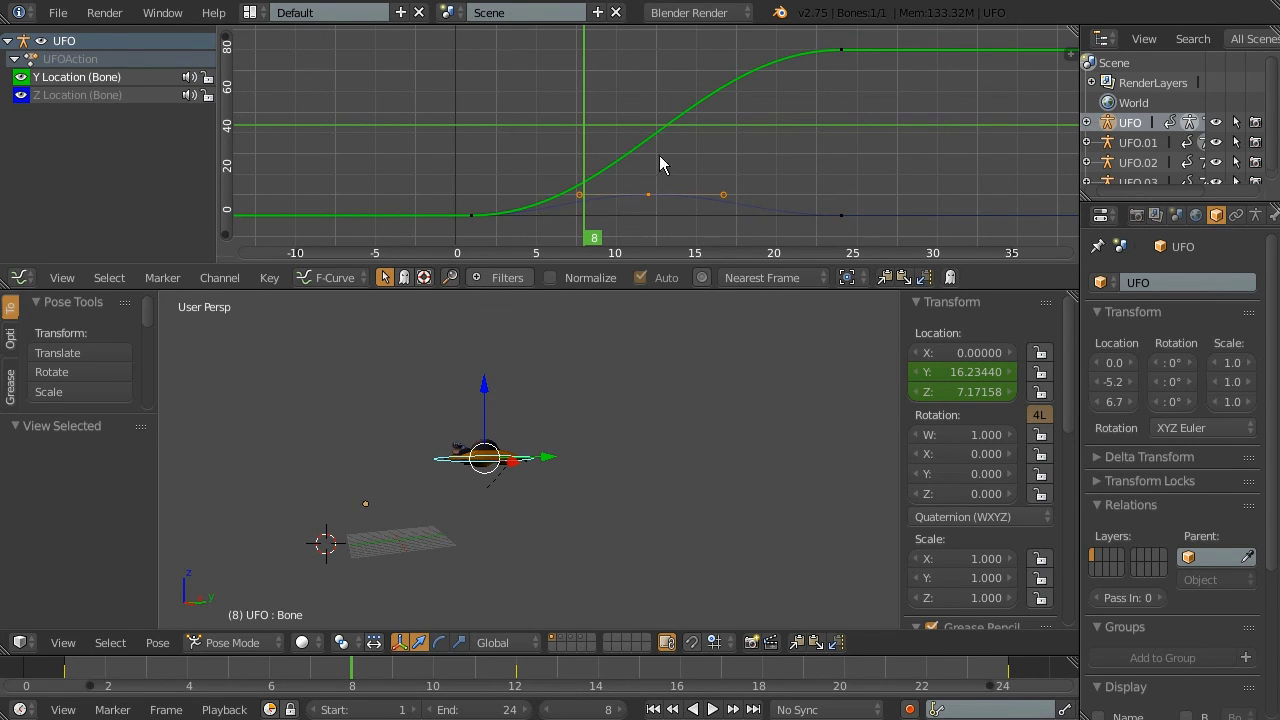
Hide and reveal the Z Location curve with Shift+H and Alt+H, then hide it via its eye icon
key("alt+h")
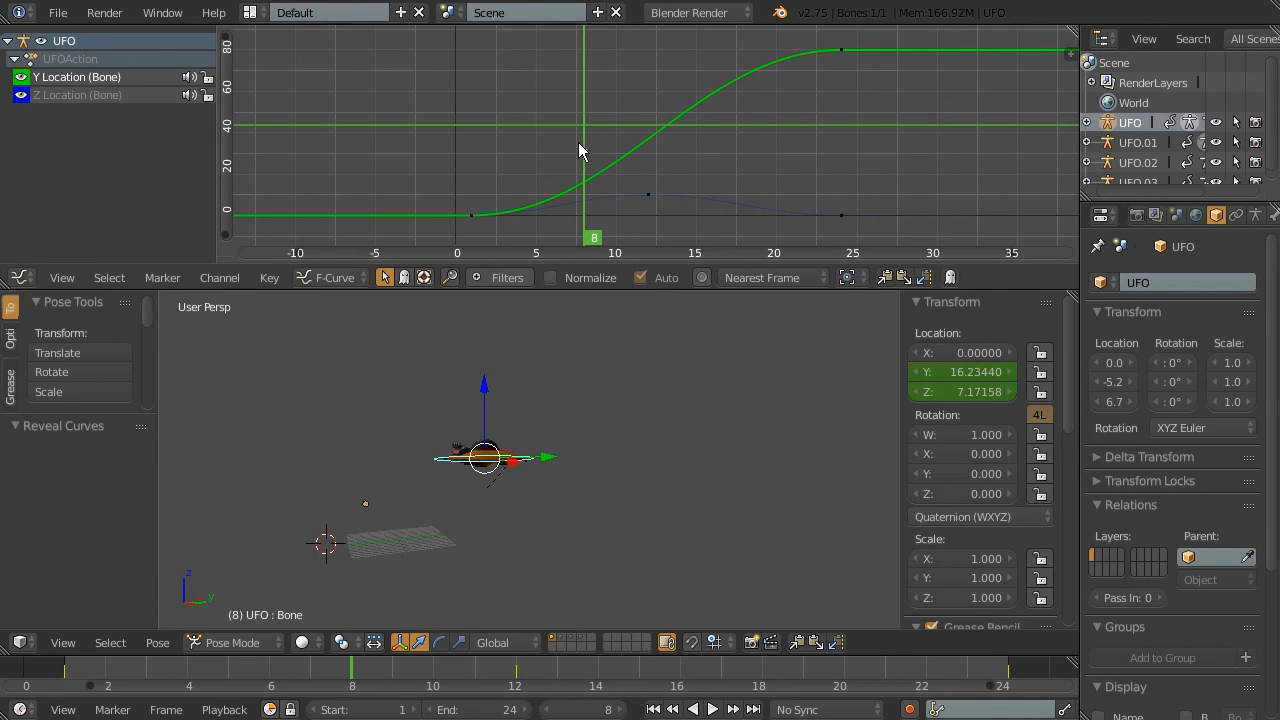
key("shift+h")
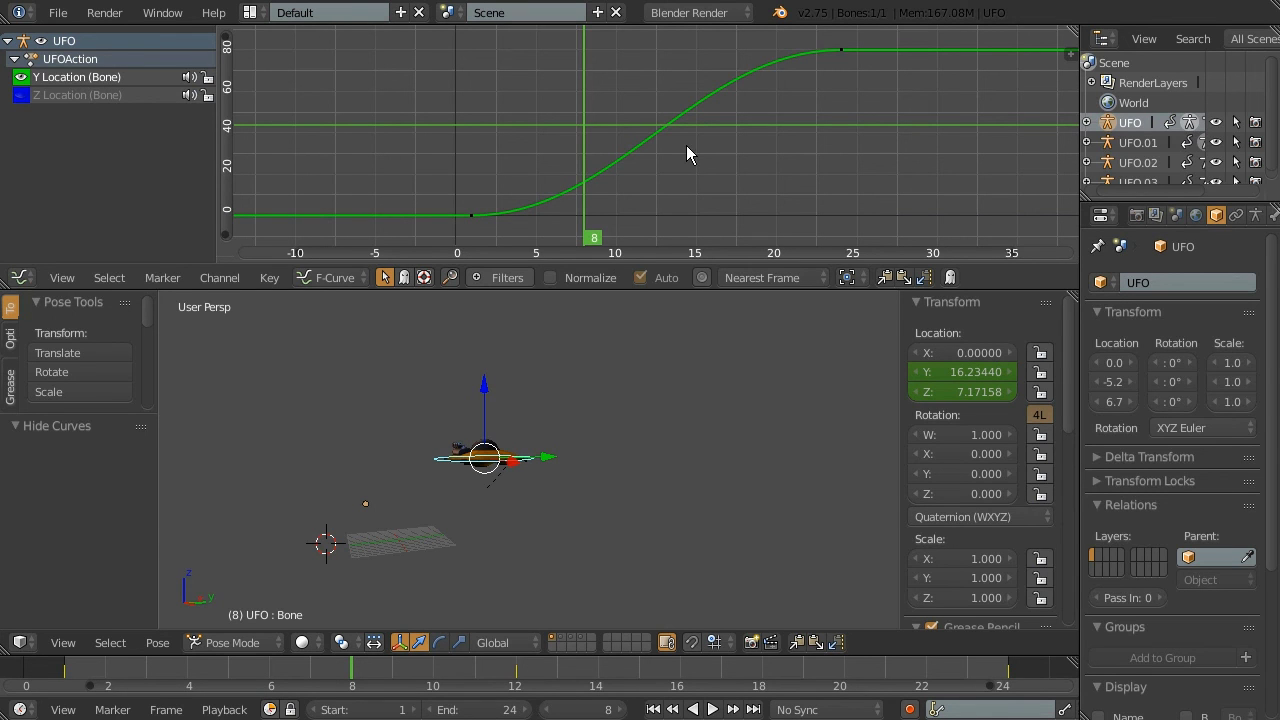
key("alt+h")
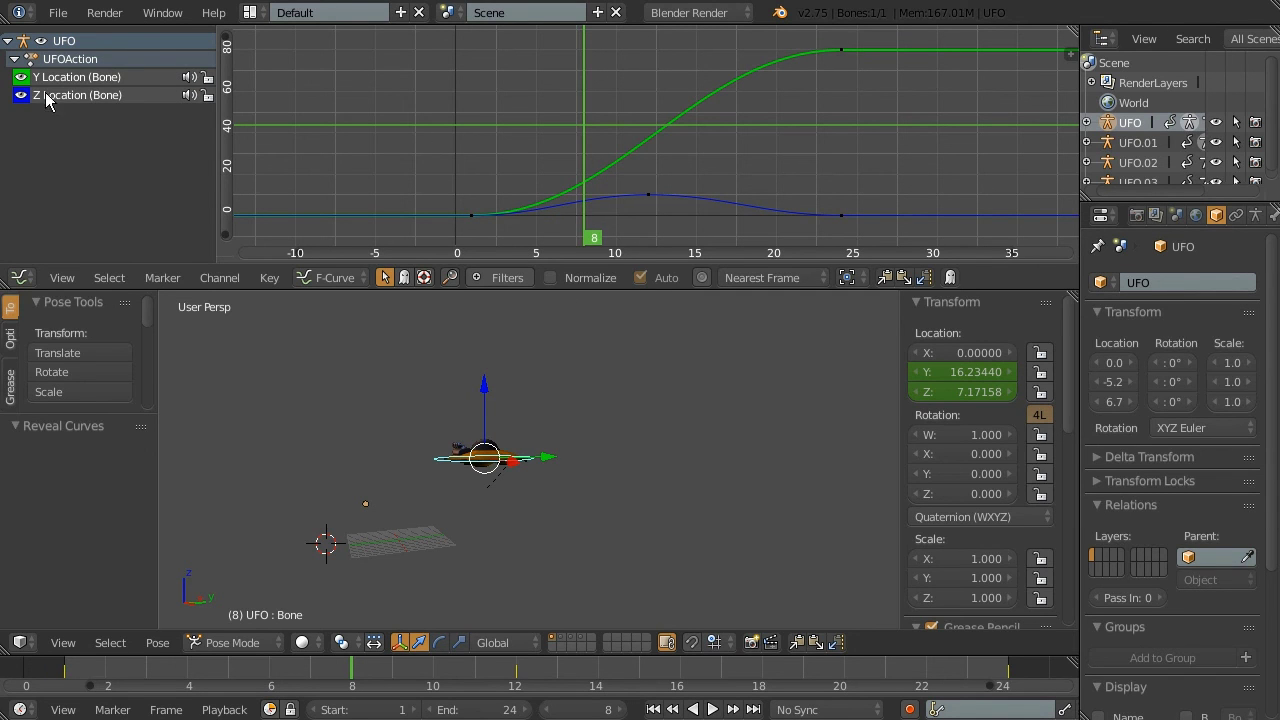
left_click(20, 95)
left_click(20, 95)
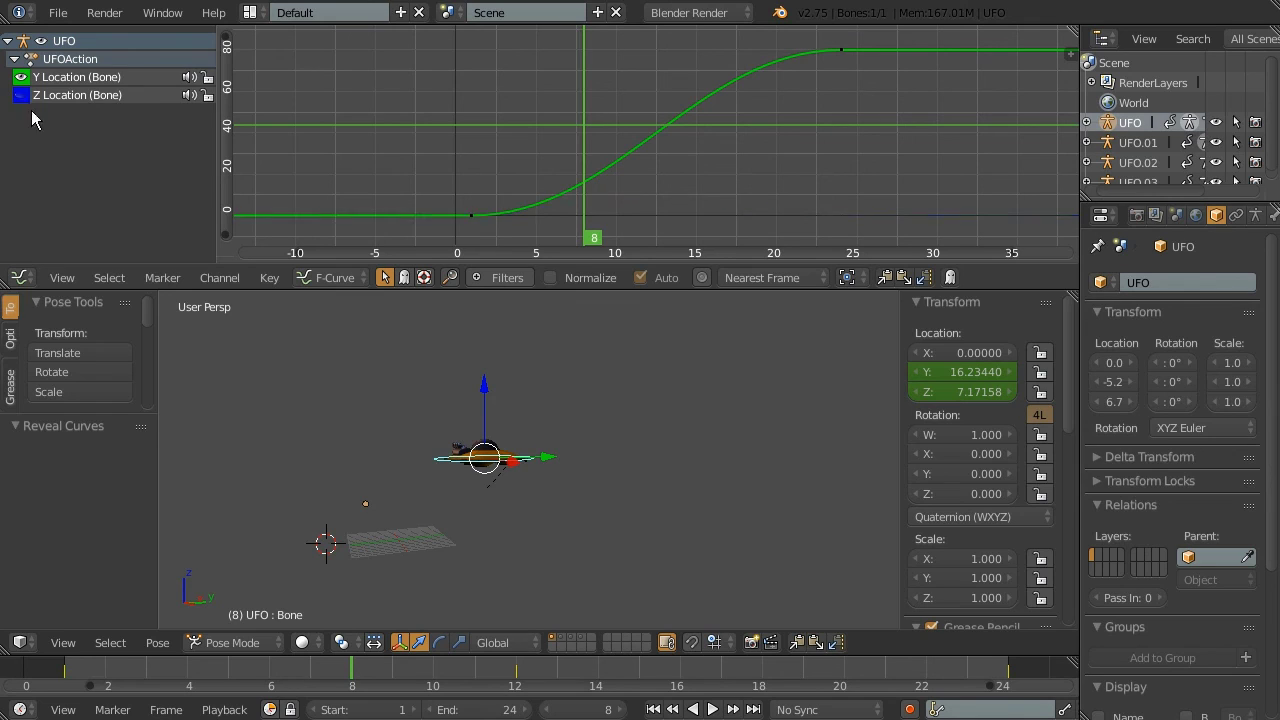